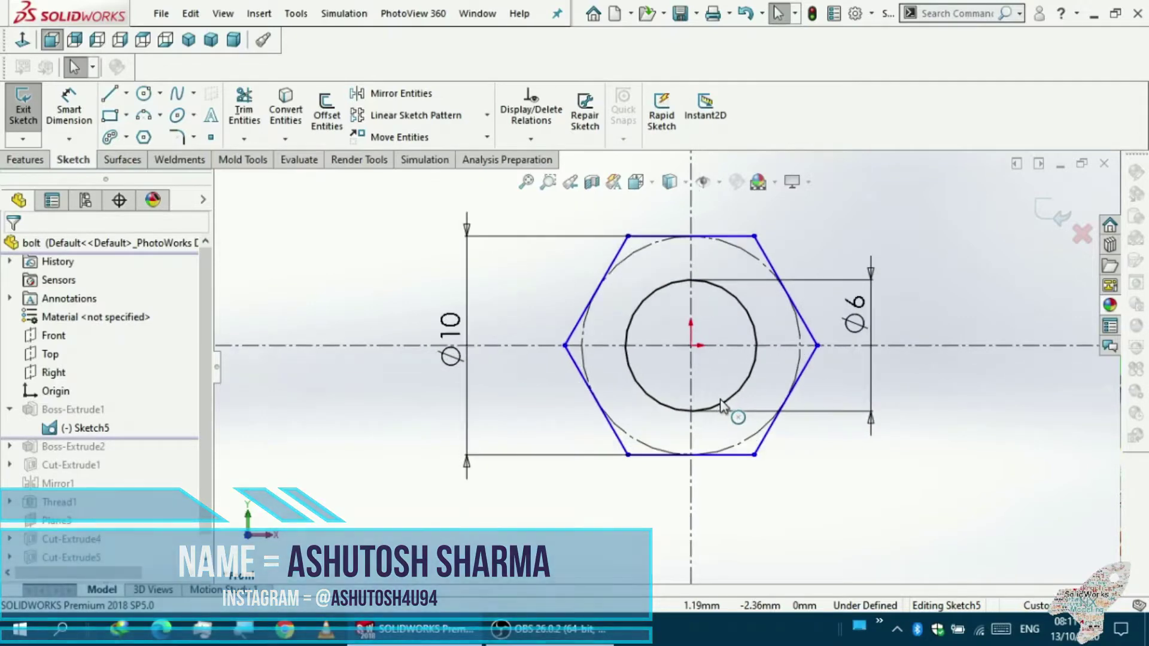
- Examine the hexagon and circle sketch of the bolt head in the front view and exit the sketch
{"action": "scroll", "coordinate": [696, 388], "scroll_direction": "up", "scroll_amount": 3}
{"action": "scroll", "coordinate": [683, 384], "scroll_direction": "down", "scroll_amount": 3}
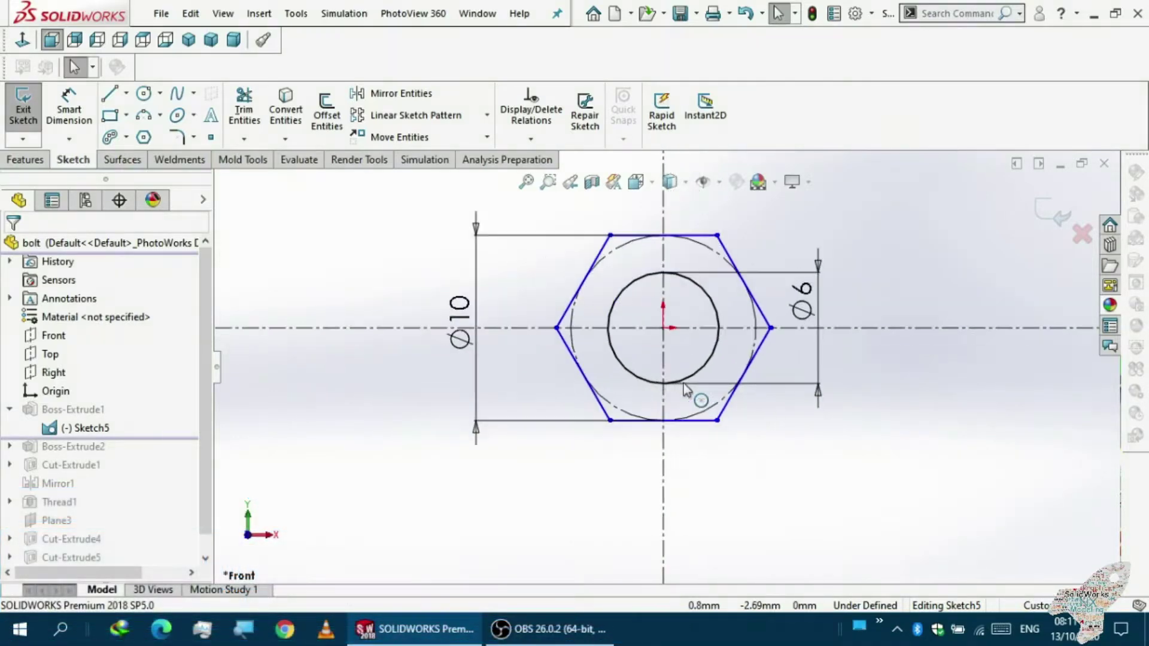
{"action": "mouse_move", "coordinate": [625, 383]}
{"action": "middle_mouse_down"}
{"action": "mouse_move", "coordinate": [592, 258]}
{"action": "mouse_move", "coordinate": [618, 309]}
{"action": "mouse_move", "coordinate": [585, 333]}
{"action": "mouse_move", "coordinate": [595, 403]}
{"action": "mouse_move", "coordinate": [505, 418]}
{"action": "mouse_move", "coordinate": [623, 366]}
{"action": "mouse_move", "coordinate": [595, 364]}
{"action": "mouse_move", "coordinate": [594, 379]}
{"action": "mouse_move", "coordinate": [608, 383]}
{"action": "mouse_move", "coordinate": [623, 340]}
{"action": "mouse_move", "coordinate": [519, 324]}
{"action": "mouse_move", "coordinate": [580, 330]}
{"action": "mouse_move", "coordinate": [592, 346]}
{"action": "middle_mouse_up"}
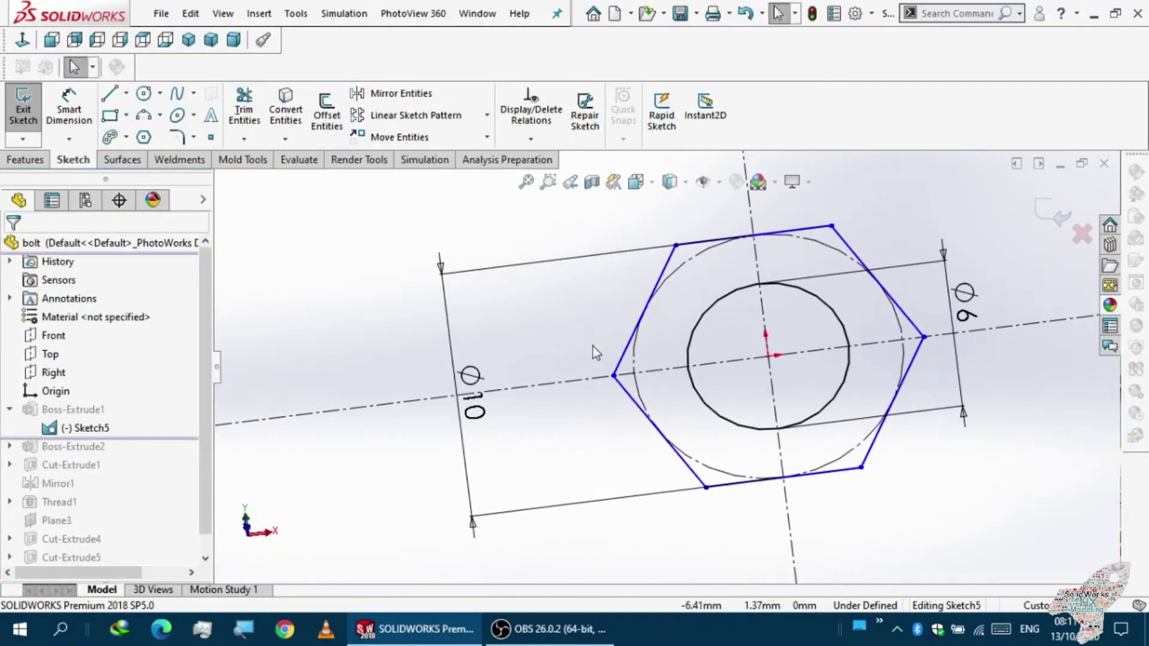
{"action": "left_click", "coordinate": [23, 40]}
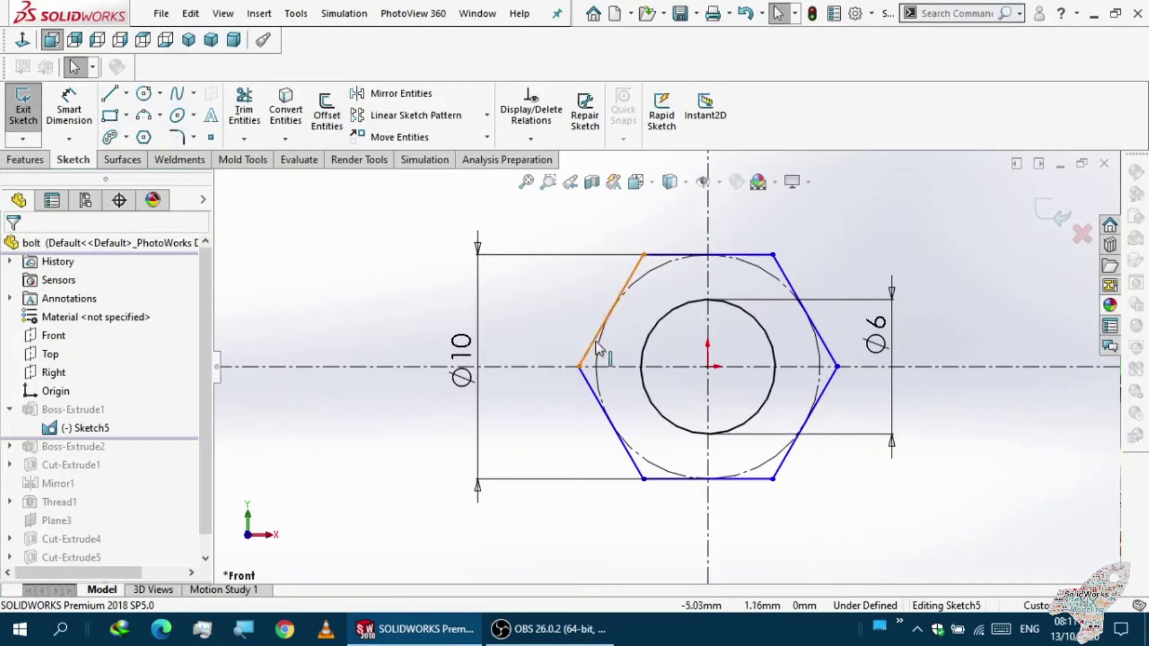
{"action": "left_click", "coordinate": [15, 117]}
- Open the bolt head extrusion's definition, review its end condition, depth and selected contours, and close it unchanged
{"action": "mouse_move", "coordinate": [416, 352]}
{"action": "middle_mouse_down"}
{"action": "mouse_move", "coordinate": [470, 283]}
{"action": "mouse_move", "coordinate": [543, 238]}
{"action": "mouse_move", "coordinate": [472, 243]}
{"action": "mouse_move", "coordinate": [496, 331]}
{"action": "mouse_move", "coordinate": [447, 270]}
{"action": "mouse_move", "coordinate": [538, 243]}
{"action": "middle_mouse_up"}
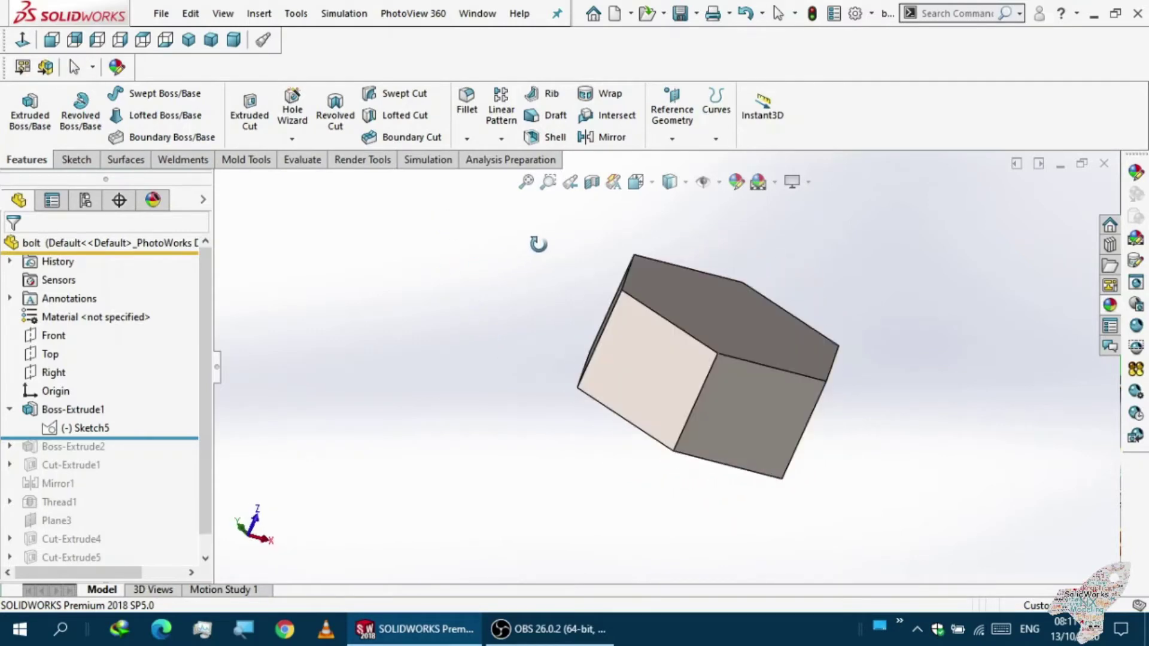
{"action": "left_click", "coordinate": [75, 410]}
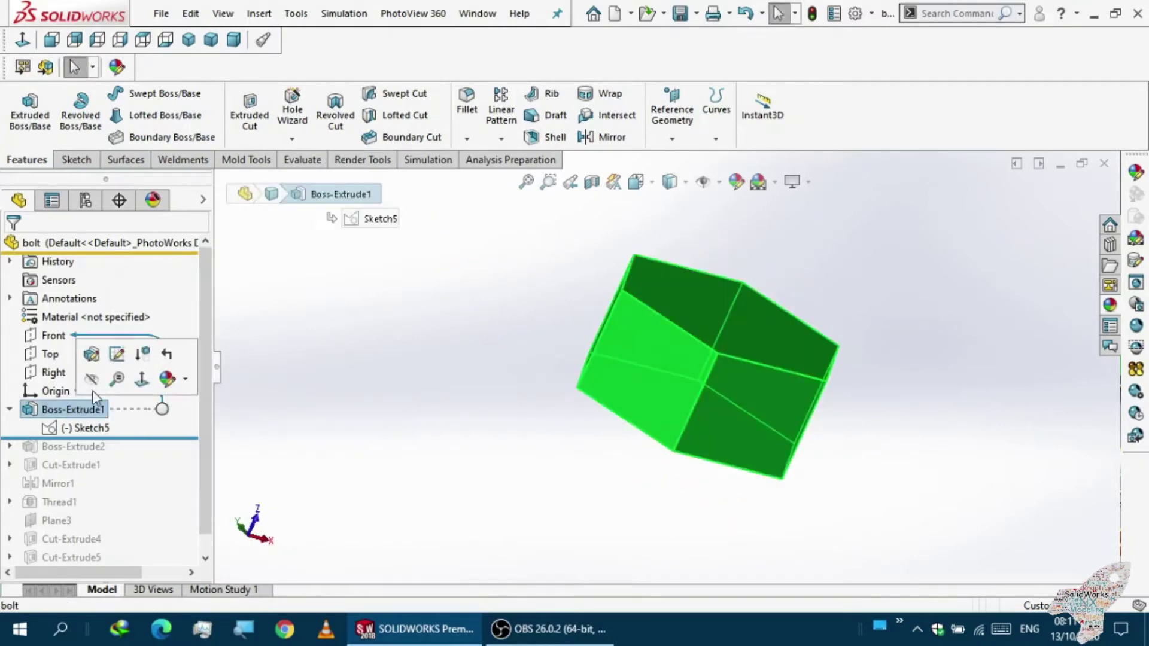
{"action": "left_click", "coordinate": [92, 356]}
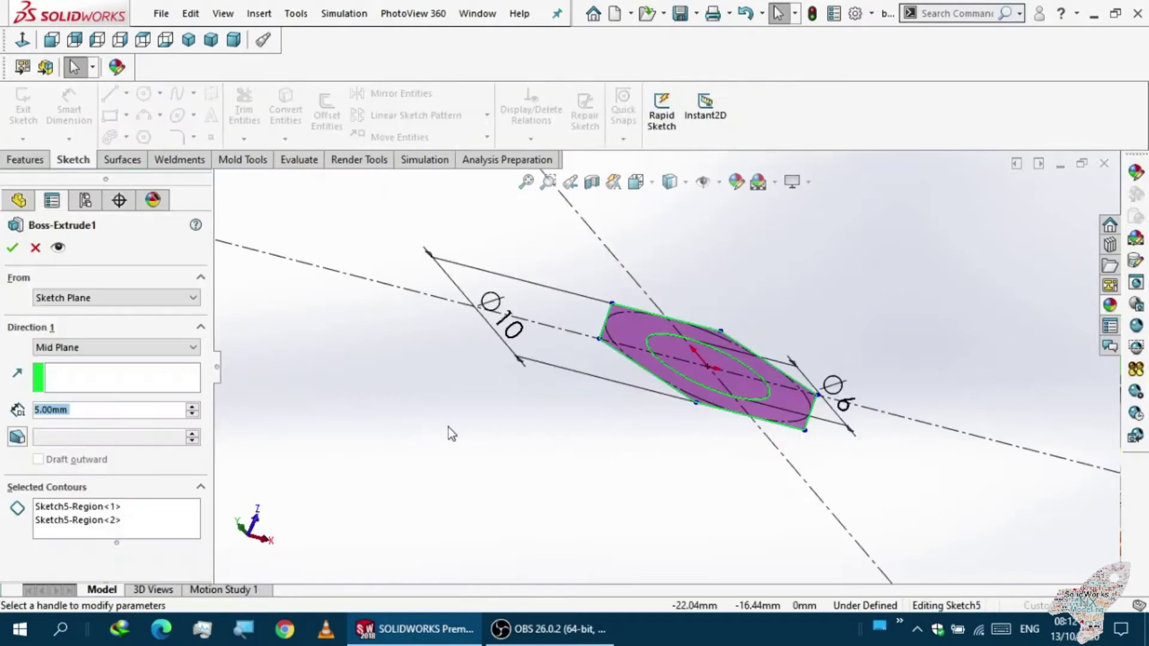
{"action": "middle_click_drag", "start_coordinate": [479, 434], "coordinate": [467, 389]}
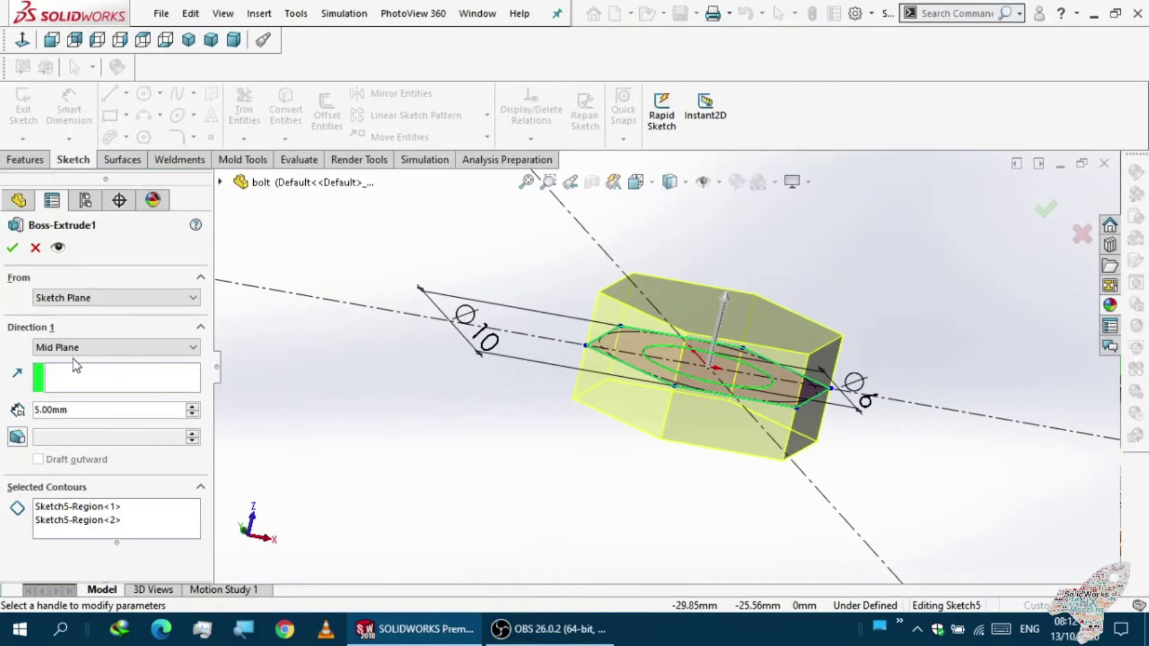
{"action": "mouse_move", "coordinate": [322, 389]}
{"action": "middle_mouse_down"}
{"action": "mouse_move", "coordinate": [323, 411]}
{"action": "mouse_move", "coordinate": [293, 428]}
{"action": "middle_mouse_up"}
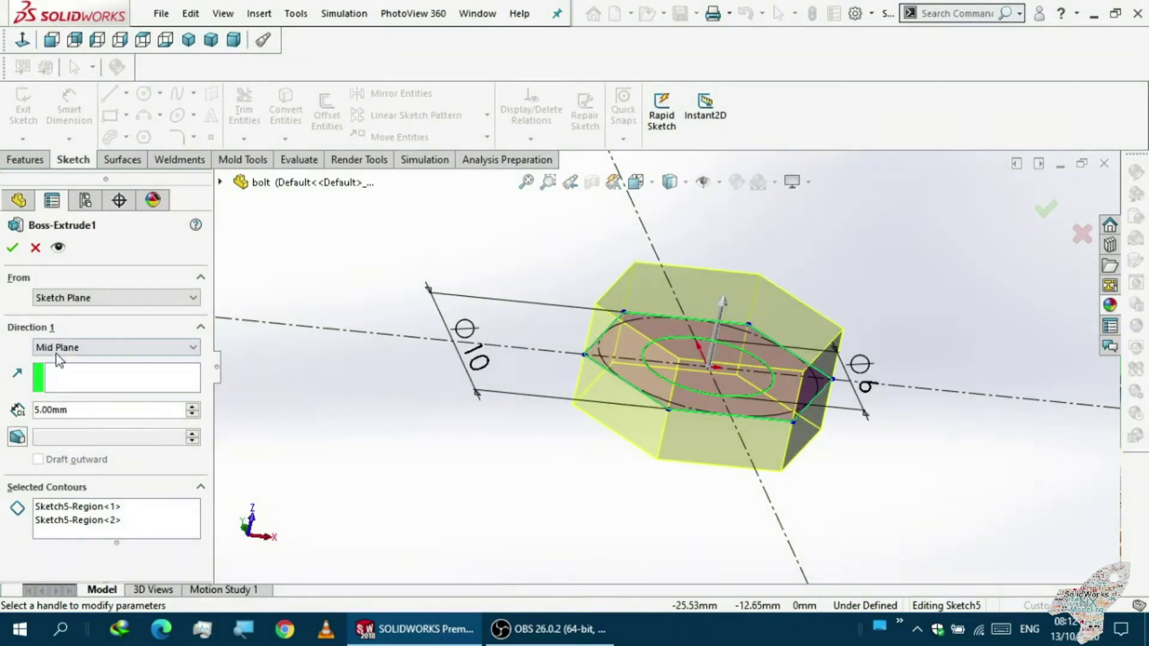
{"action": "middle_click_drag", "start_coordinate": [266, 395], "coordinate": [311, 395]}
{"action": "left_click", "coordinate": [13, 249]}
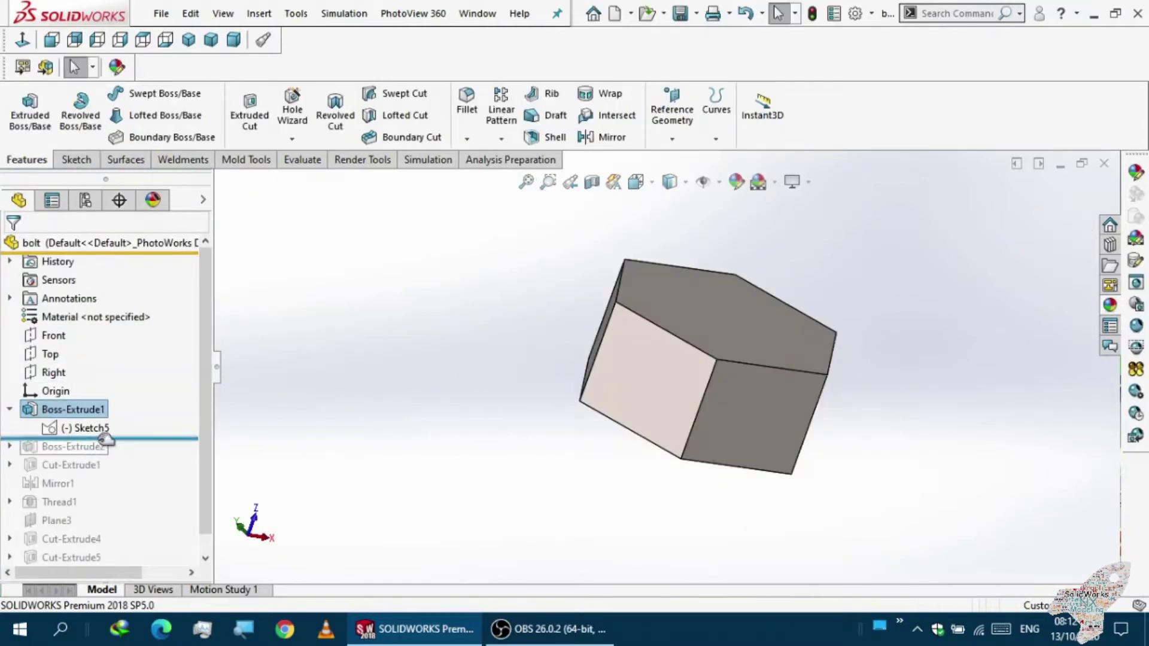
- Roll the feature history forward to include the shank extrusion Boss-Extrude2
{"action": "left_click_drag", "start_coordinate": [106, 440], "coordinate": [93, 456]}
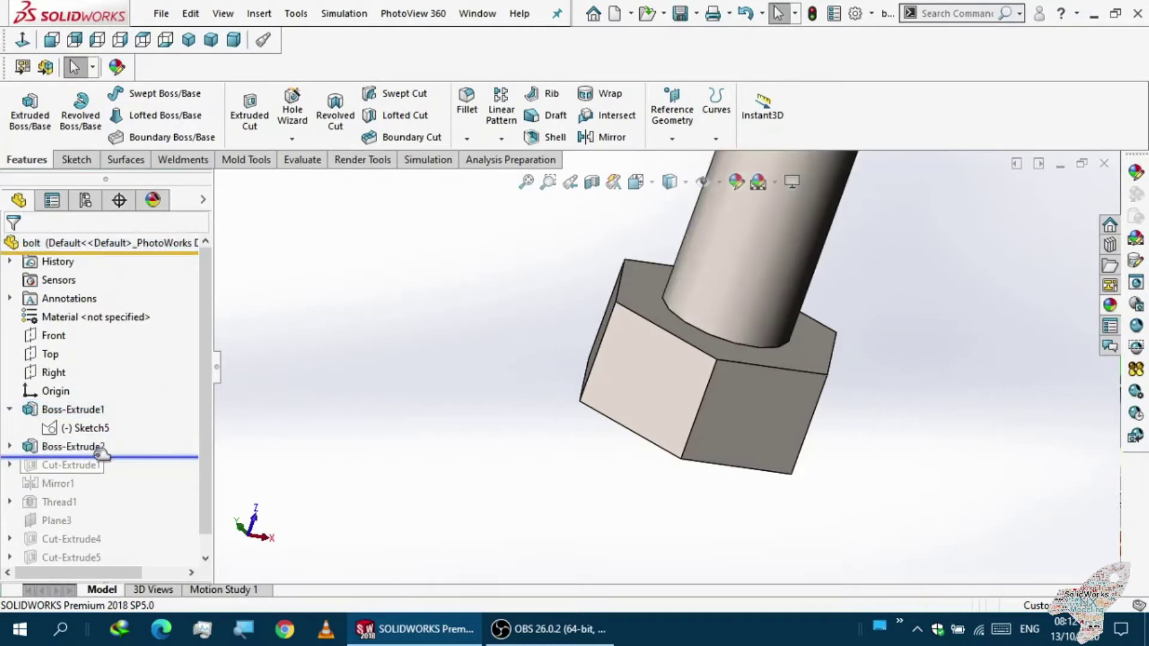
{"action": "scroll", "coordinate": [631, 380], "scroll_direction": "up", "scroll_amount": 4}
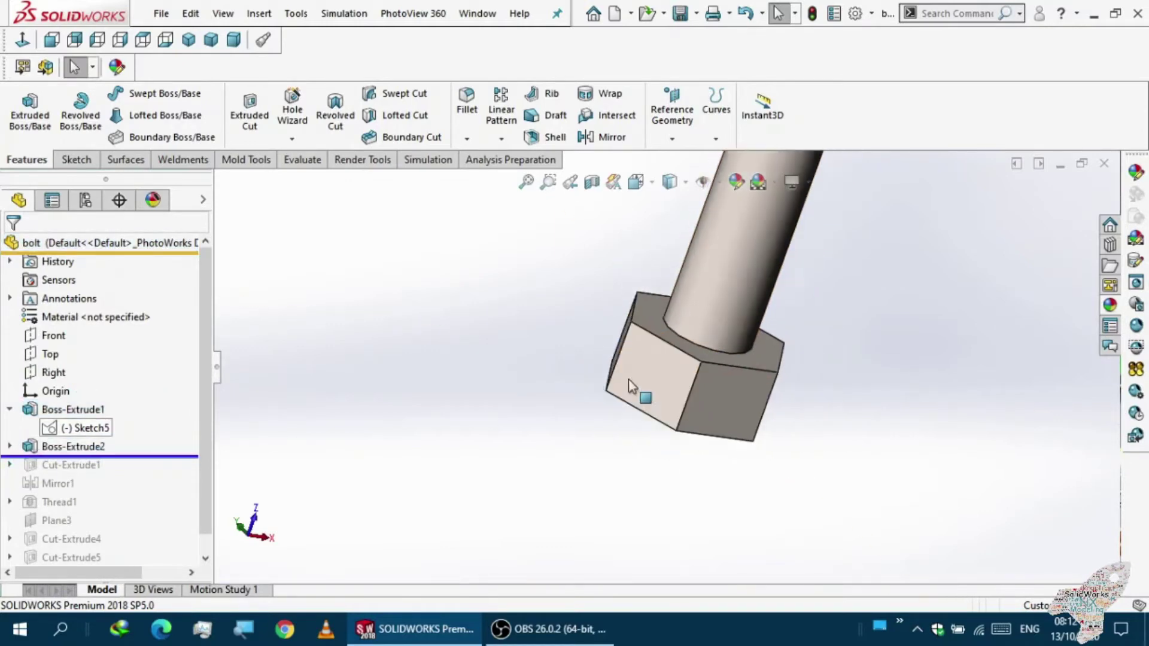
{"action": "scroll", "coordinate": [643, 350], "scroll_direction": "down", "scroll_amount": 1}
{"action": "middle_click_drag", "start_coordinate": [643, 349], "coordinate": [372, 467]}
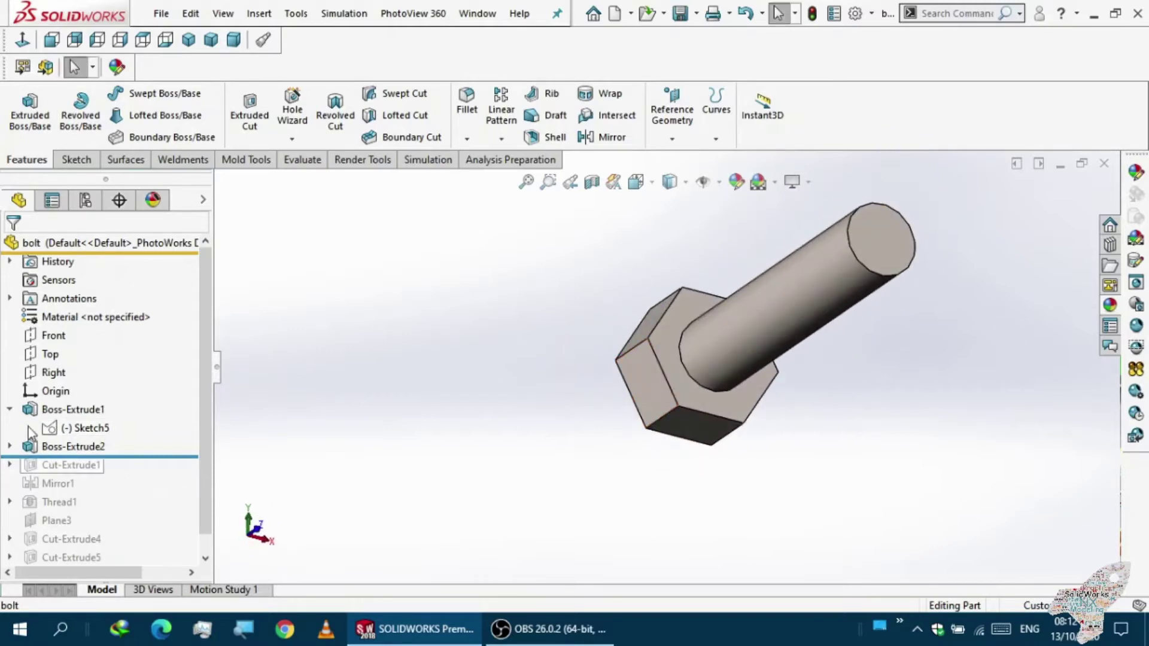
- Edit the shank's circle sketch, centre its diameter dimension text along the dimension line, and exit the sketch
{"action": "left_click", "coordinate": [10, 446]}
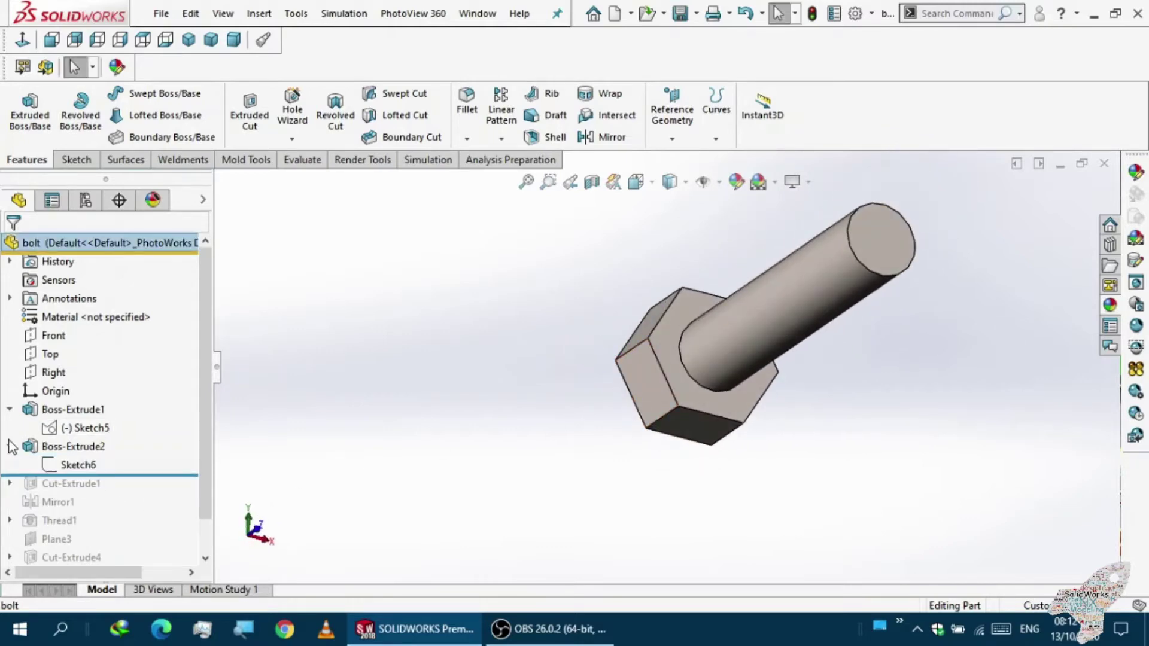
{"action": "left_click", "coordinate": [67, 465]}
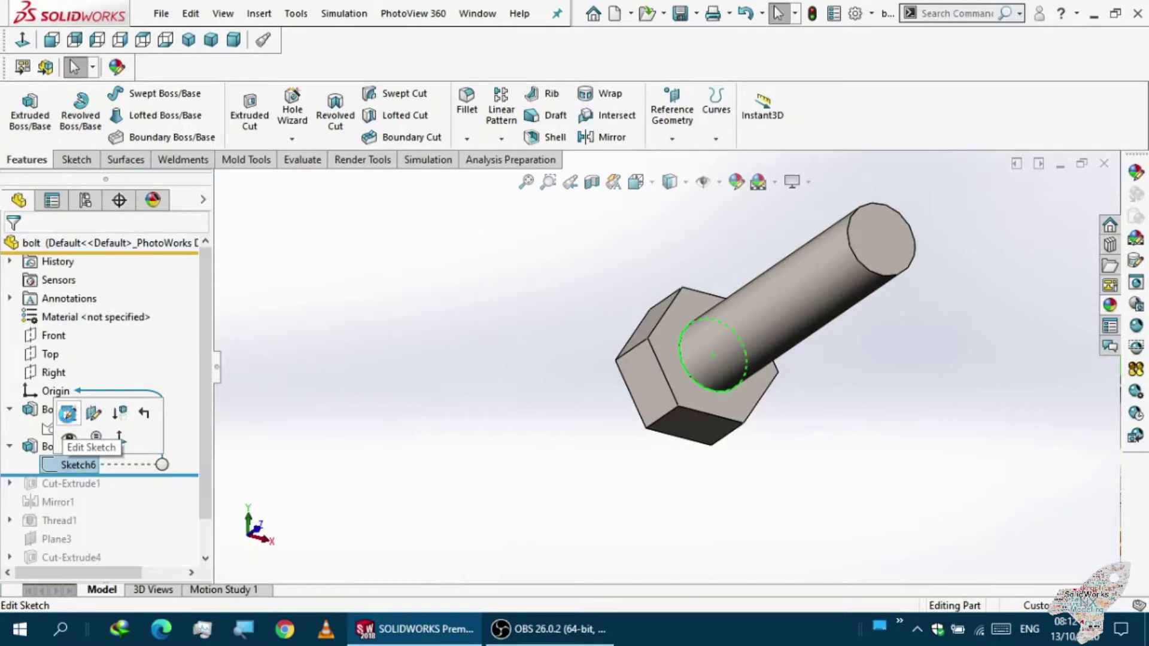
{"action": "left_click", "coordinate": [68, 413]}
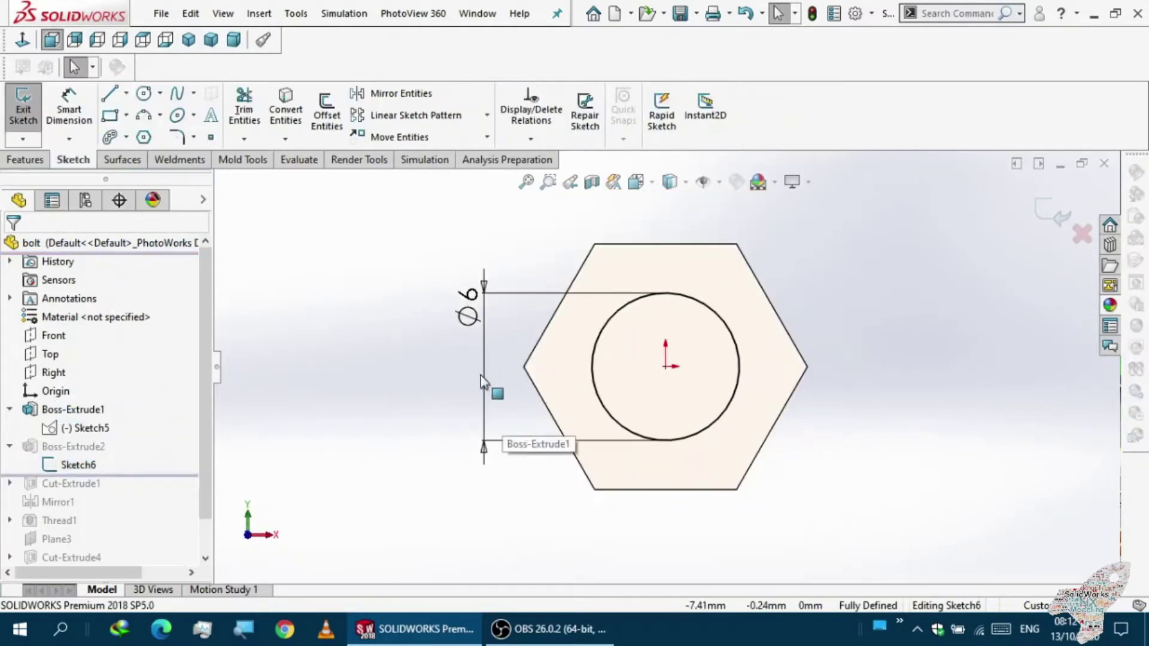
{"action": "left_click_drag", "start_coordinate": [470, 302], "coordinate": [460, 358]}
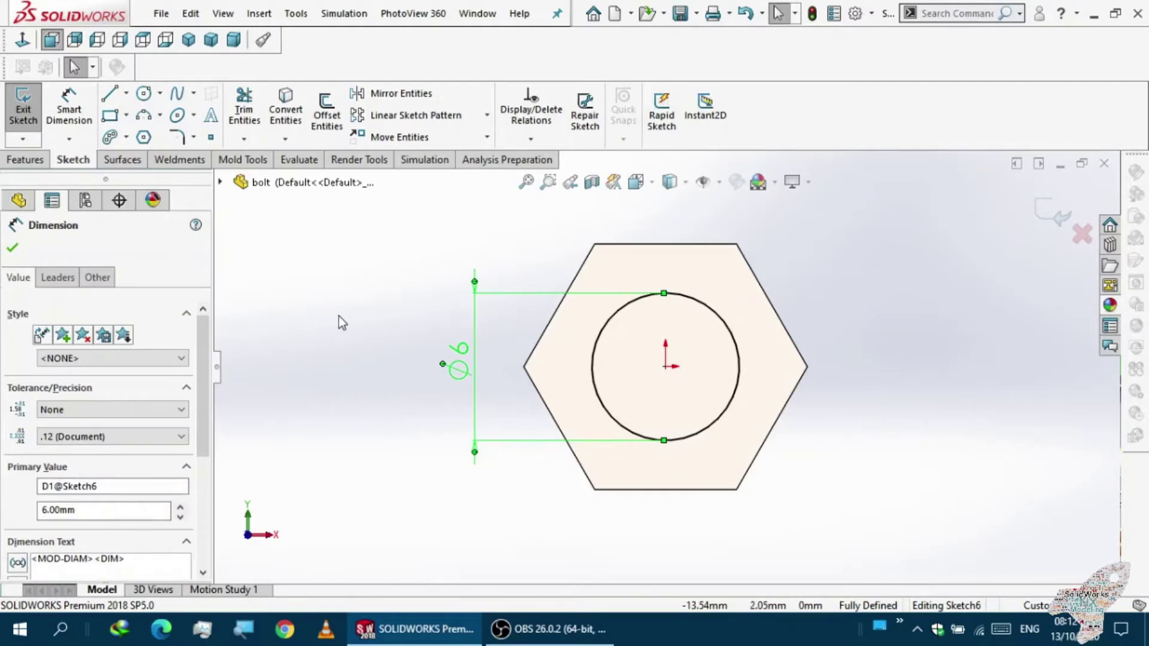
{"action": "left_click", "coordinate": [31, 117]}
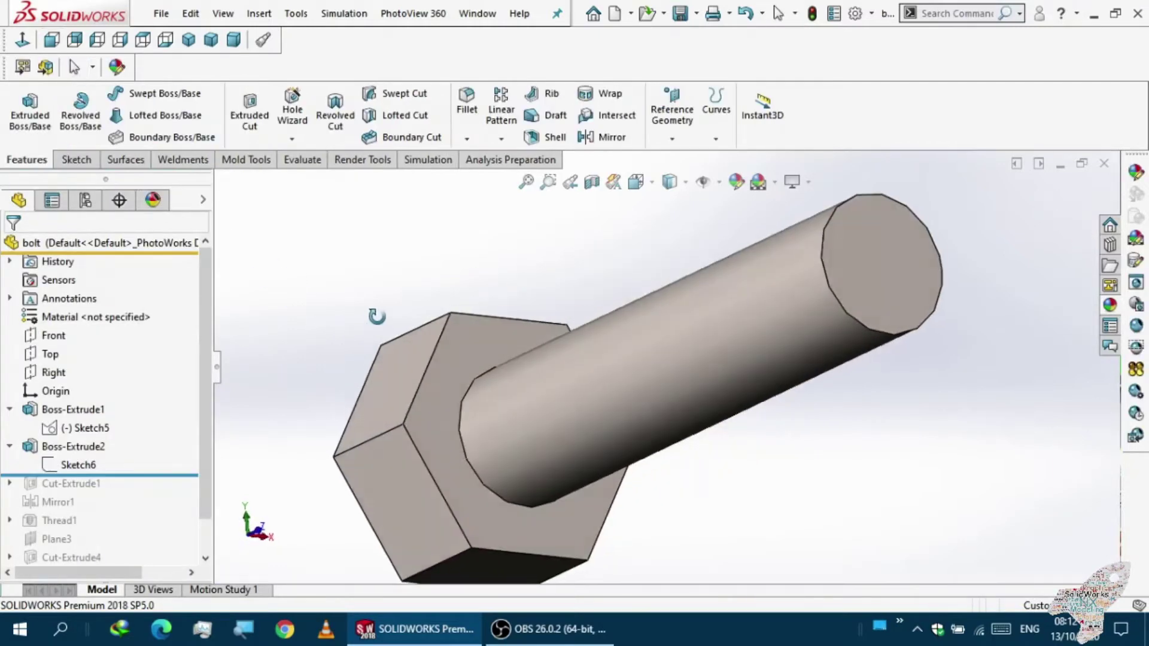
- Open the shank extrusion's definition, review its end condition and depth, and close it unchanged
{"action": "left_click", "coordinate": [36, 448]}
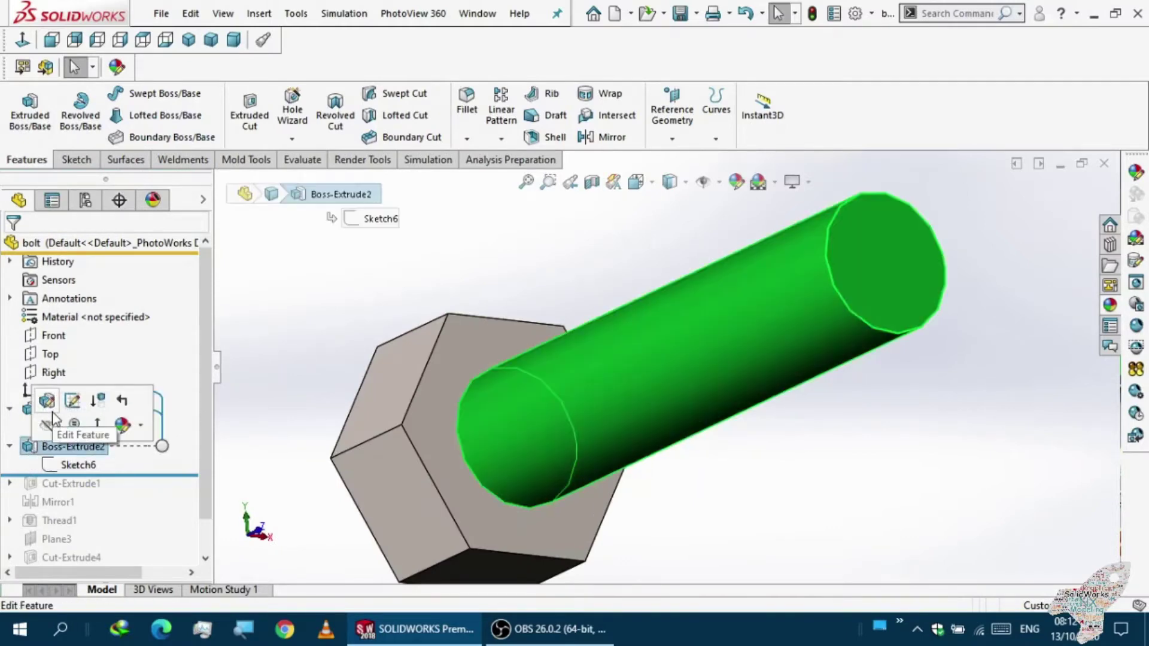
{"action": "left_click", "coordinate": [114, 427]}
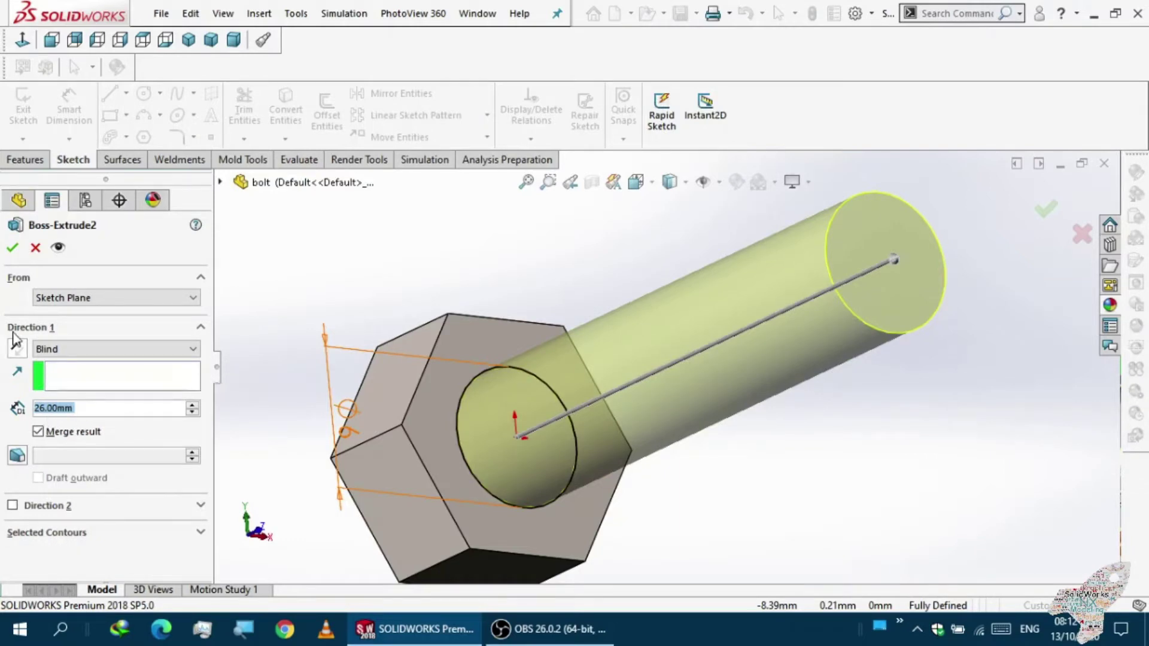
{"action": "left_click", "coordinate": [15, 248]}
- Roll the feature history forward to include the head chamfer cut Cut-Extrude1
{"action": "middle_click_drag", "start_coordinate": [449, 322], "coordinate": [285, 408]}
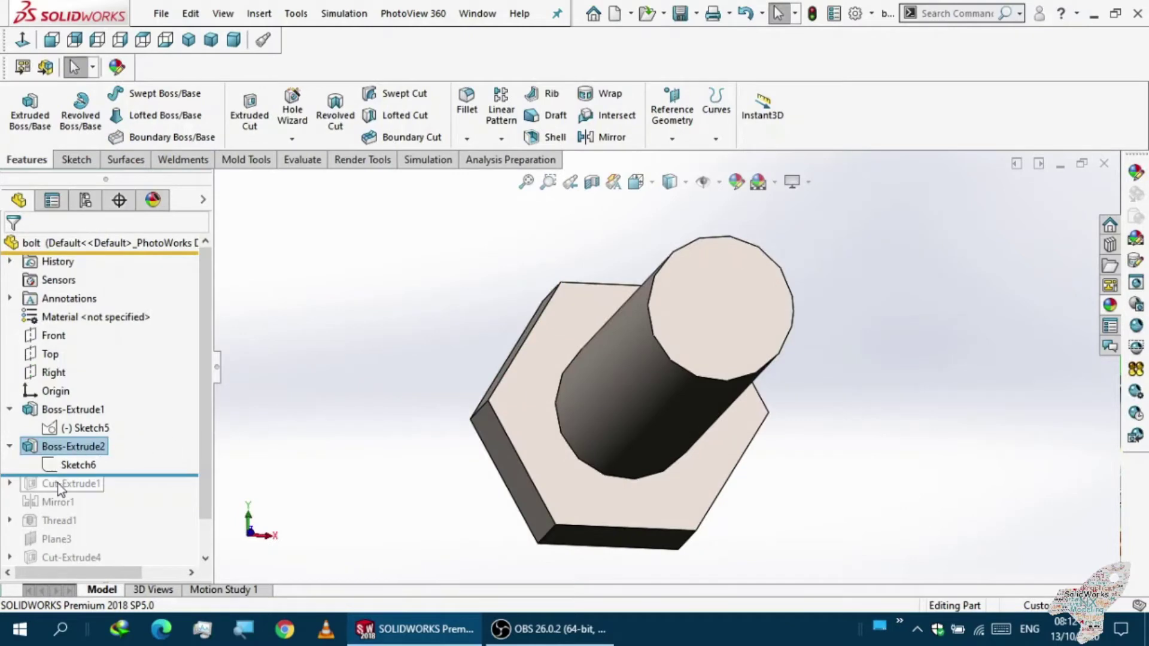
{"action": "left_click_drag", "start_coordinate": [64, 475], "coordinate": [67, 490]}
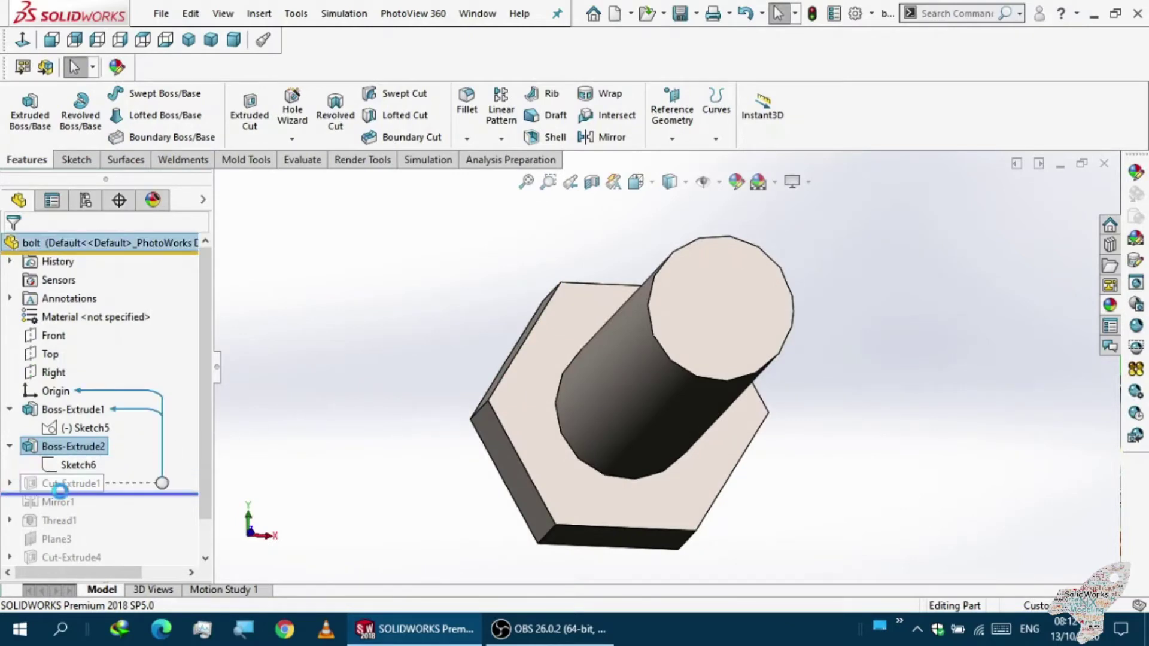
{"action": "middle_click_drag", "start_coordinate": [375, 470], "coordinate": [476, 454]}
- Edit the chamfer cut's circle sketch, move its diameter dimension closer to the hexagon, and exit the sketch
{"action": "left_click", "coordinate": [11, 483]}
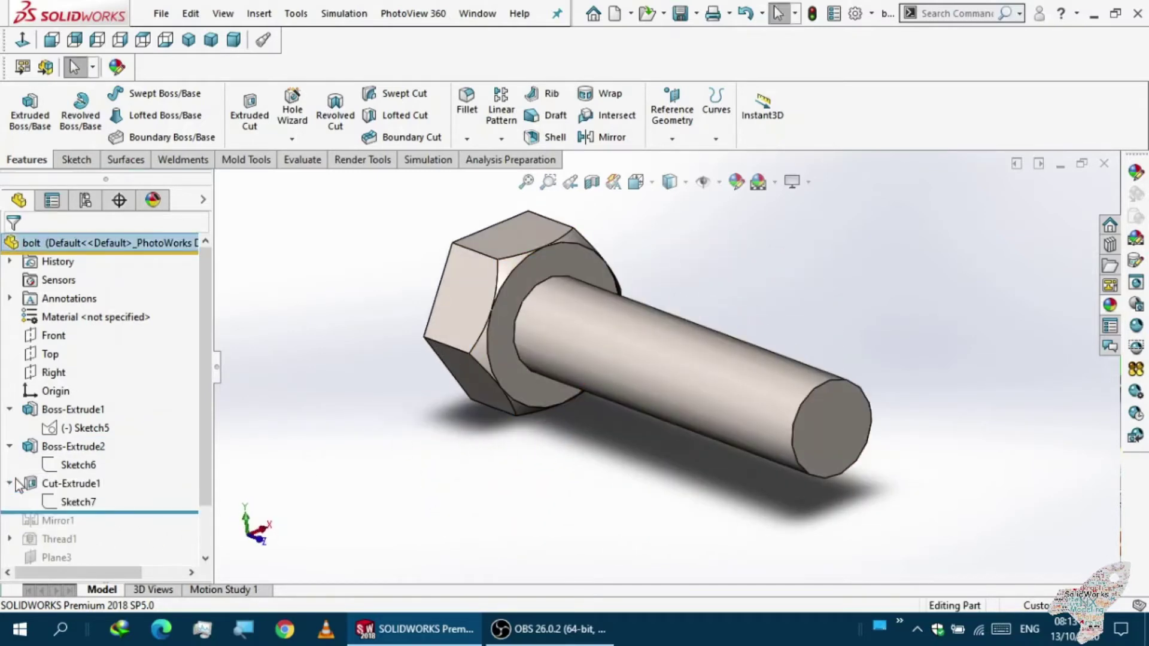
{"action": "left_click", "coordinate": [70, 502]}
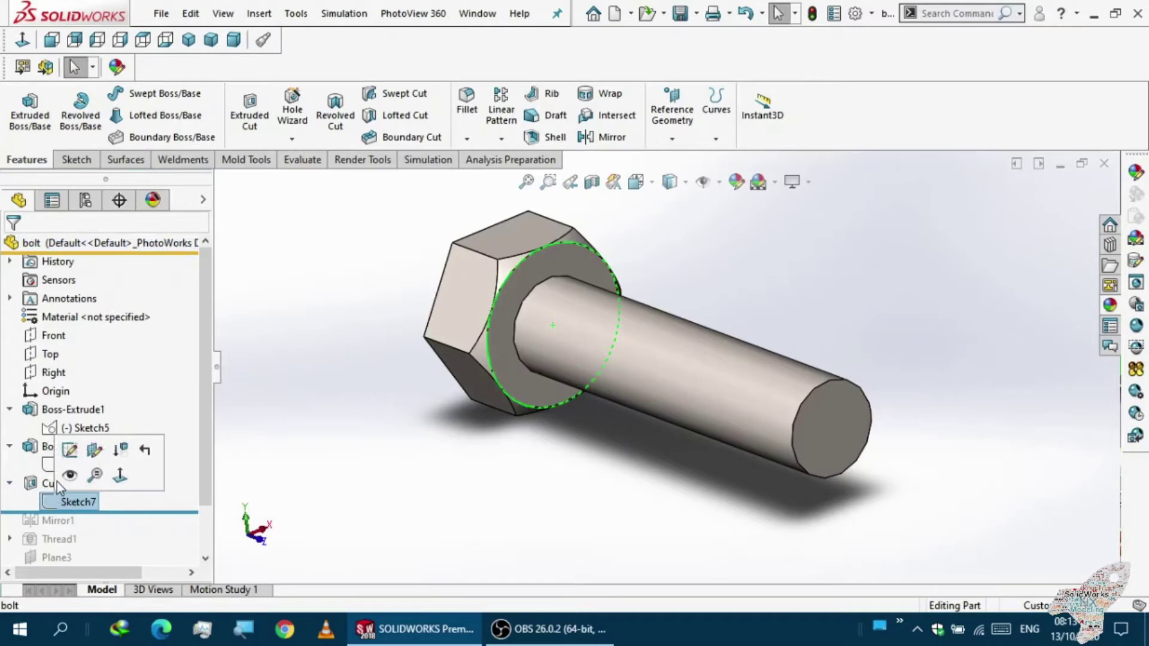
{"action": "left_click", "coordinate": [69, 453]}
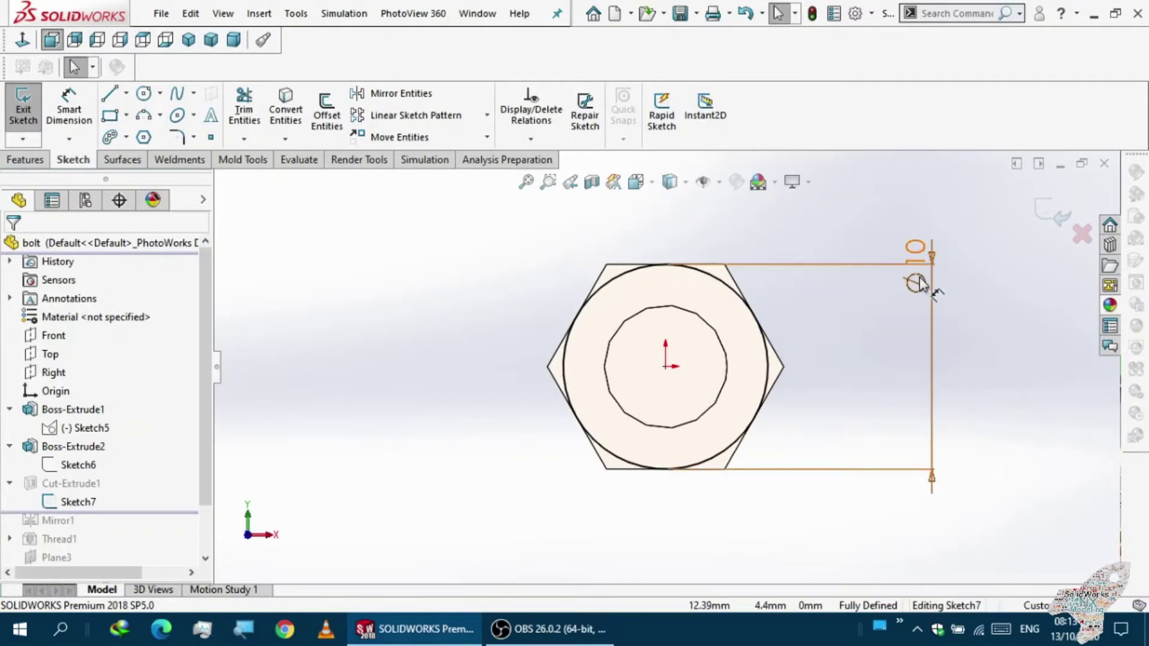
{"action": "left_click", "coordinate": [909, 302]}
{"action": "left_click_drag", "start_coordinate": [883, 357], "coordinate": [847, 383]}
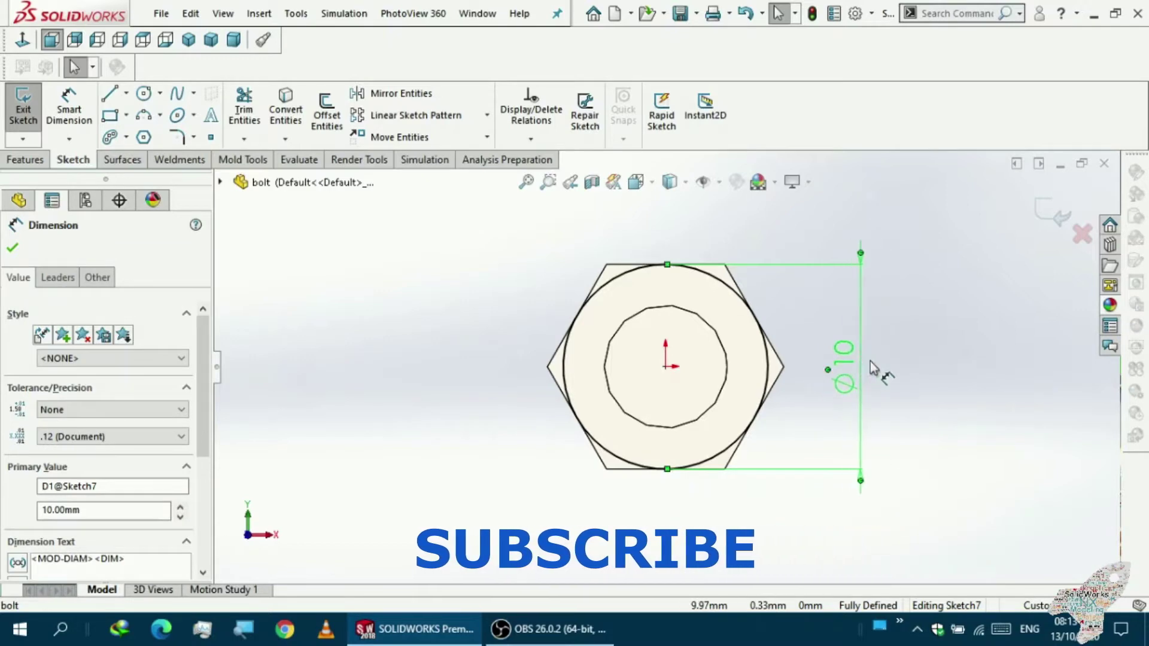
{"action": "left_click", "coordinate": [912, 319]}
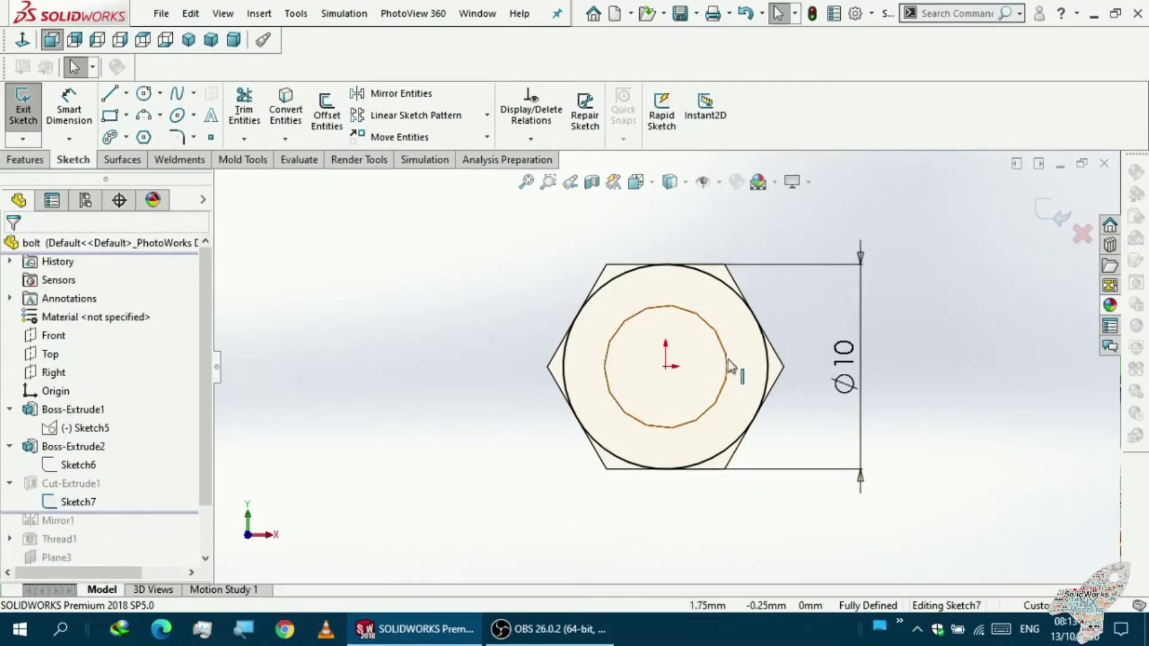
{"action": "left_click", "coordinate": [21, 108]}
- Open the chamfer cut's definition, review its depth, flipped cut side and draft angle, and close it unchanged
{"action": "mouse_move", "coordinate": [317, 352]}
{"action": "middle_mouse_down"}
{"action": "mouse_move", "coordinate": [350, 368]}
{"action": "mouse_move", "coordinate": [240, 453]}
{"action": "middle_mouse_up"}
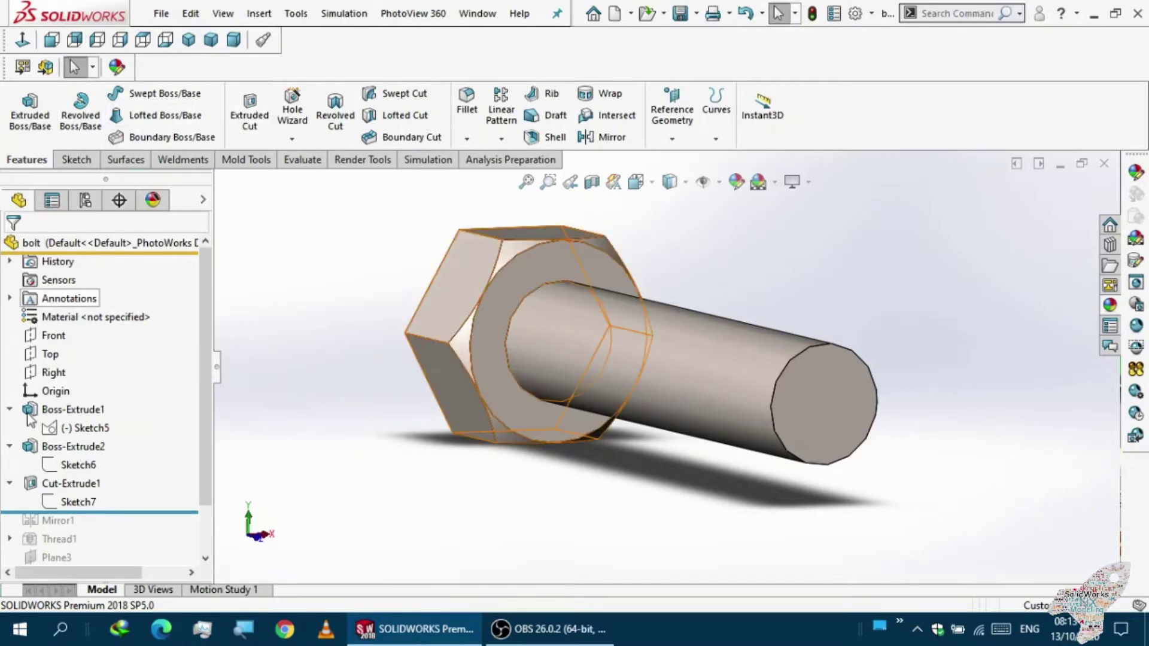
{"action": "left_click", "coordinate": [60, 483]}
{"action": "left_click", "coordinate": [64, 432]}
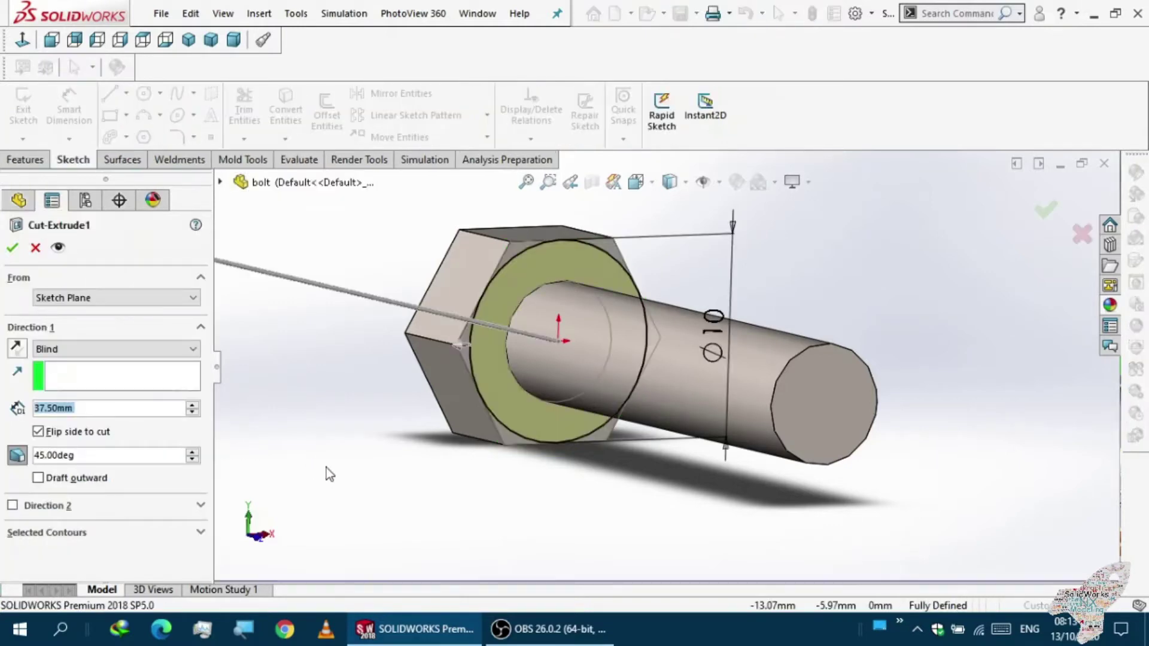
{"action": "middle_click_drag", "start_coordinate": [325, 469], "coordinate": [303, 459]}
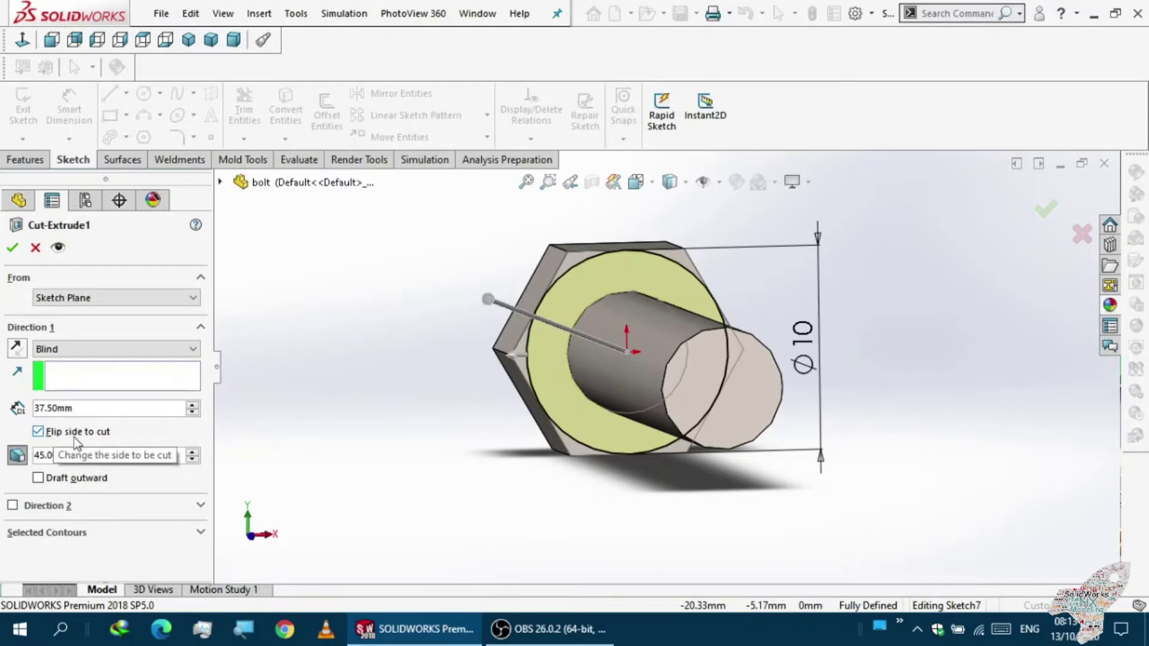
{"action": "mouse_move", "coordinate": [378, 413]}
{"action": "middle_mouse_down"}
{"action": "mouse_move", "coordinate": [341, 406]}
{"action": "mouse_move", "coordinate": [360, 413]}
{"action": "middle_mouse_up"}
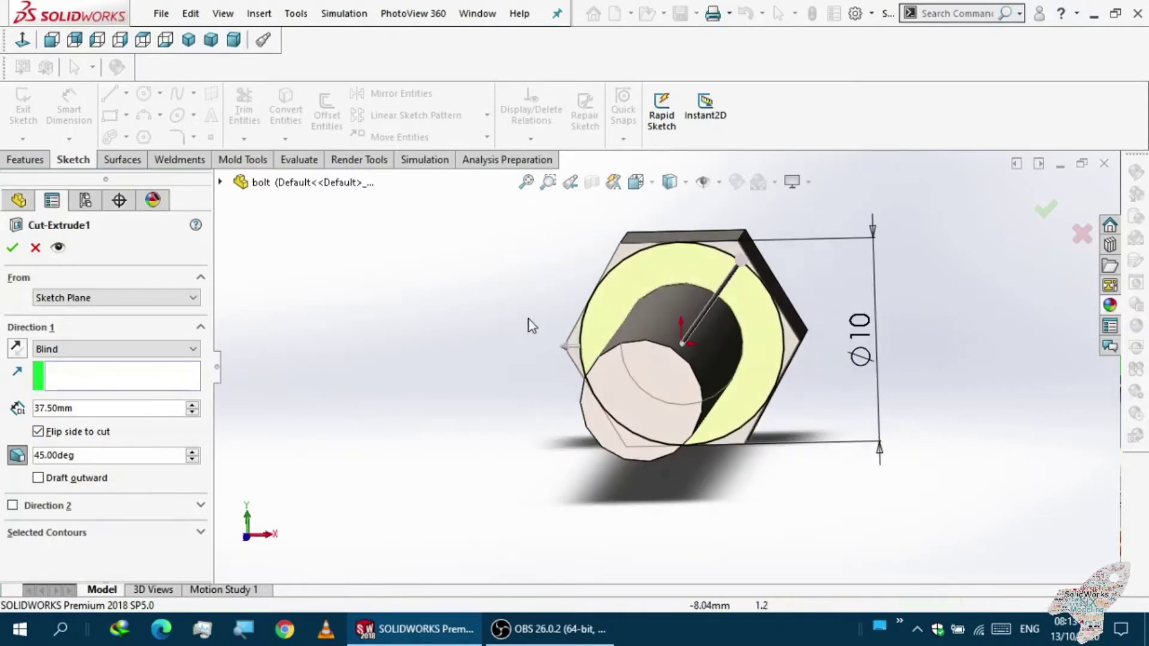
{"action": "middle_click_drag", "start_coordinate": [640, 268], "coordinate": [465, 381]}
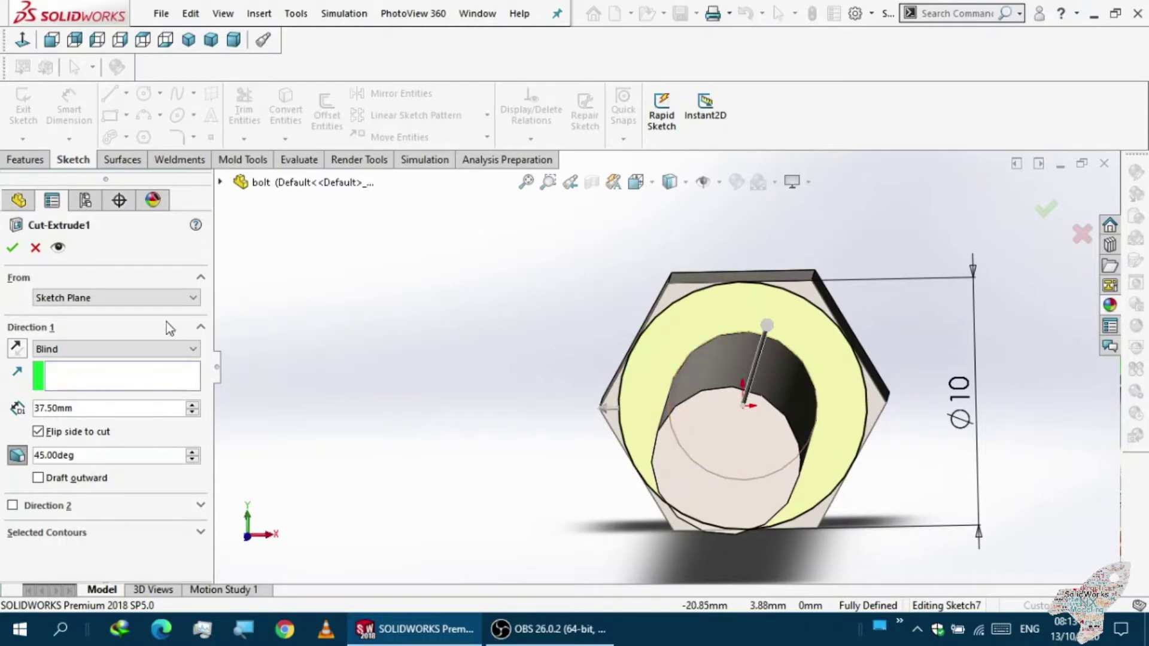
{"action": "left_click", "coordinate": [14, 248]}
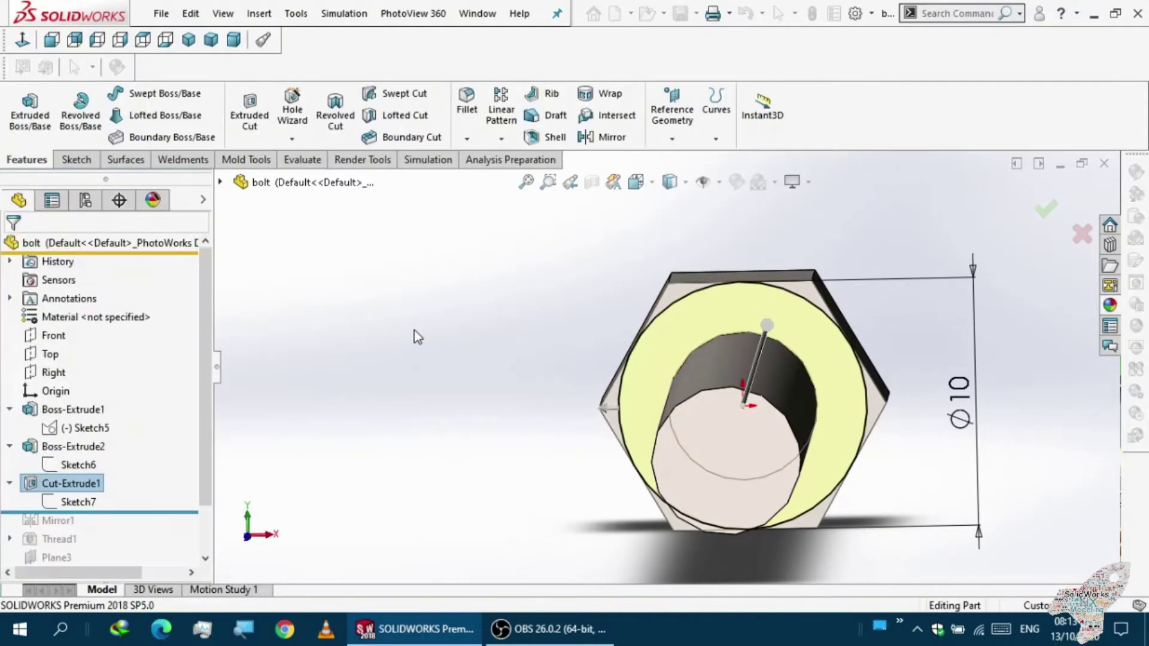
- Roll the feature history forward to include Mirror1, which chamfers the other side of the bolt head
{"action": "middle_click_drag", "start_coordinate": [469, 349], "coordinate": [508, 401]}
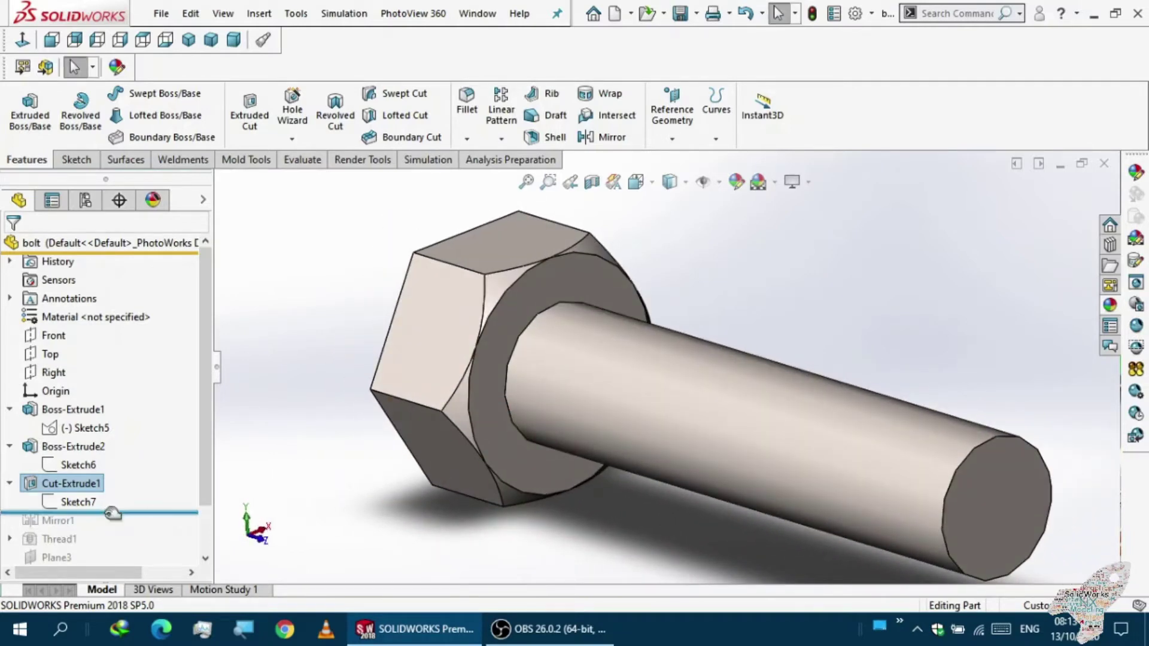
{"action": "left_click_drag", "start_coordinate": [112, 513], "coordinate": [111, 520]}
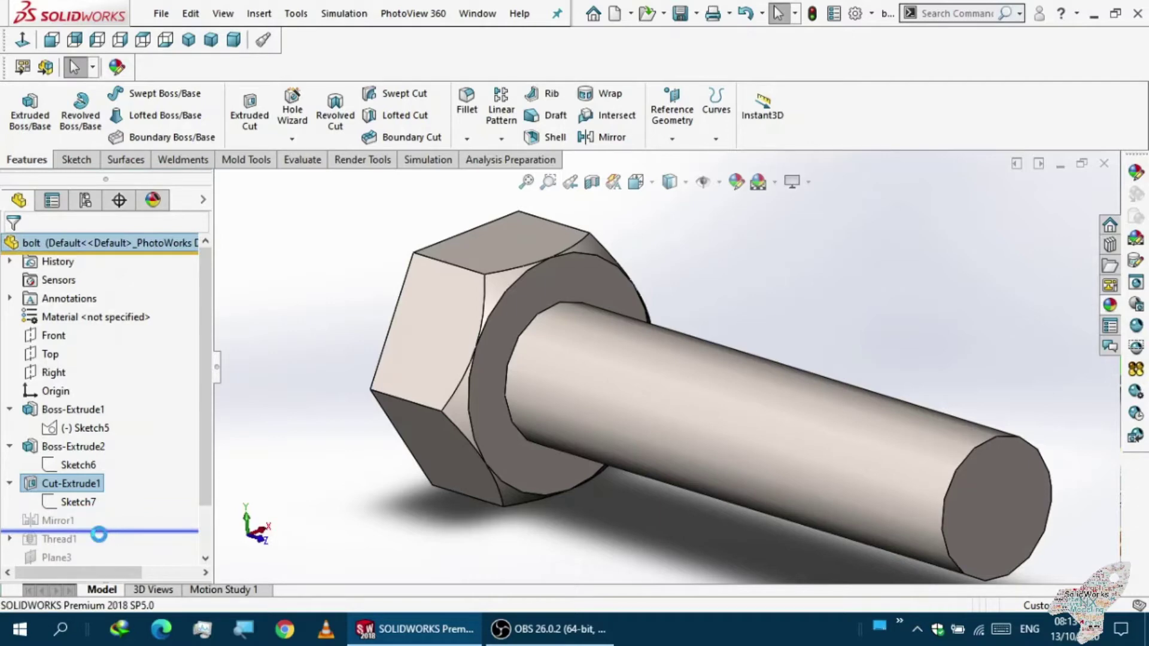
{"action": "middle_click_drag", "start_coordinate": [361, 441], "coordinate": [359, 389]}
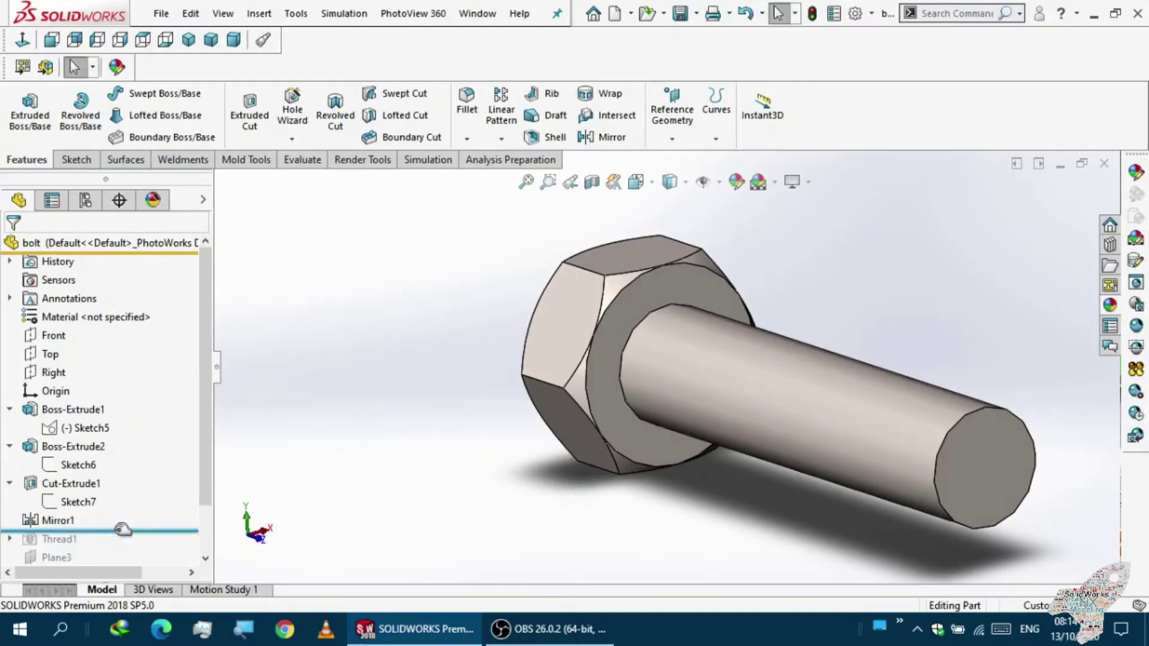
- Roll the feature history forward to include the shank thread Thread1
{"action": "left_click_drag", "start_coordinate": [127, 532], "coordinate": [119, 540]}
{"action": "scroll", "coordinate": [435, 414], "scroll_direction": "down", "scroll_amount": 3}
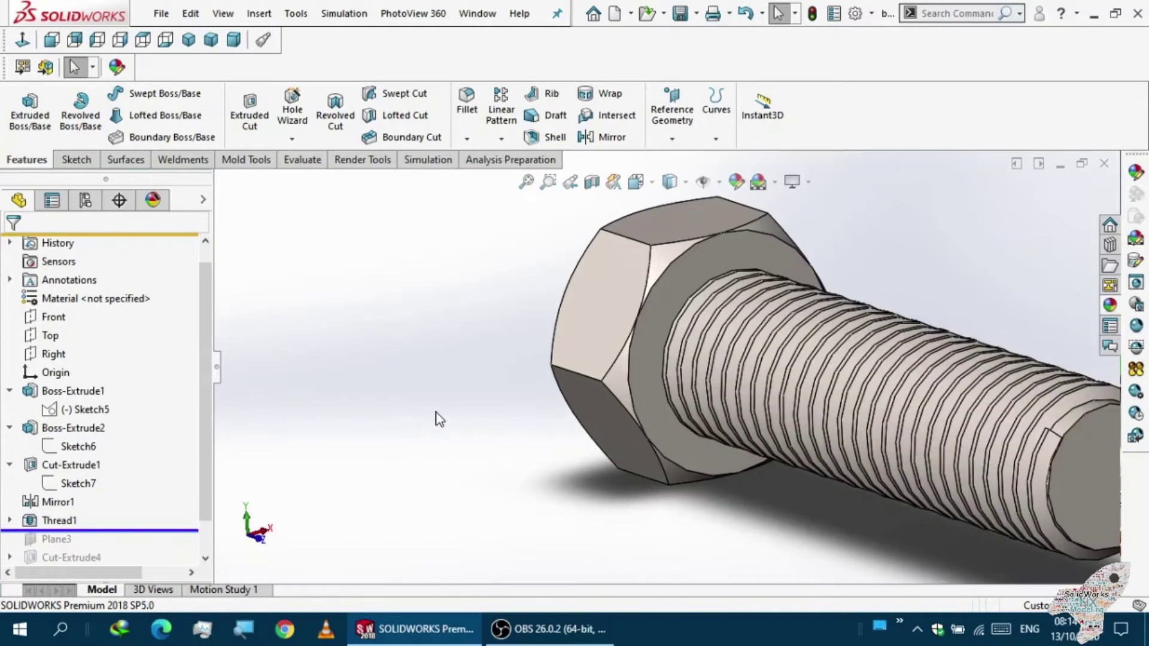
{"action": "scroll", "coordinate": [436, 416], "scroll_direction": "up", "scroll_amount": 5}
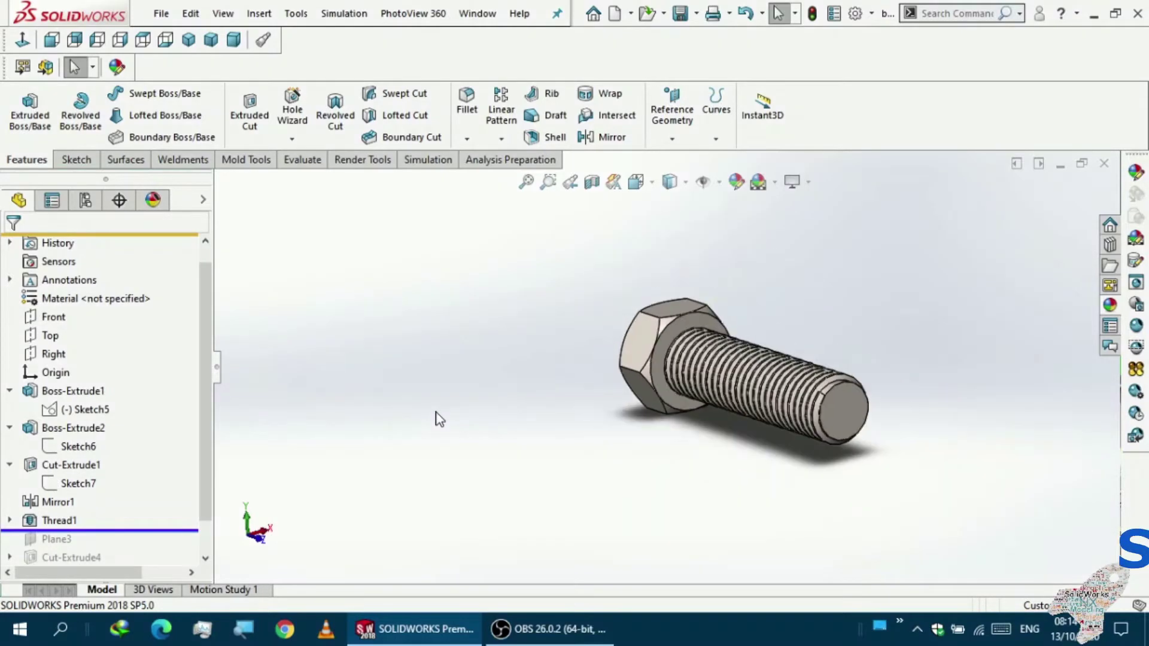
- Open the definition of Thread1 and examine its start edge, offset and start angle against the preview on the shank
{"action": "left_click", "coordinate": [57, 520]}
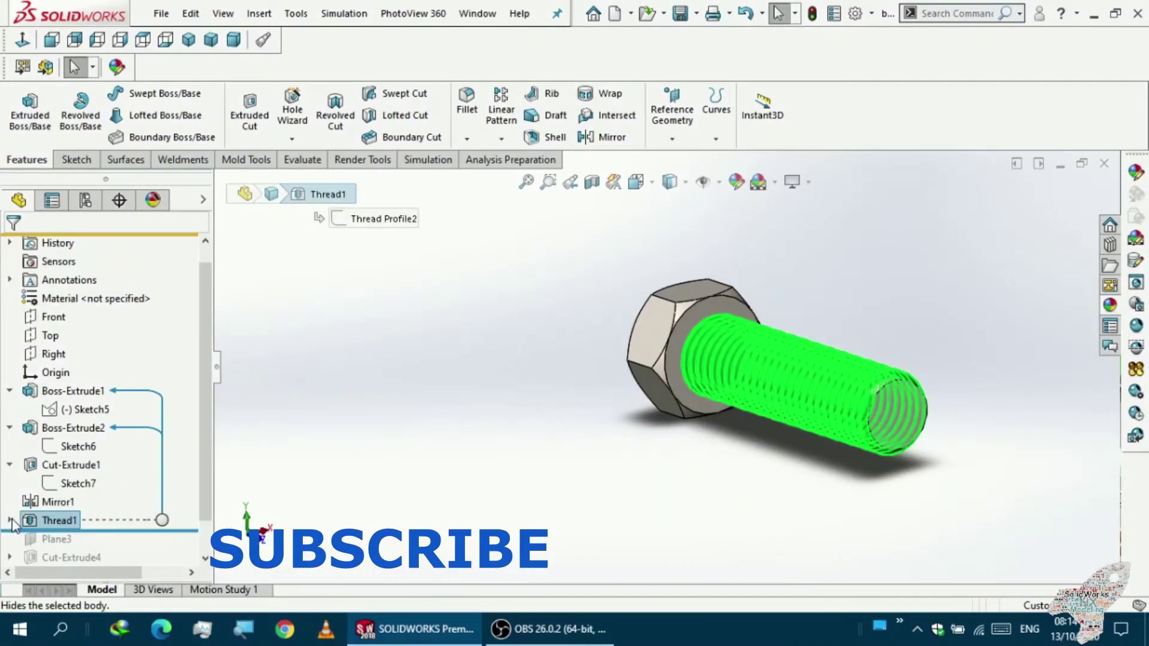
{"action": "left_click", "coordinate": [10, 521]}
{"action": "left_click", "coordinate": [41, 523]}
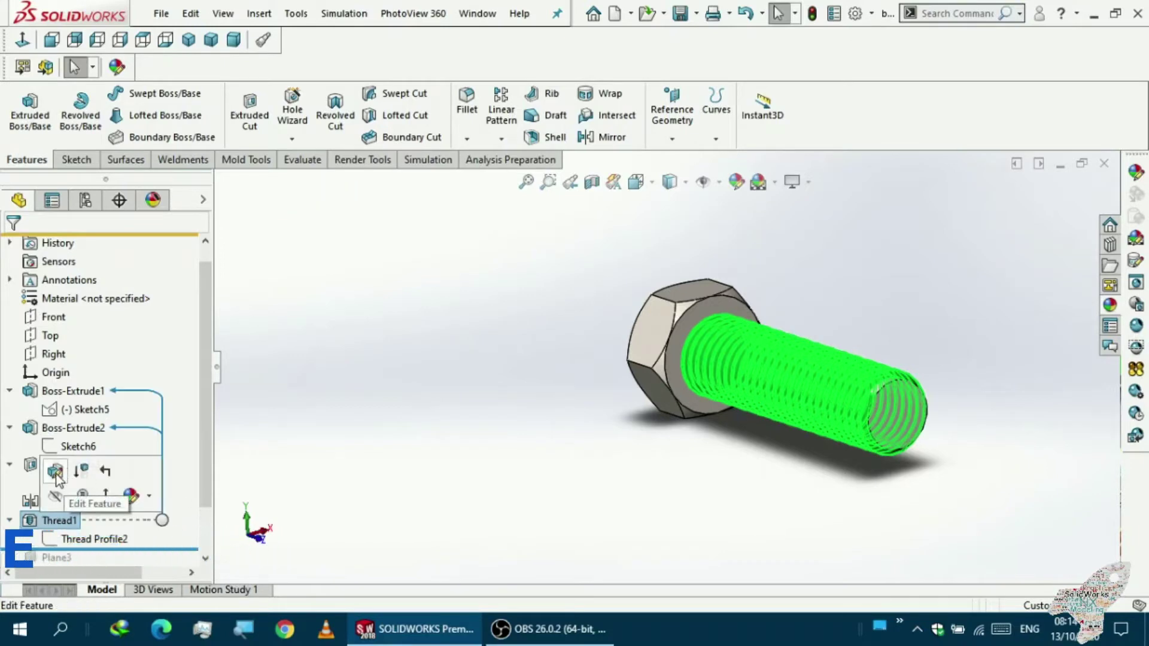
{"action": "left_click", "coordinate": [57, 474]}
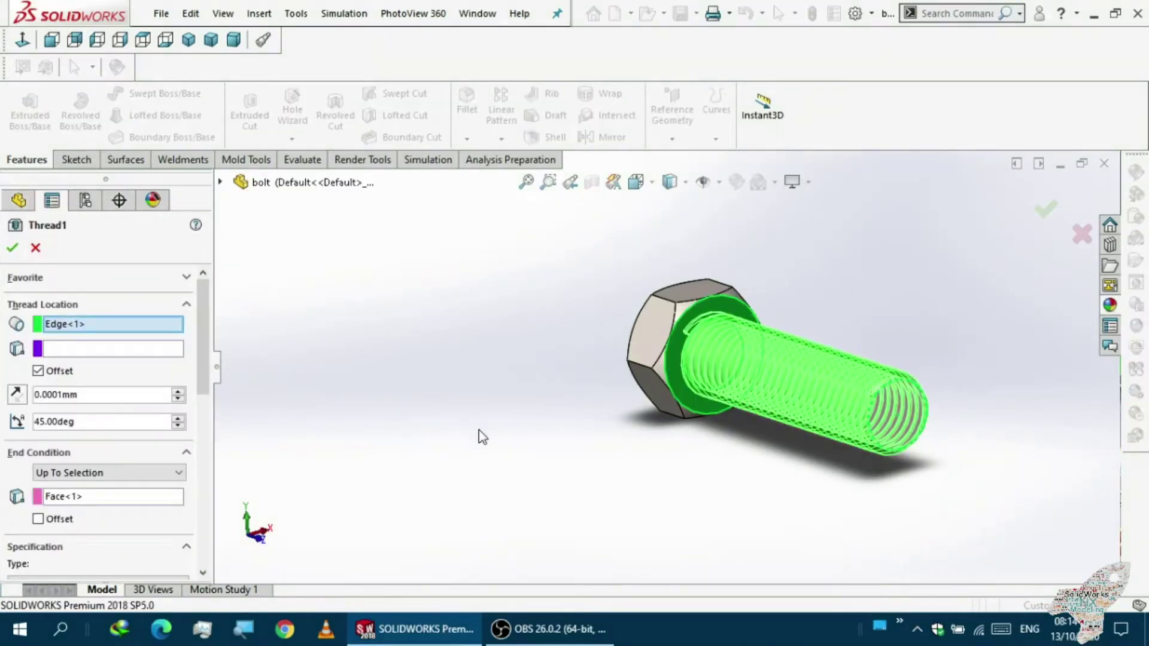
{"action": "middle_click_drag", "start_coordinate": [484, 431], "coordinate": [519, 420]}
{"action": "scroll", "coordinate": [854, 390], "scroll_direction": "up", "scroll_amount": 3}
{"action": "scroll", "coordinate": [857, 388], "scroll_direction": "down", "scroll_amount": 4}
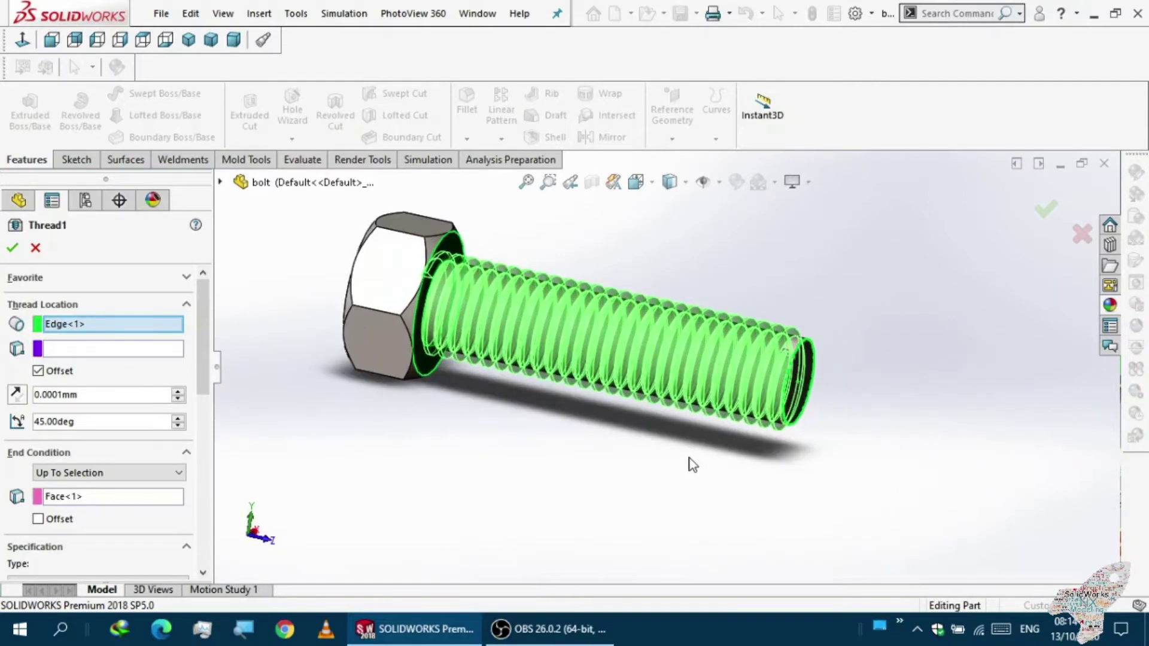
{"action": "scroll", "coordinate": [640, 458], "scroll_direction": "up", "scroll_amount": 1}
{"action": "scroll", "coordinate": [622, 448], "scroll_direction": "down", "scroll_amount": 2}
{"action": "scroll", "coordinate": [588, 421], "scroll_direction": "up", "scroll_amount": 4}
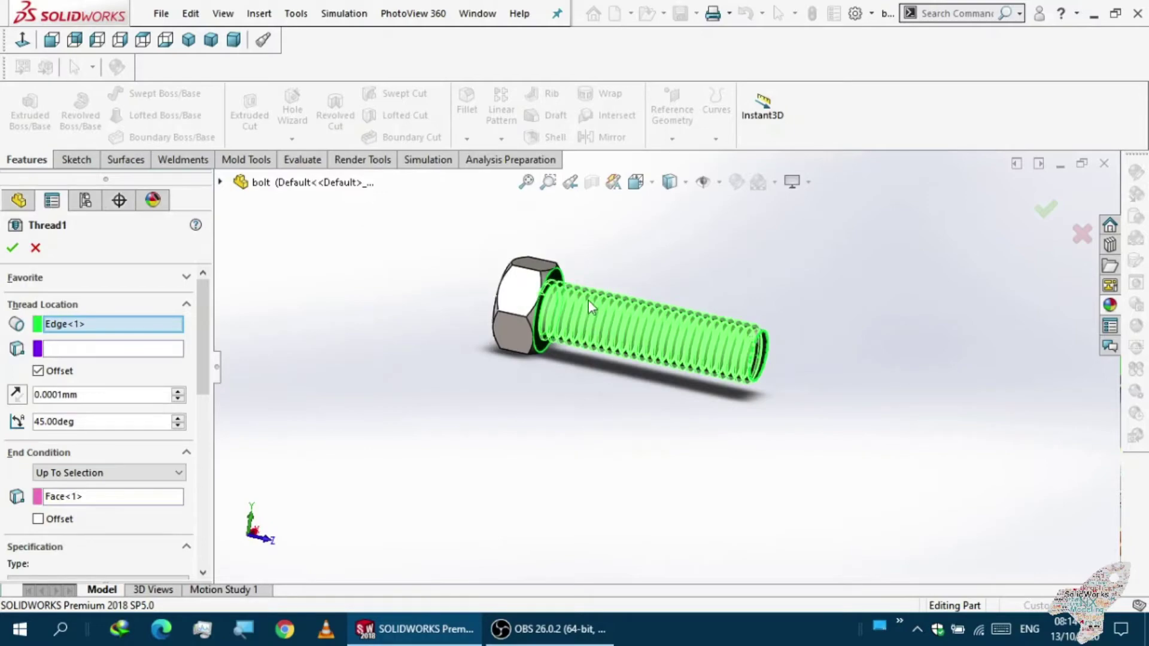
{"action": "scroll", "coordinate": [575, 301], "scroll_direction": "down", "scroll_amount": 4}
{"action": "middle_click_drag", "start_coordinate": [534, 352], "coordinate": [395, 340]}
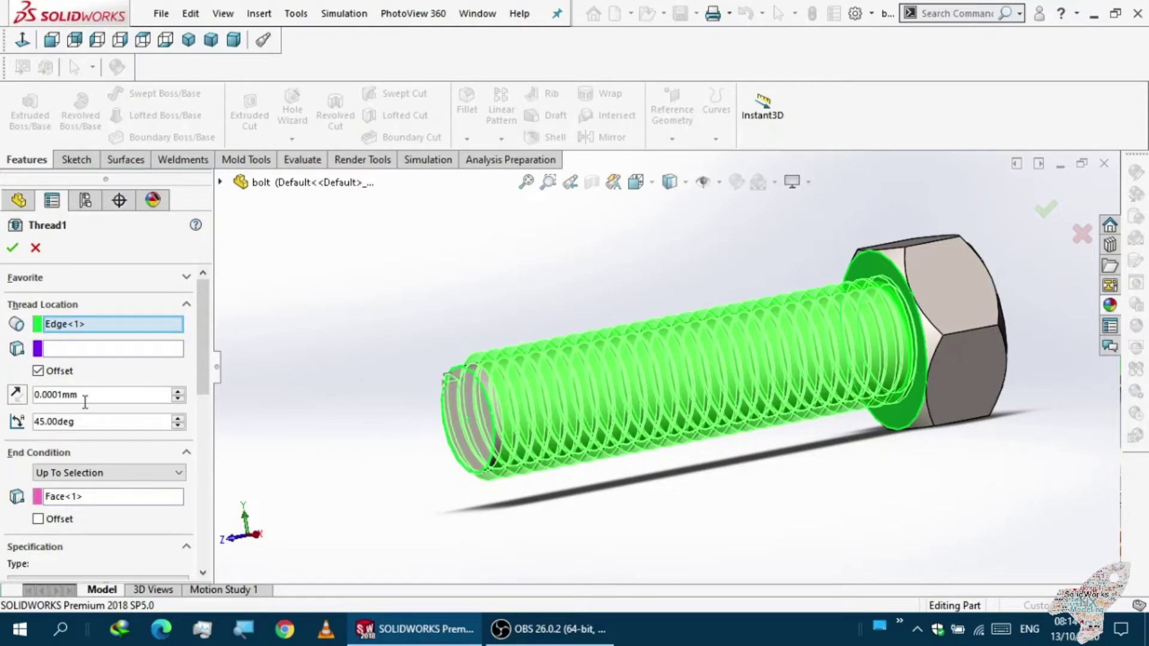
- Review the thread's end condition and its selected end face, along with the thread specification
{"action": "left_click_drag", "start_coordinate": [202, 373], "coordinate": [194, 421]}
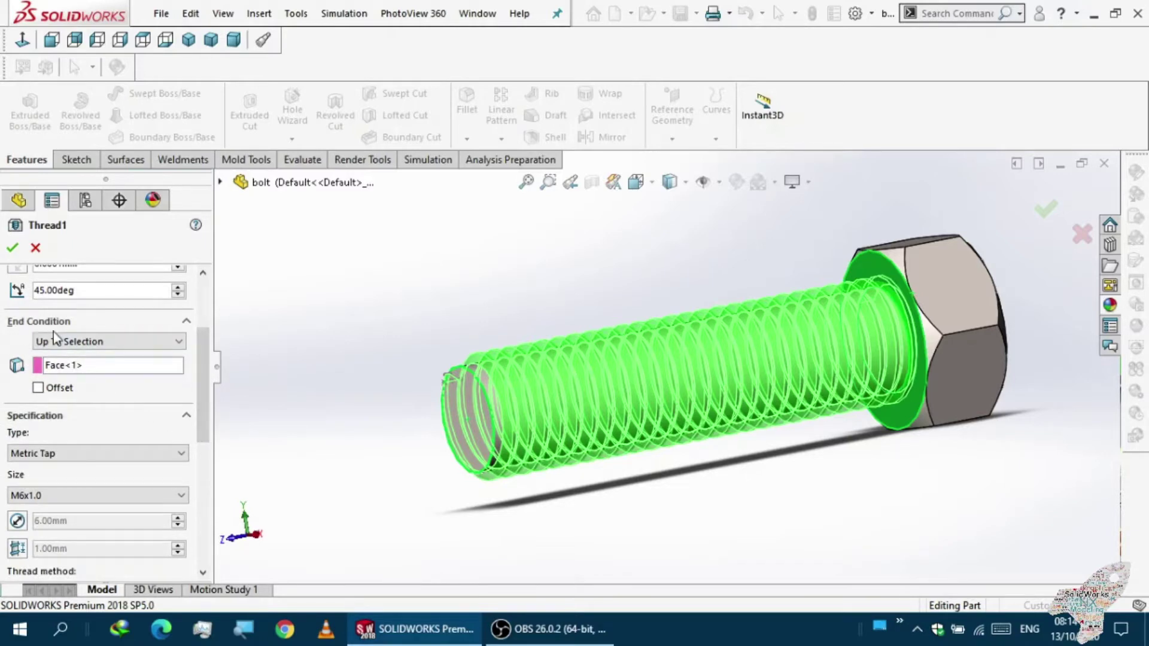
{"action": "left_click", "coordinate": [65, 366]}
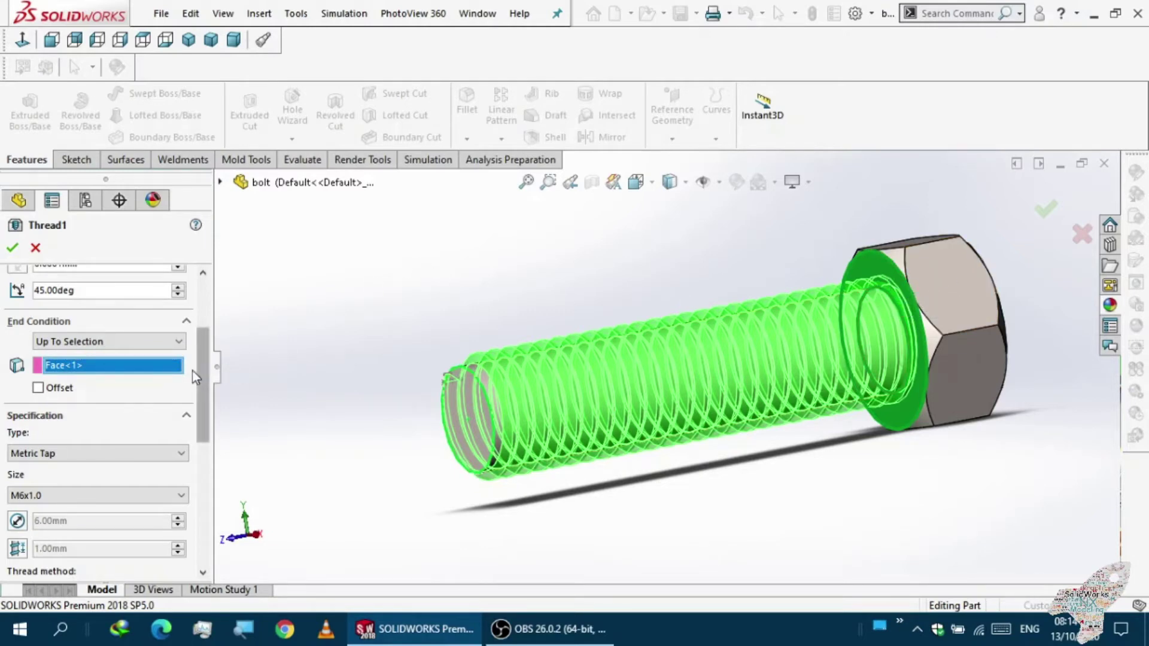
{"action": "left_click_drag", "start_coordinate": [202, 379], "coordinate": [194, 425]}
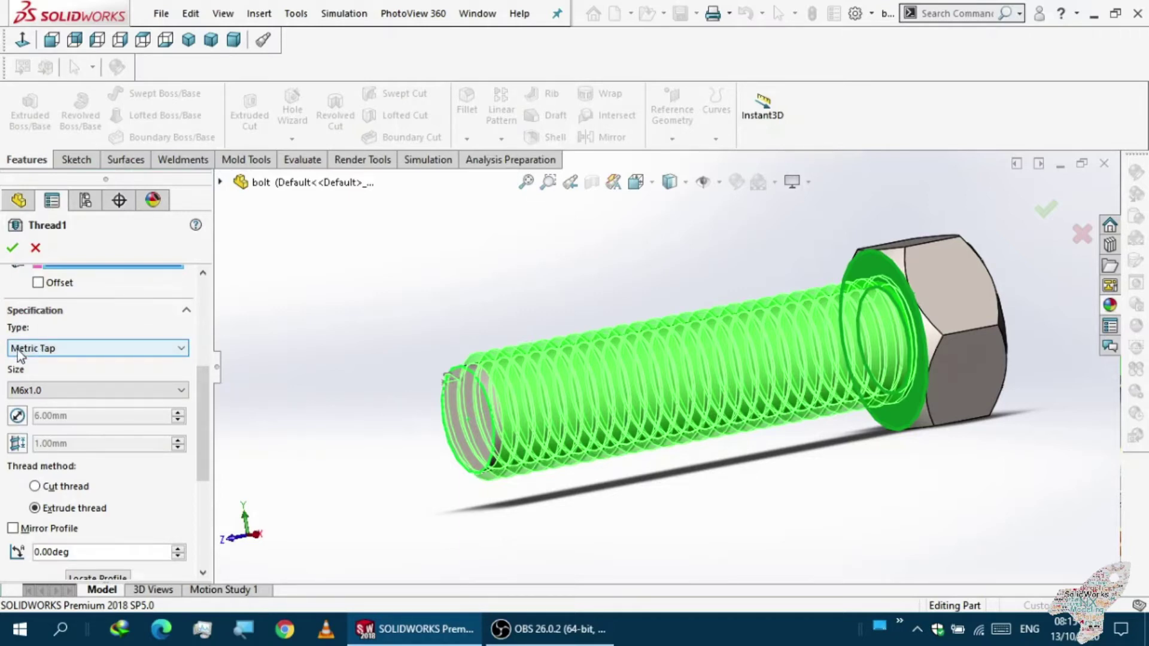
- Examine the thread preview along the whole shank, from the free end to the underside of the bolt head
{"action": "middle_click_drag", "start_coordinate": [352, 401], "coordinate": [449, 393]}
{"action": "scroll", "coordinate": [611, 385], "scroll_direction": "up", "scroll_amount": 2}
{"action": "scroll", "coordinate": [620, 399], "scroll_direction": "down", "scroll_amount": 4}
{"action": "scroll", "coordinate": [617, 400], "scroll_direction": "down", "scroll_amount": 1}
{"action": "middle_click_drag", "start_coordinate": [603, 398], "coordinate": [576, 405]}
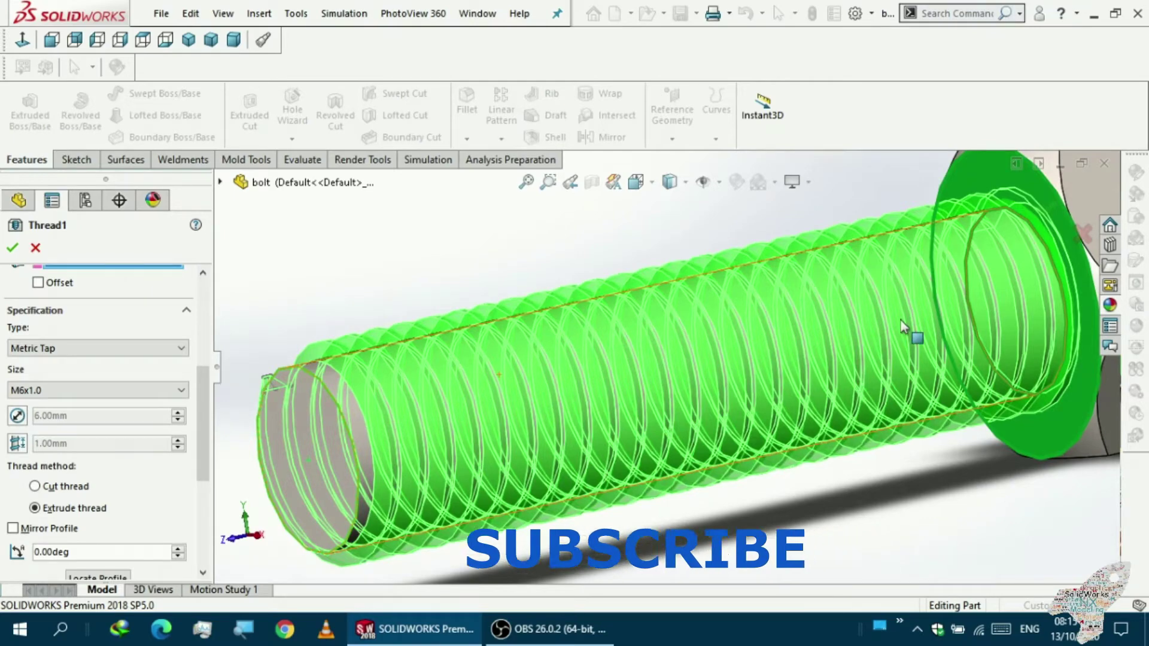
{"action": "scroll", "coordinate": [975, 332], "scroll_direction": "up", "scroll_amount": 3}
{"action": "scroll", "coordinate": [844, 359], "scroll_direction": "down", "scroll_amount": 2}
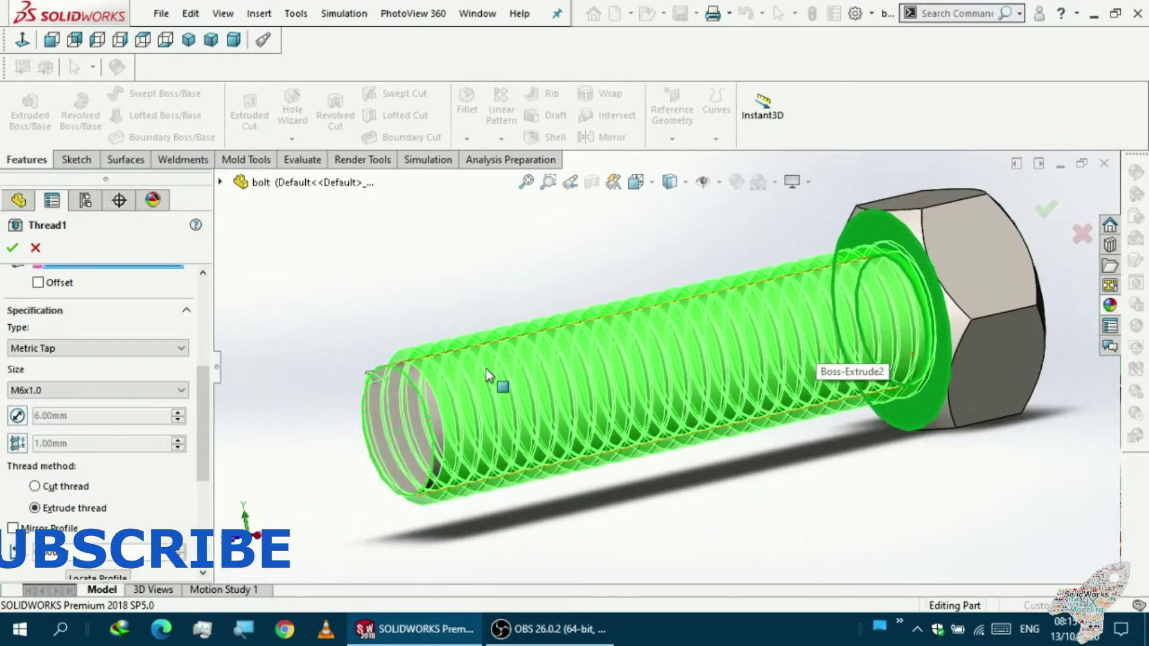
{"action": "middle_click_drag", "start_coordinate": [477, 359], "coordinate": [494, 387]}
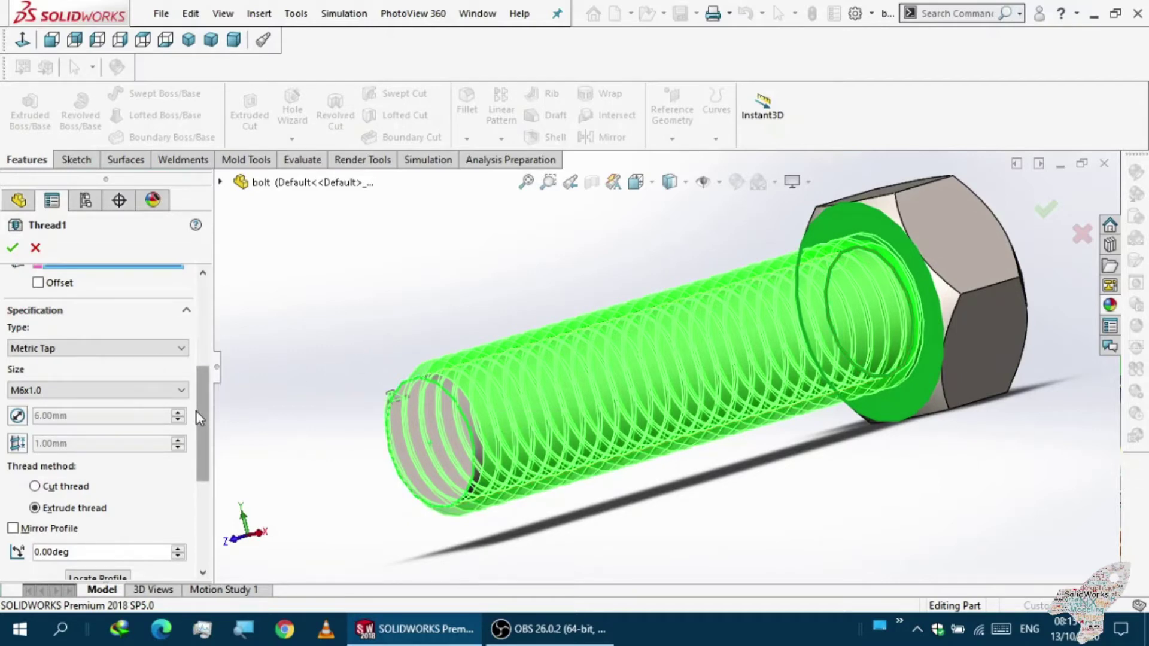
- Look through the available thread types, keep Metric Tap, and inspect the thread preview at the shank's free end
{"action": "left_click", "coordinate": [182, 349]}
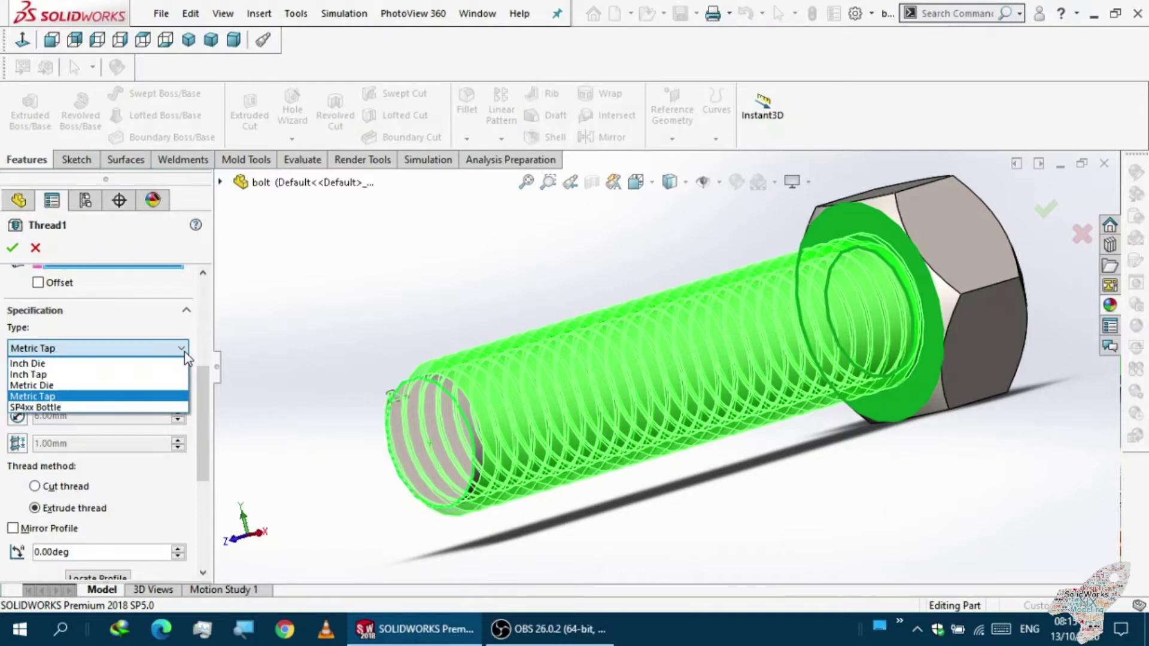
{"action": "left_click", "coordinate": [291, 347]}
{"action": "middle_click_drag", "start_coordinate": [402, 396], "coordinate": [389, 398]}
{"action": "scroll", "coordinate": [401, 399], "scroll_direction": "up", "scroll_amount": 2}
{"action": "scroll", "coordinate": [401, 399], "scroll_direction": "down", "scroll_amount": 2}
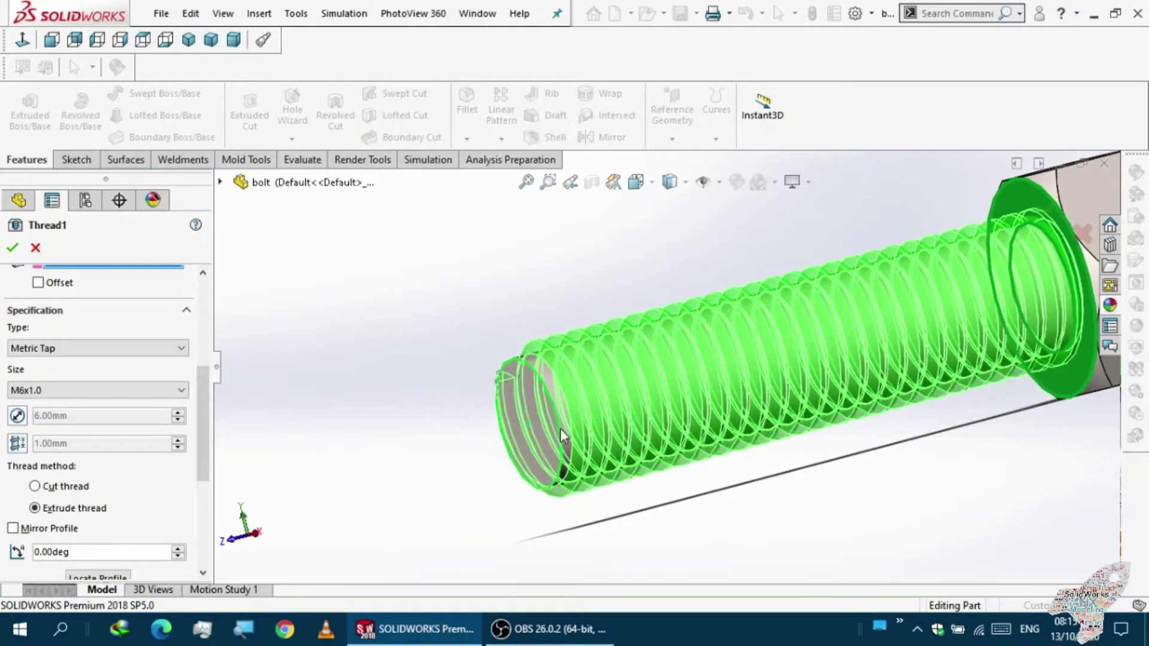
{"action": "scroll", "coordinate": [557, 434], "scroll_direction": "up", "scroll_amount": 3}
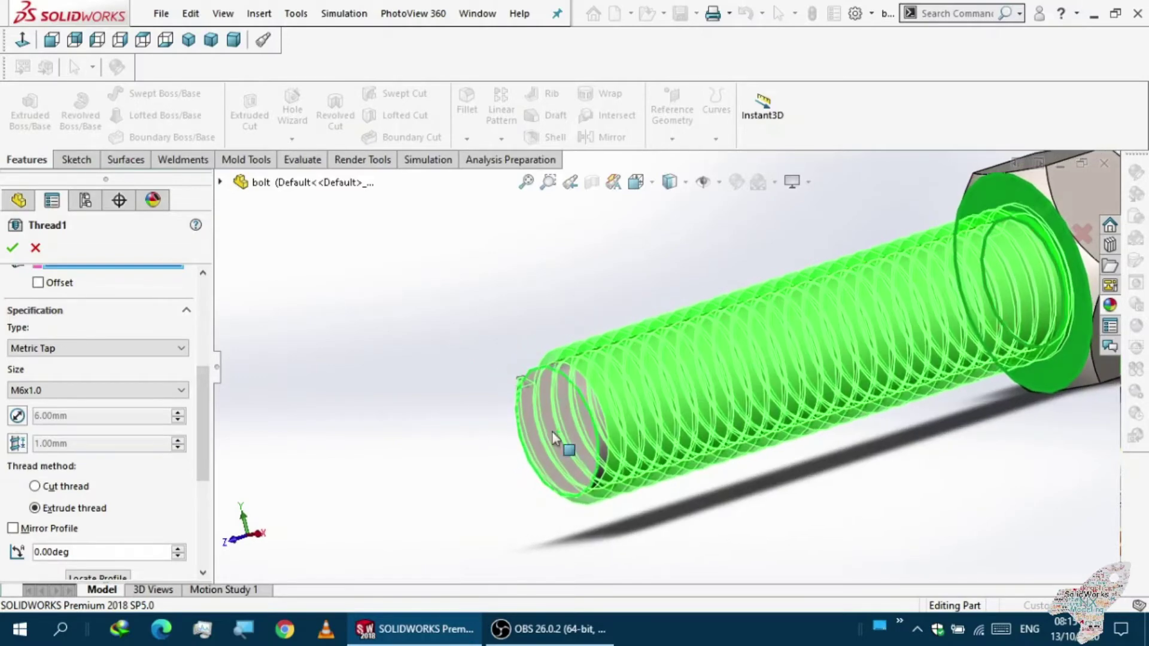
{"action": "scroll", "coordinate": [644, 395], "scroll_direction": "down", "scroll_amount": 4}
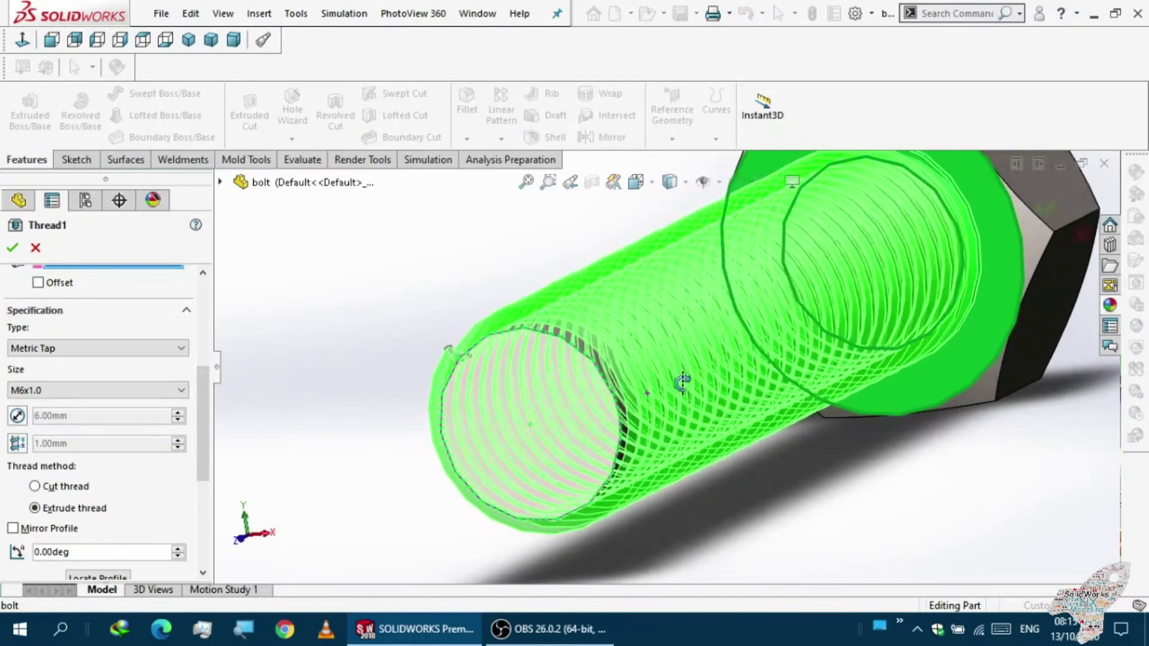
{"action": "scroll", "coordinate": [644, 398], "scroll_direction": "up", "scroll_amount": 2}
{"action": "scroll", "coordinate": [703, 397], "scroll_direction": "down", "scroll_amount": 2}
{"action": "scroll", "coordinate": [698, 400], "scroll_direction": "up", "scroll_amount": 4}
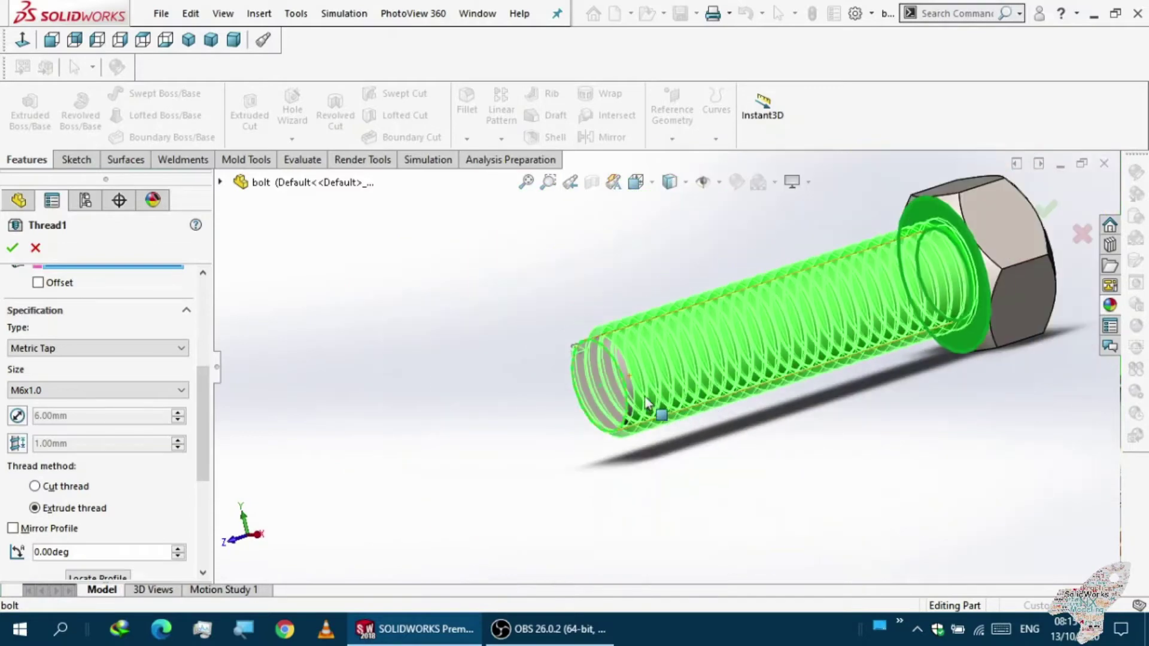
{"action": "scroll", "coordinate": [623, 364], "scroll_direction": "down", "scroll_amount": 2}
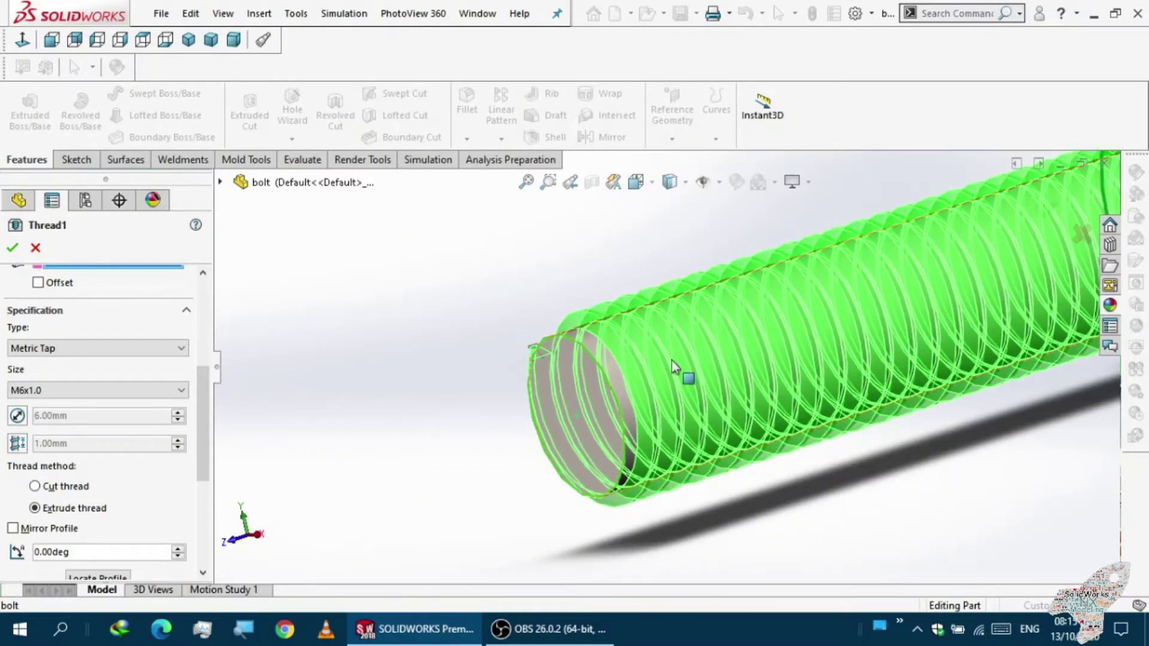
{"action": "scroll", "coordinate": [559, 383], "scroll_direction": "up", "scroll_amount": 3}
{"action": "scroll", "coordinate": [796, 329], "scroll_direction": "up", "scroll_amount": 2}
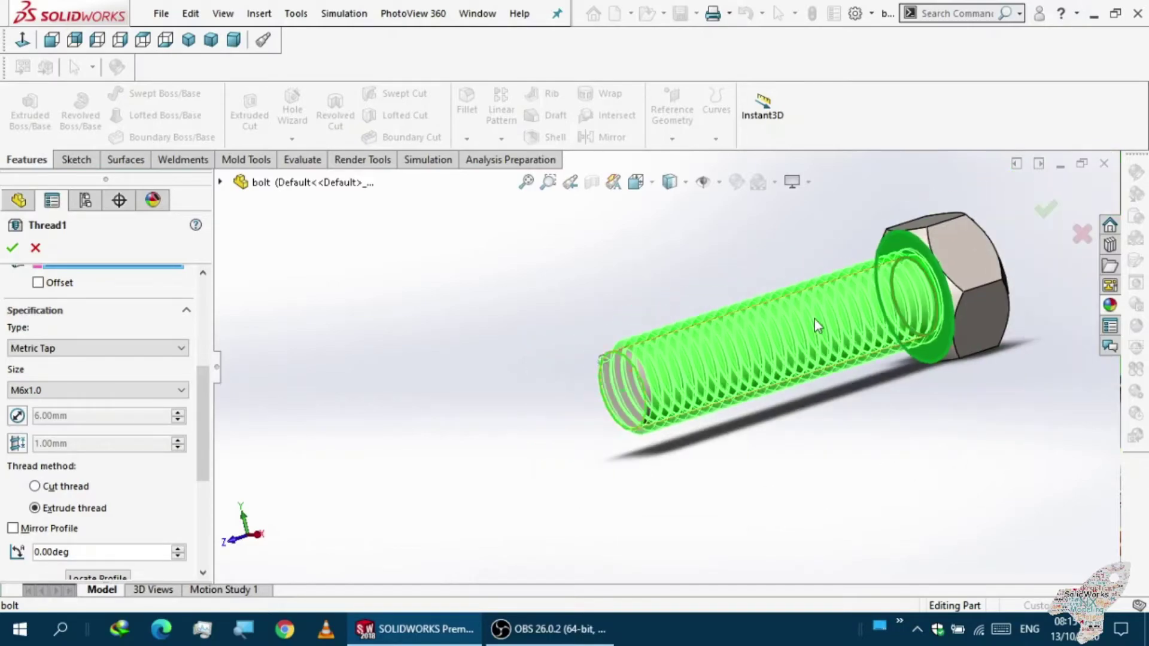
{"action": "scroll", "coordinate": [795, 332], "scroll_direction": "down", "scroll_amount": 2}
{"action": "mouse_move", "coordinate": [795, 334]}
{"action": "middle_mouse_down"}
{"action": "mouse_move", "coordinate": [819, 312]}
{"action": "mouse_move", "coordinate": [744, 328]}
{"action": "mouse_move", "coordinate": [814, 325]}
{"action": "mouse_move", "coordinate": [770, 321]}
{"action": "mouse_move", "coordinate": [802, 354]}
{"action": "middle_mouse_up"}
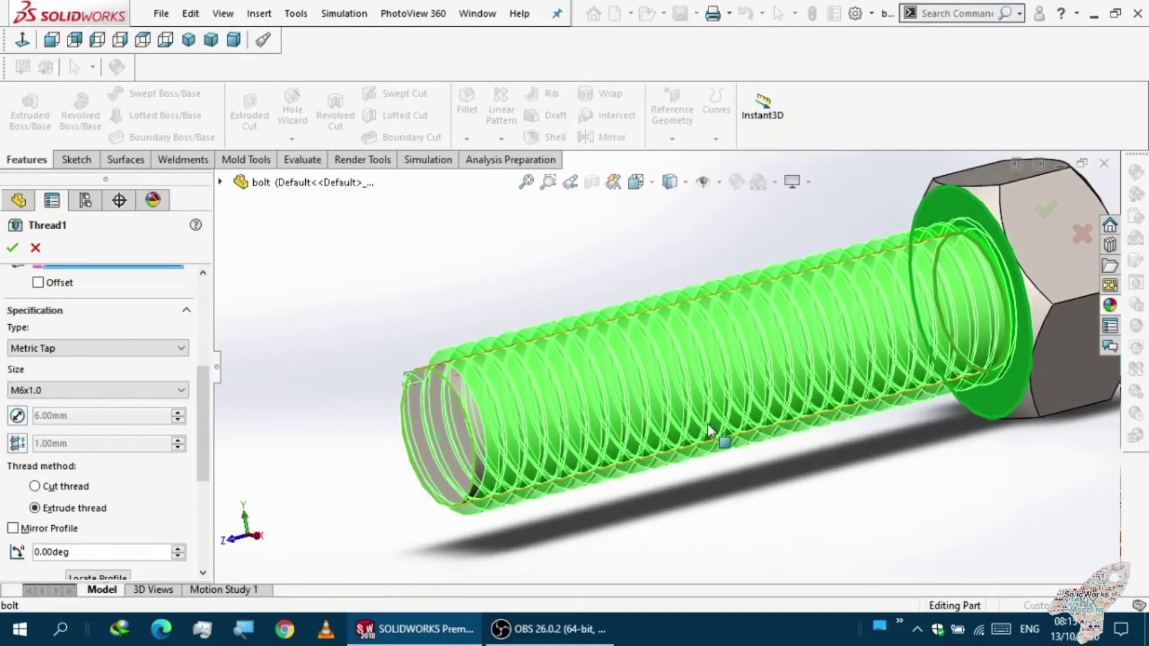
- Review the thread's size, diameter and pitch, its thread method, and the right-hand or left-hand option
{"action": "scroll", "coordinate": [698, 443], "scroll_direction": "up", "scroll_amount": 2}
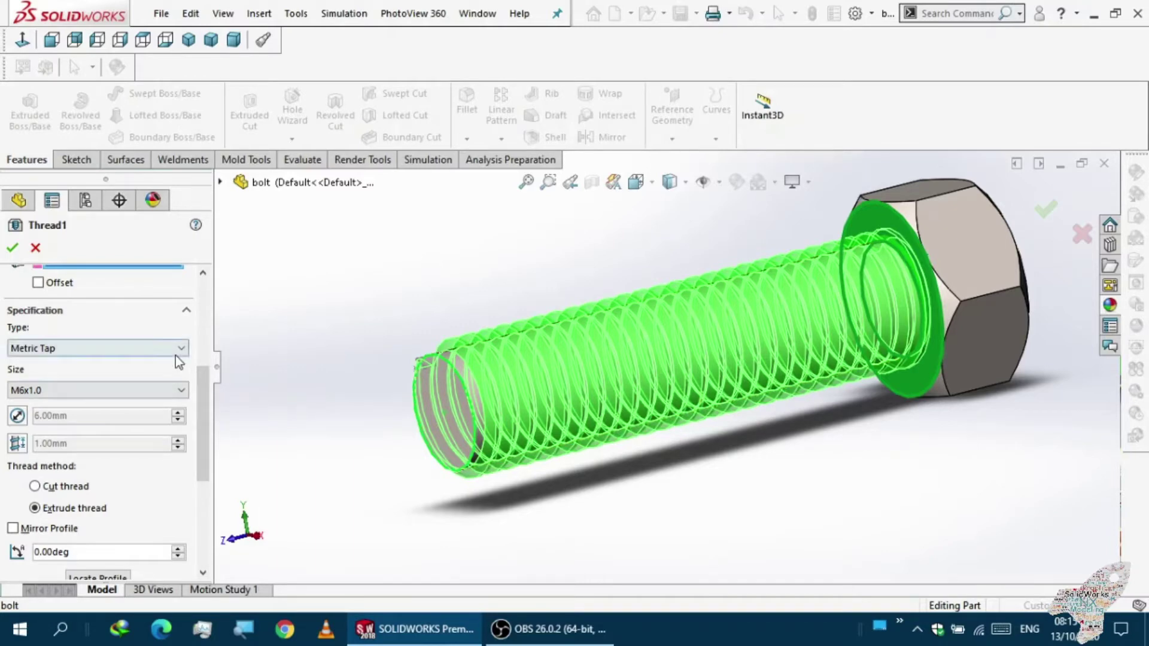
{"action": "scroll", "coordinate": [200, 397], "scroll_direction": "up", "scroll_amount": 2}
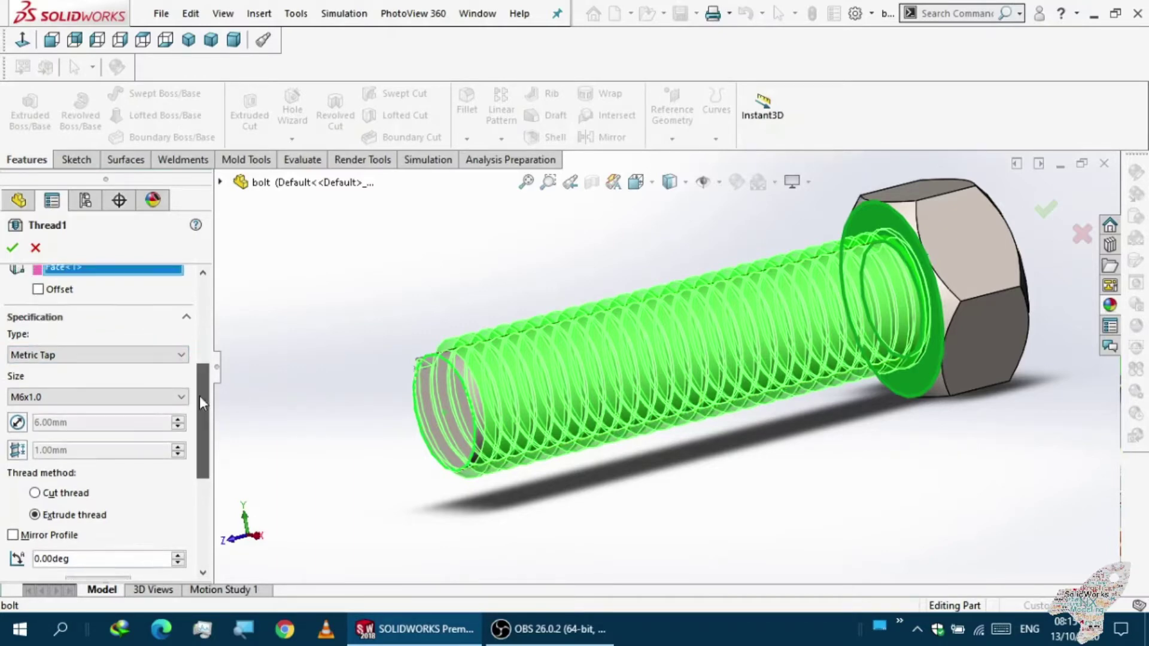
{"action": "scroll", "coordinate": [202, 402], "scroll_direction": "down", "scroll_amount": 2}
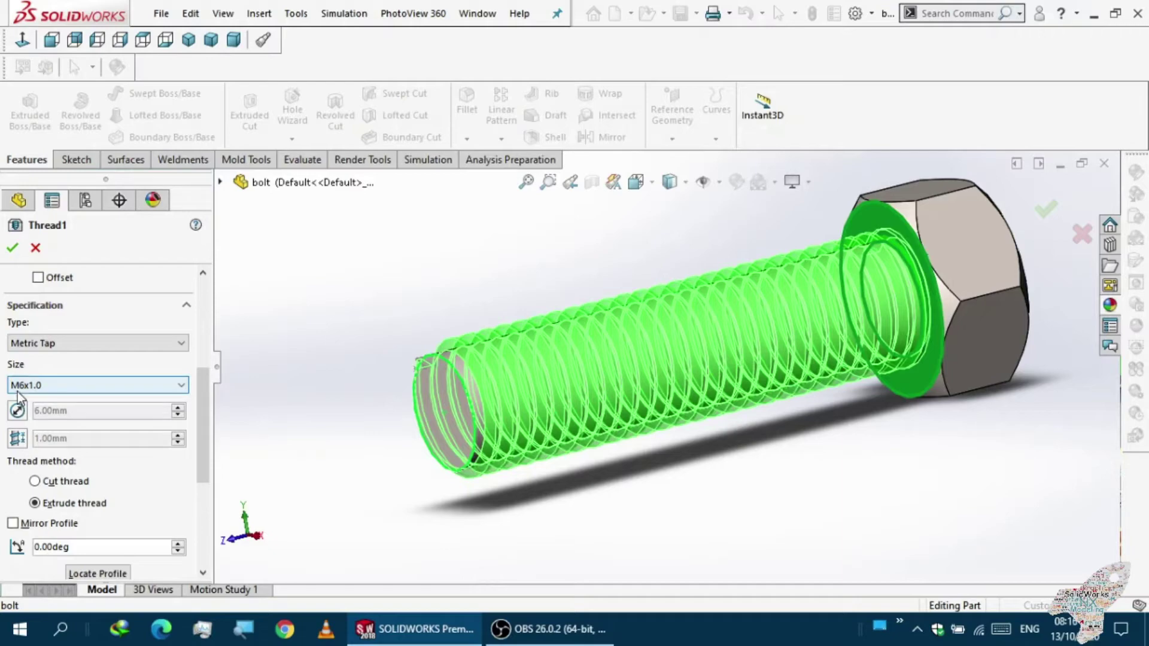
{"action": "scroll", "coordinate": [391, 413], "scroll_direction": "up", "scroll_amount": 1}
{"action": "scroll", "coordinate": [514, 390], "scroll_direction": "down", "scroll_amount": 1}
{"action": "middle_click_drag", "start_coordinate": [513, 390], "coordinate": [419, 413]}
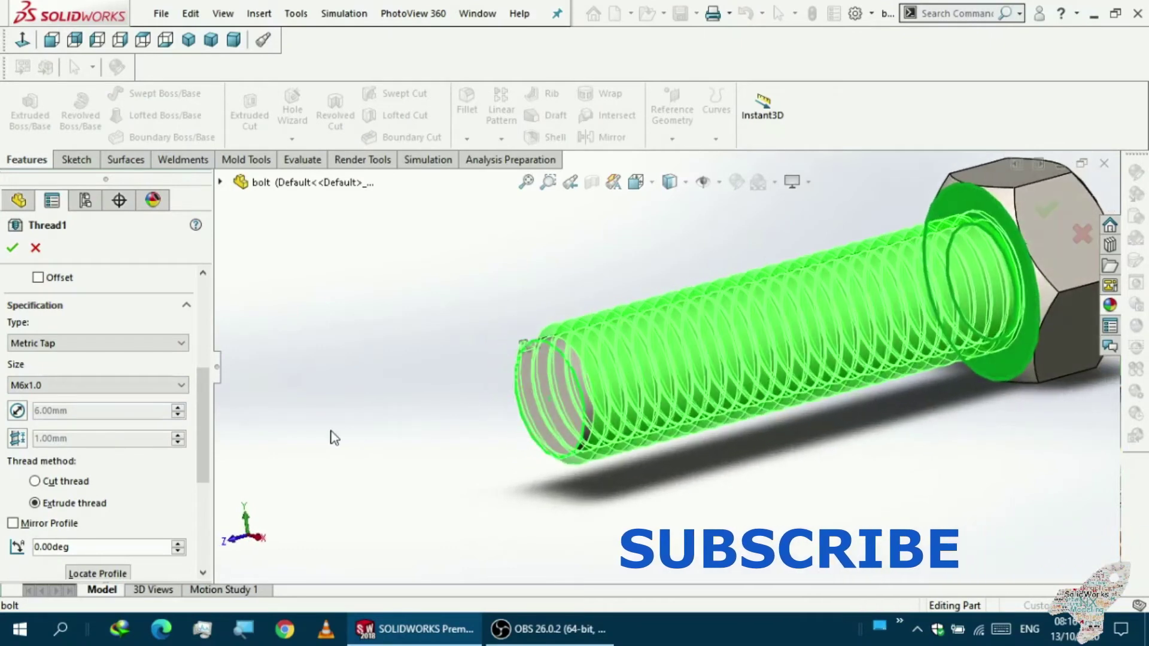
{"action": "scroll", "coordinate": [199, 422], "scroll_direction": "down", "scroll_amount": 3}
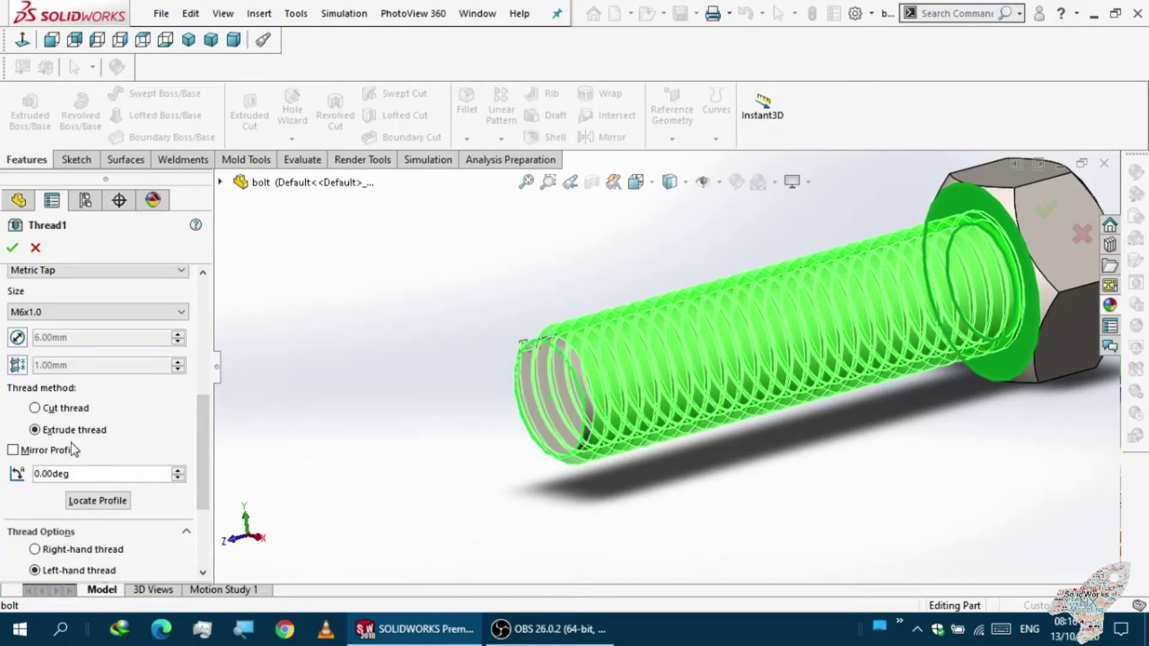
- Recheck the thread's location, offset, start angle and end condition against the preview, and accept the definition unchanged
{"action": "scroll", "coordinate": [207, 447], "scroll_direction": "up", "scroll_amount": 7}
{"action": "middle_click_drag", "start_coordinate": [287, 405], "coordinate": [686, 430]}
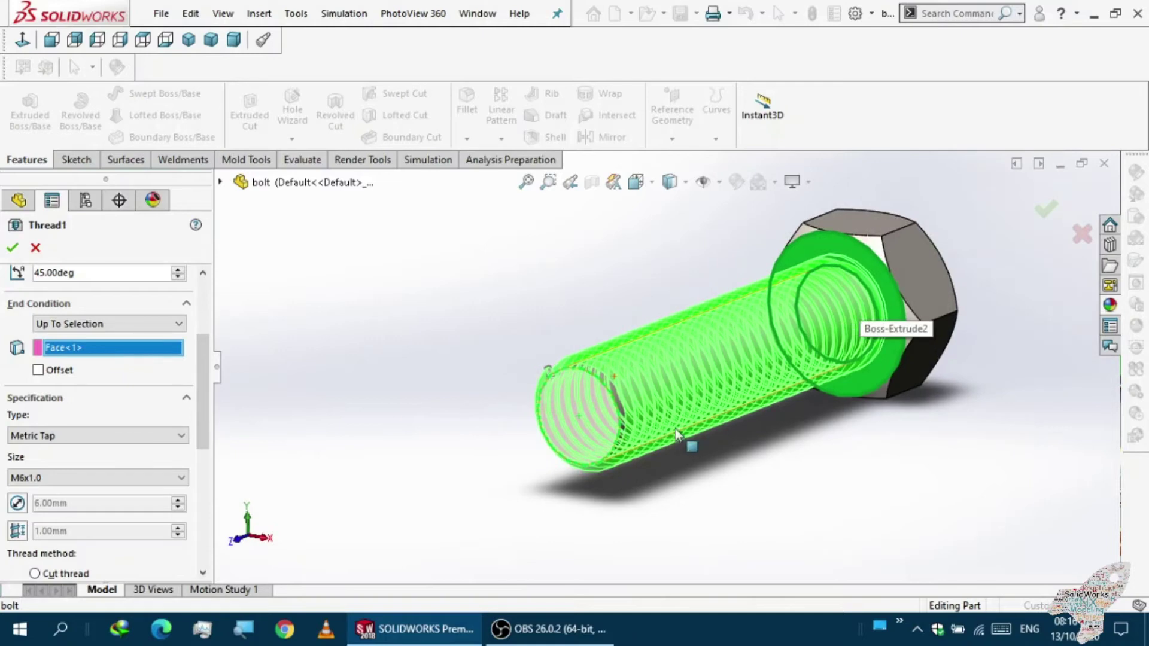
{"action": "middle_click_drag", "start_coordinate": [780, 325], "coordinate": [701, 343]}
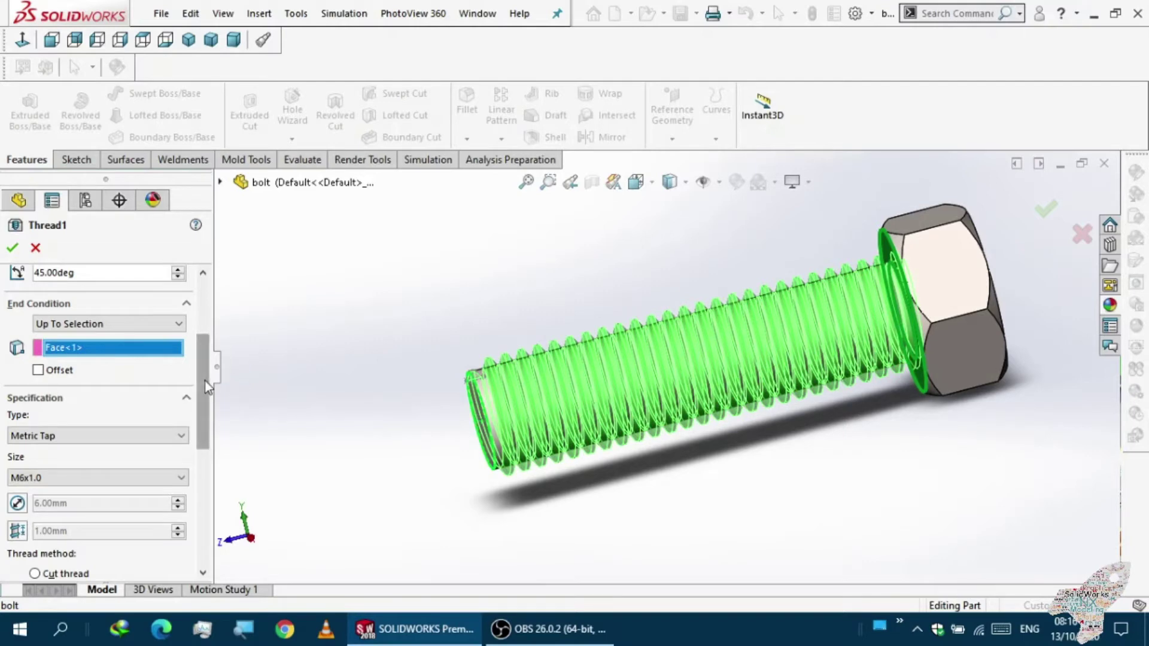
{"action": "scroll", "coordinate": [205, 381], "scroll_direction": "up", "scroll_amount": 3}
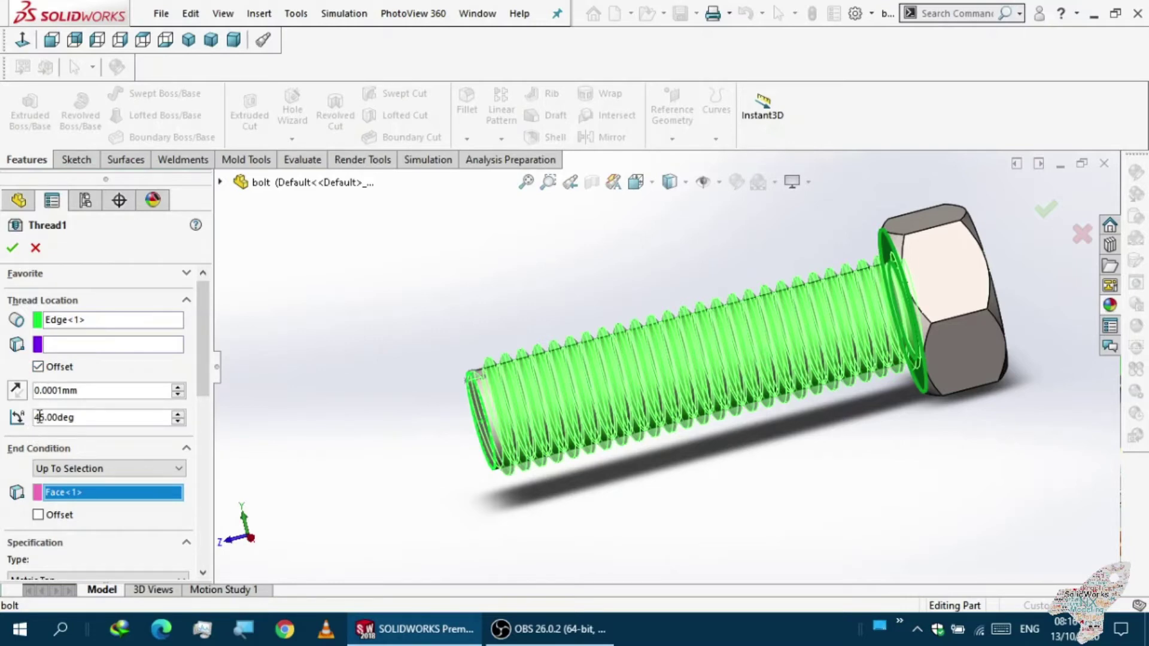
{"action": "mouse_move", "coordinate": [206, 368]}
{"action": "left_mouse_down"}
{"action": "mouse_move", "coordinate": [194, 401]}
{"action": "mouse_move", "coordinate": [207, 376]}
{"action": "left_mouse_up"}
{"action": "scroll", "coordinate": [623, 414], "scroll_direction": "up", "scroll_amount": 2}
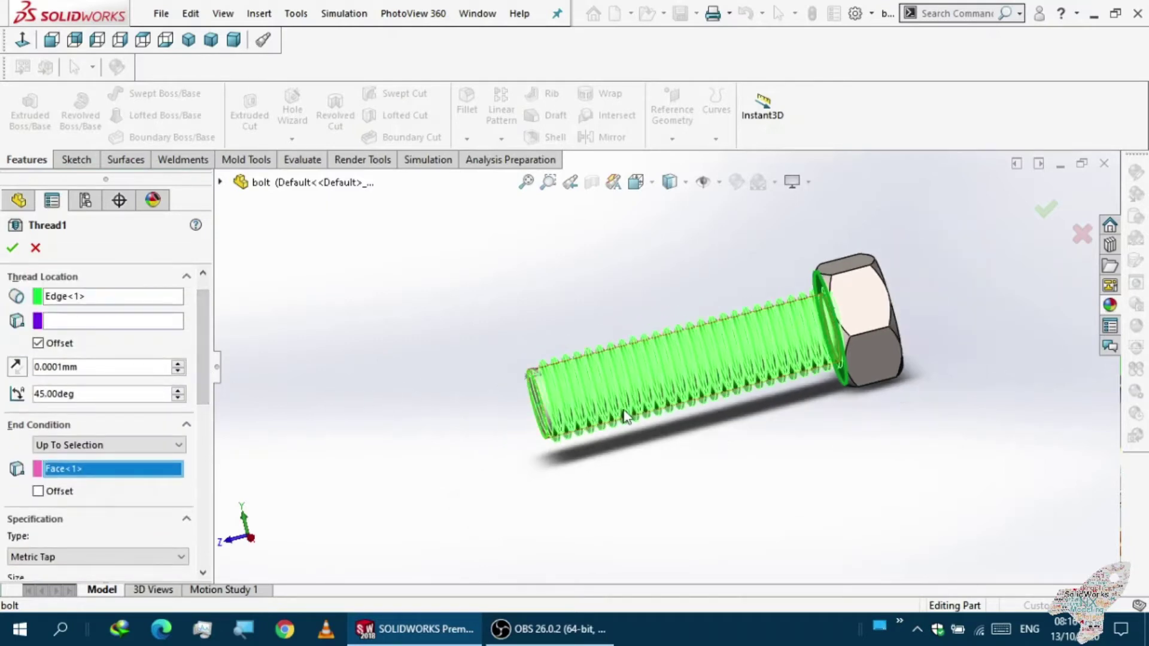
{"action": "scroll", "coordinate": [620, 414], "scroll_direction": "down", "scroll_amount": 3}
{"action": "middle_click_drag", "start_coordinate": [567, 421], "coordinate": [593, 417]}
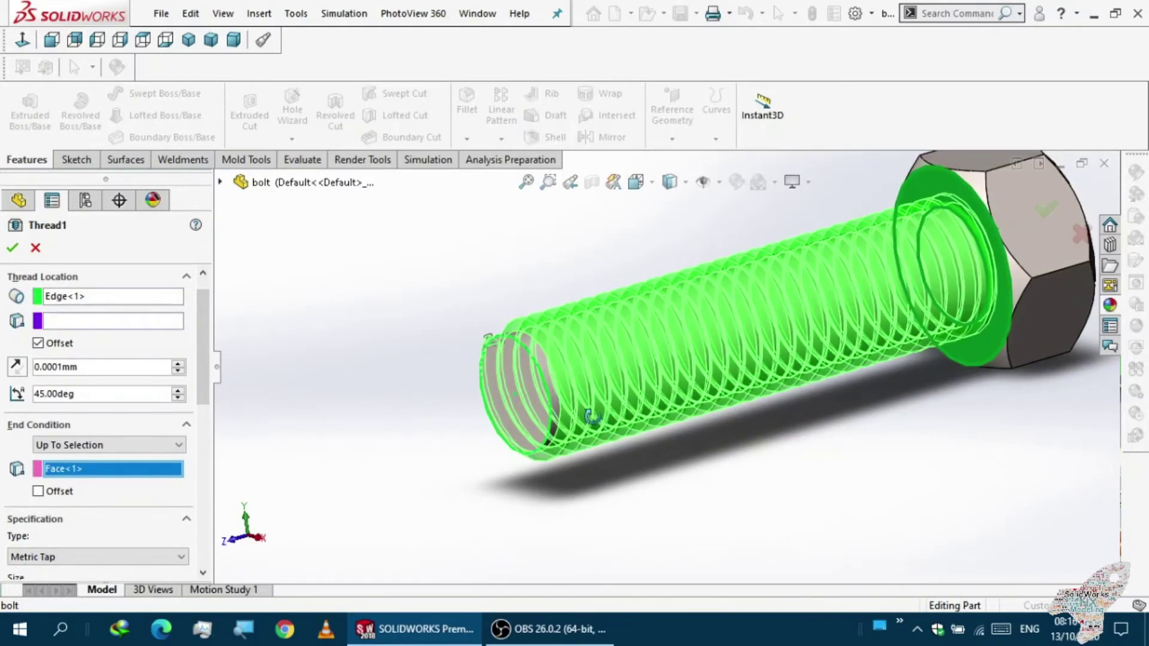
{"action": "left_click", "coordinate": [12, 247]}
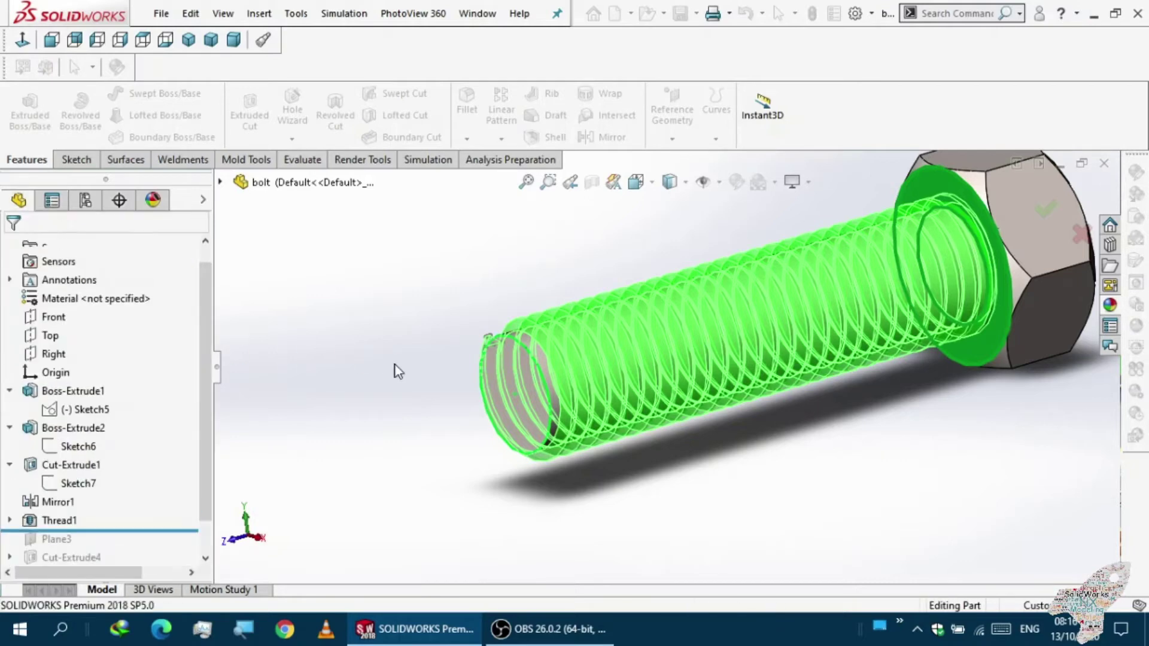
{"action": "scroll", "coordinate": [541, 385], "scroll_direction": "up", "scroll_amount": 1}
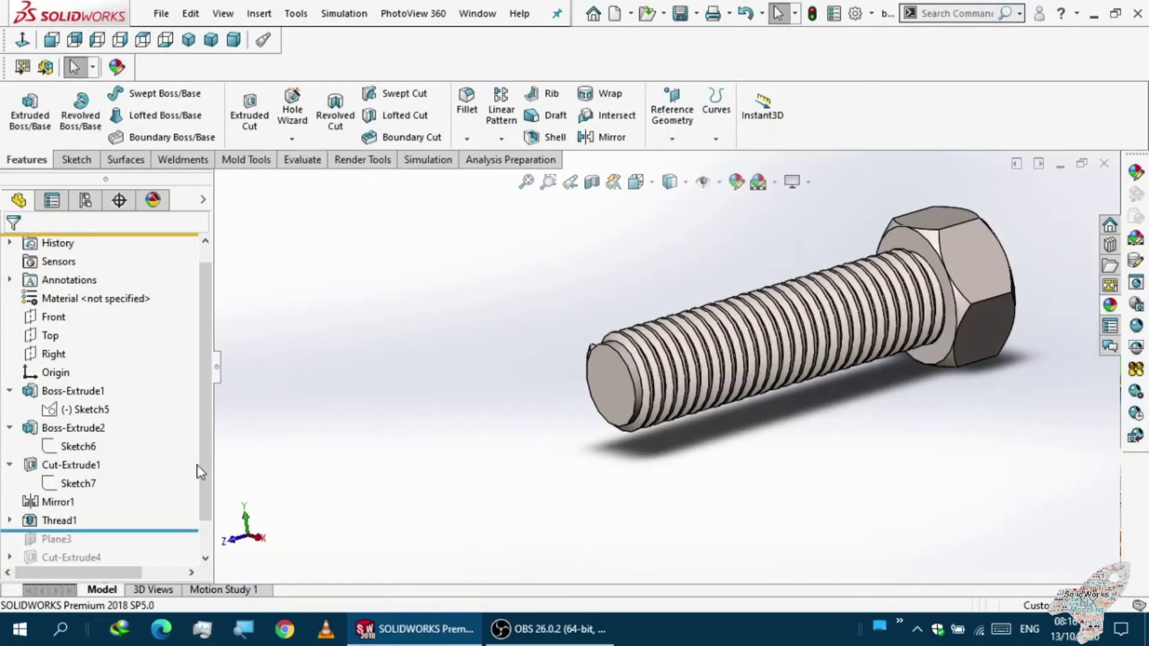
{"action": "left_click_drag", "start_coordinate": [210, 471], "coordinate": [207, 495]}
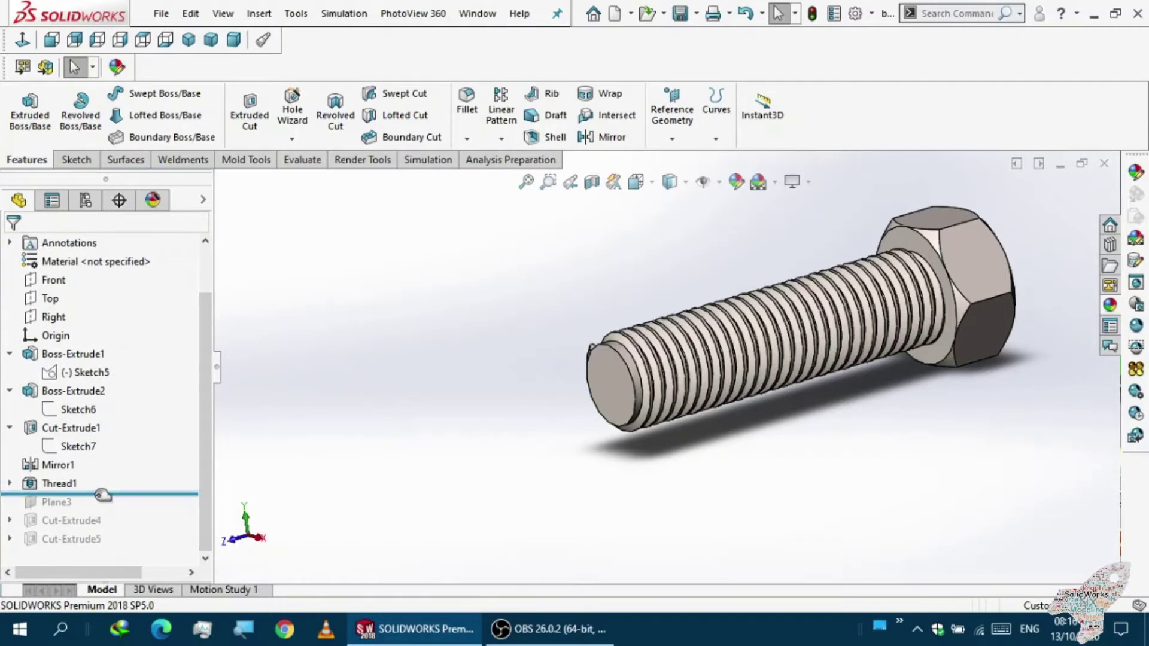
- Roll the feature history forward to just after Cut-Extrude4 and bring the reference plane Plane3 into view
{"action": "left_click_drag", "start_coordinate": [97, 494], "coordinate": [102, 532]}
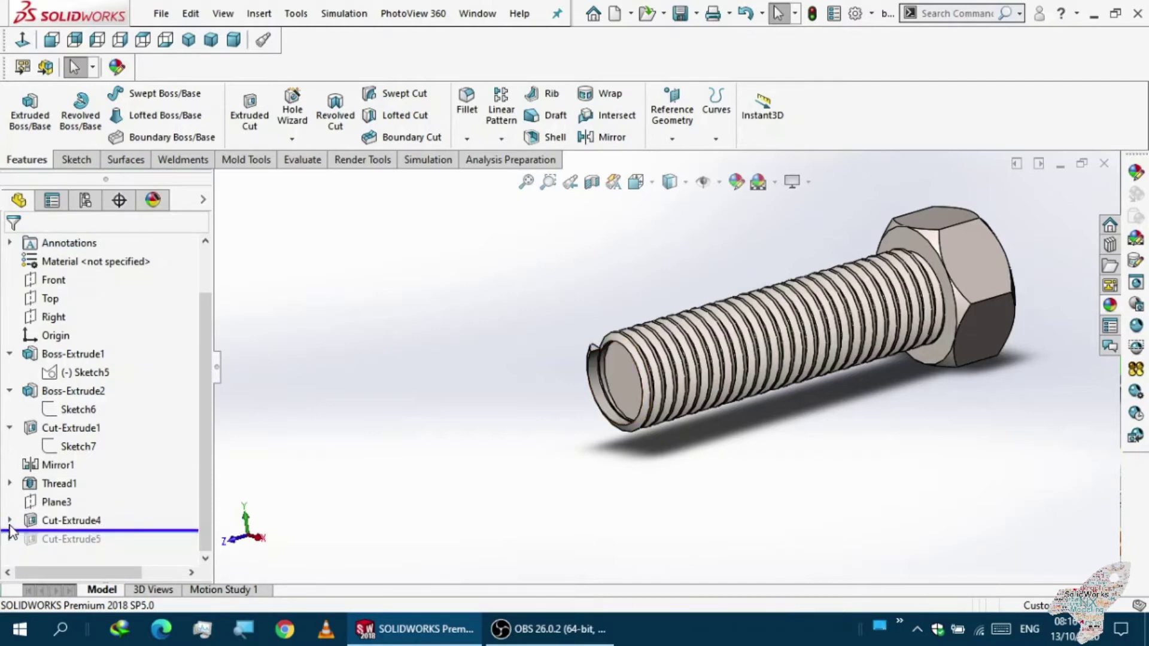
{"action": "left_click", "coordinate": [38, 509]}
{"action": "left_click", "coordinate": [128, 484]}
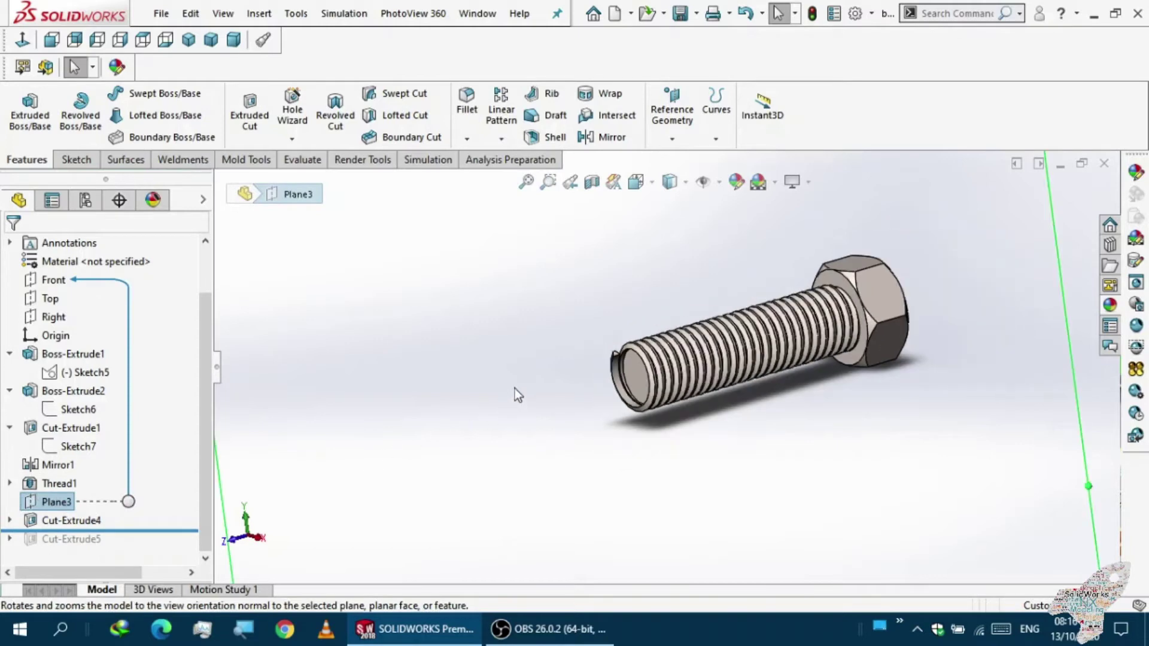
- Highlight Cut-Extrude4 and examine the faces it trims at the shank's free end
{"action": "left_click", "coordinate": [33, 521]}
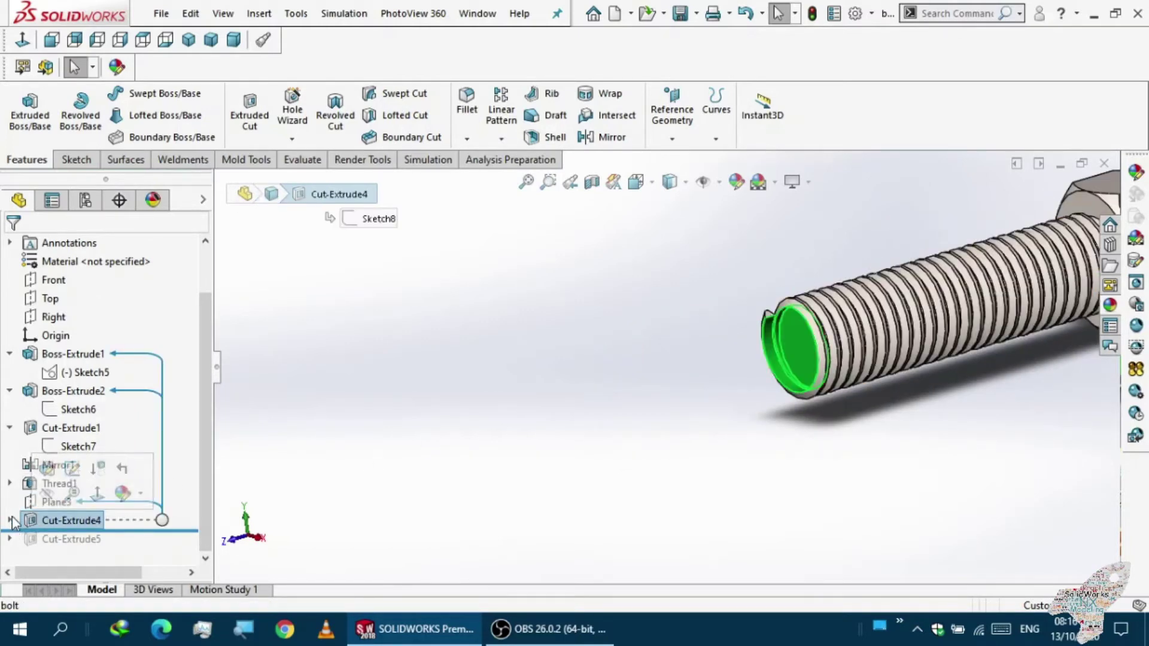
{"action": "scroll", "coordinate": [796, 365], "scroll_direction": "up", "scroll_amount": 3}
{"action": "scroll", "coordinate": [778, 372], "scroll_direction": "down", "scroll_amount": 6}
{"action": "mouse_move", "coordinate": [704, 376]}
{"action": "middle_mouse_down"}
{"action": "mouse_move", "coordinate": [676, 377]}
{"action": "mouse_move", "coordinate": [691, 367]}
{"action": "middle_mouse_up"}
{"action": "scroll", "coordinate": [691, 367], "scroll_direction": "up", "scroll_amount": 2}
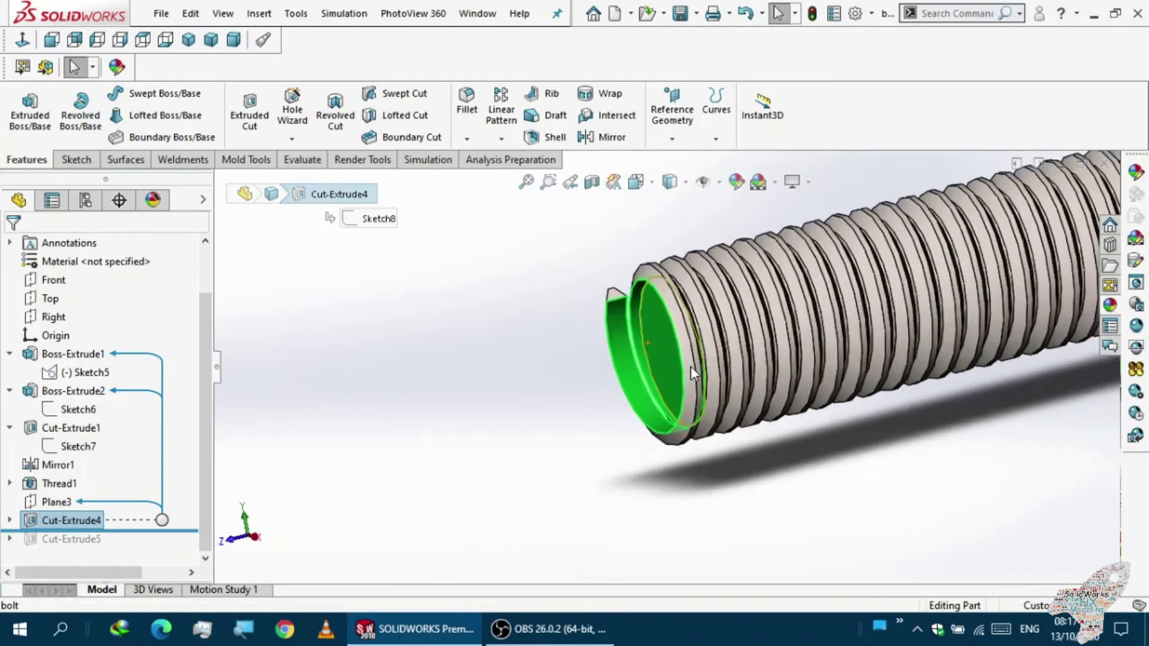
{"action": "scroll", "coordinate": [690, 366], "scroll_direction": "down", "scroll_amount": 1}
{"action": "scroll", "coordinate": [544, 361], "scroll_direction": "up", "scroll_amount": 1}
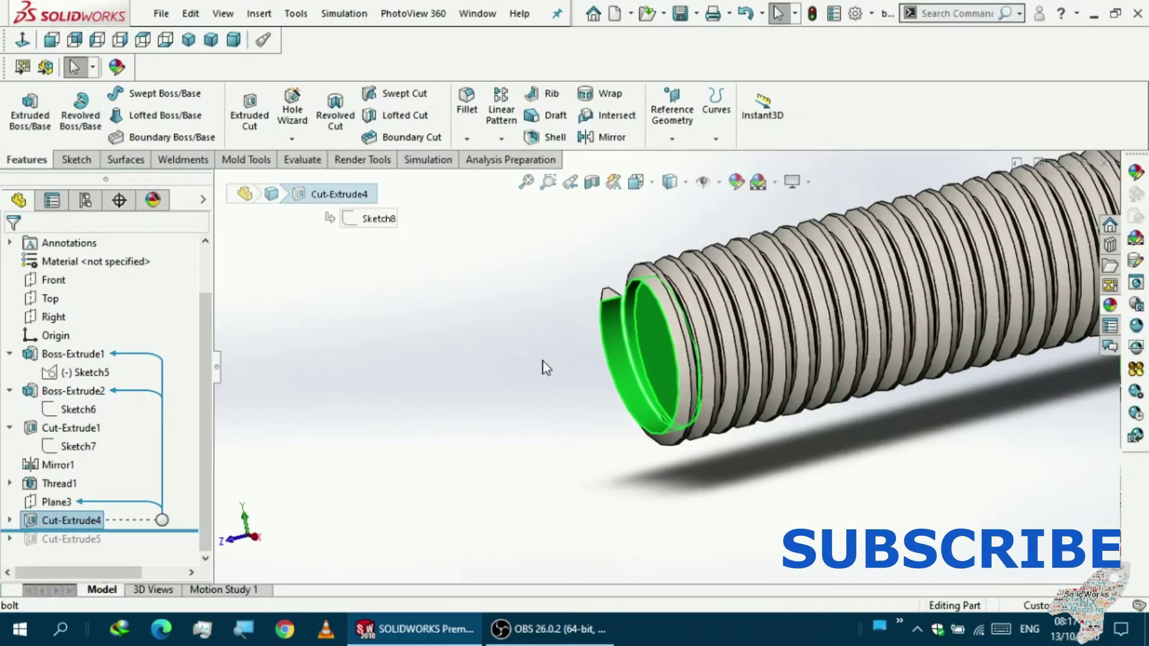
{"action": "scroll", "coordinate": [544, 362], "scroll_direction": "up", "scroll_amount": 4}
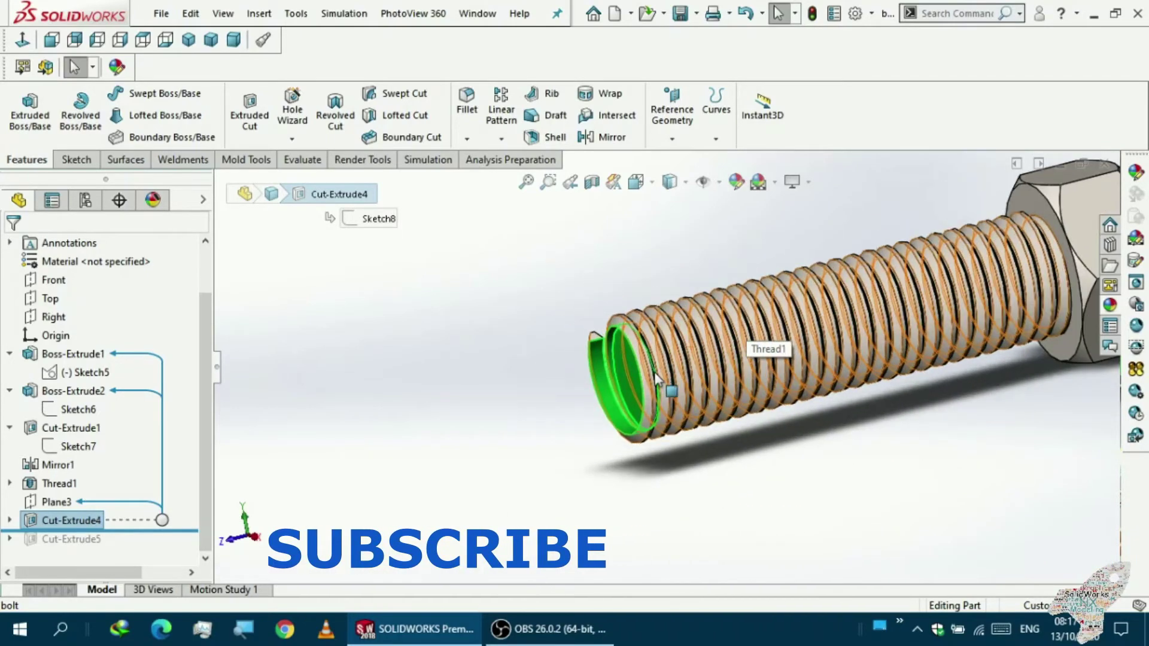
{"action": "scroll", "coordinate": [652, 377], "scroll_direction": "down", "scroll_amount": 3}
{"action": "scroll", "coordinate": [653, 383], "scroll_direction": "up", "scroll_amount": 1}
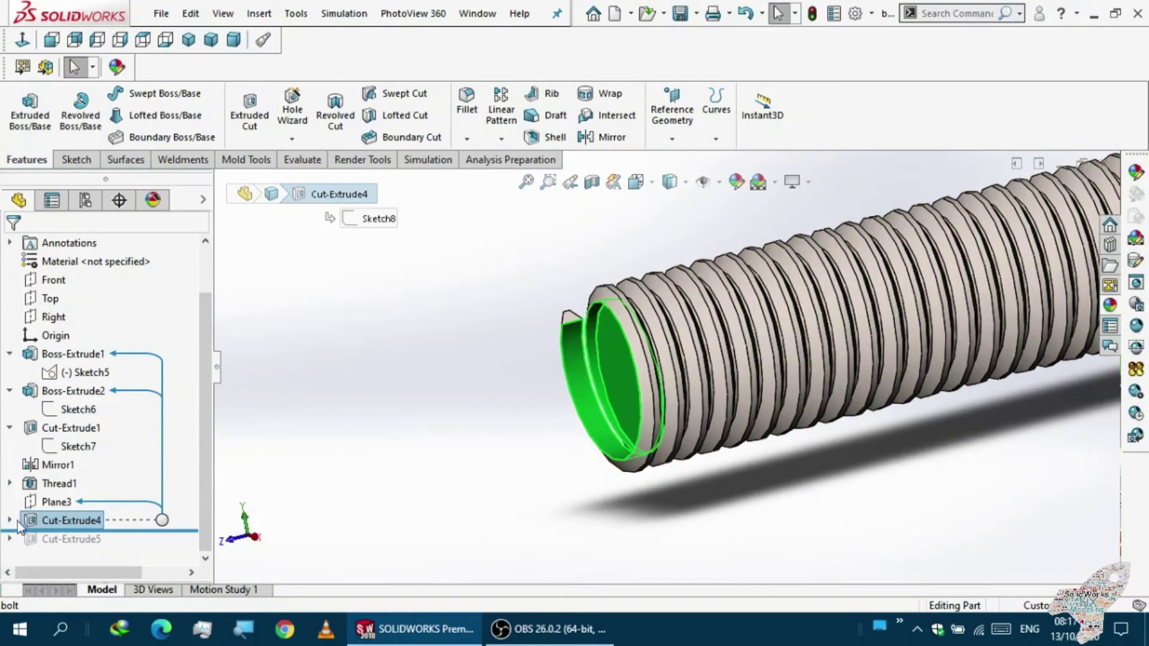
- Open Sketch8 under Cut-Extrude4 for editing and examine its circle against the threaded shank end
{"action": "left_click", "coordinate": [8, 521]}
{"action": "left_click", "coordinate": [47, 538]}
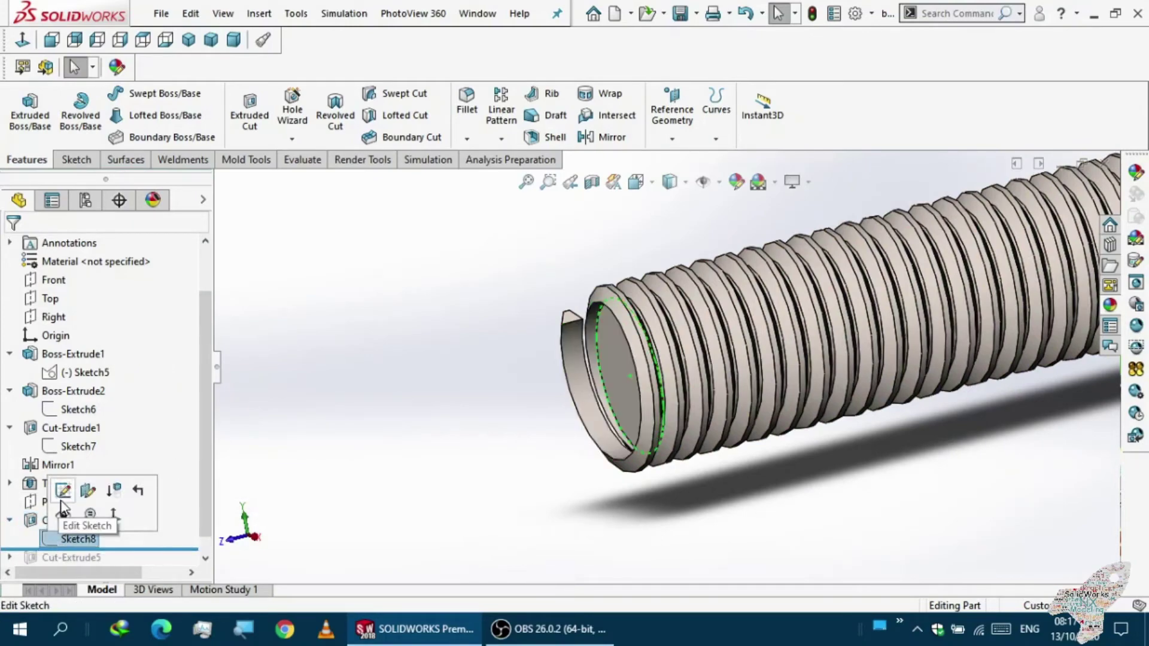
{"action": "left_click", "coordinate": [77, 490]}
{"action": "middle_click_drag", "start_coordinate": [624, 401], "coordinate": [403, 465]}
{"action": "scroll", "coordinate": [508, 511], "scroll_direction": "down", "scroll_amount": 2}
{"action": "scroll", "coordinate": [497, 491], "scroll_direction": "up", "scroll_amount": 5}
{"action": "scroll", "coordinate": [528, 364], "scroll_direction": "down", "scroll_amount": 4}
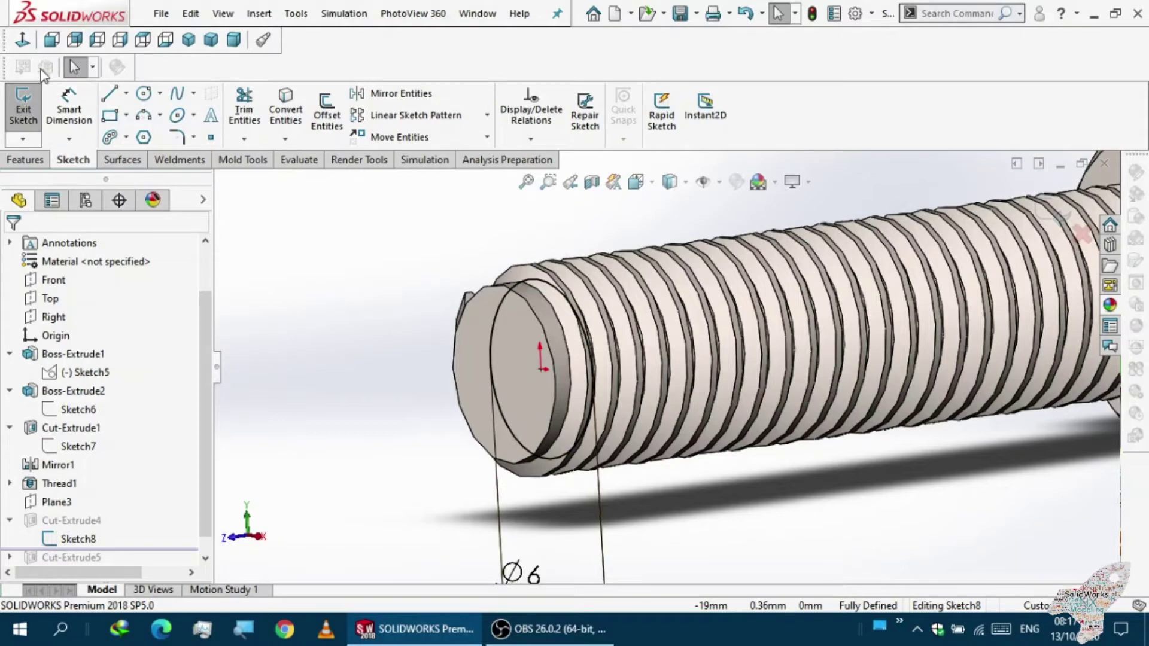
- View Sketch8 square-on, reposition its diameter dimension below the bolt outline, and exit the sketch
{"action": "left_click", "coordinate": [27, 43]}
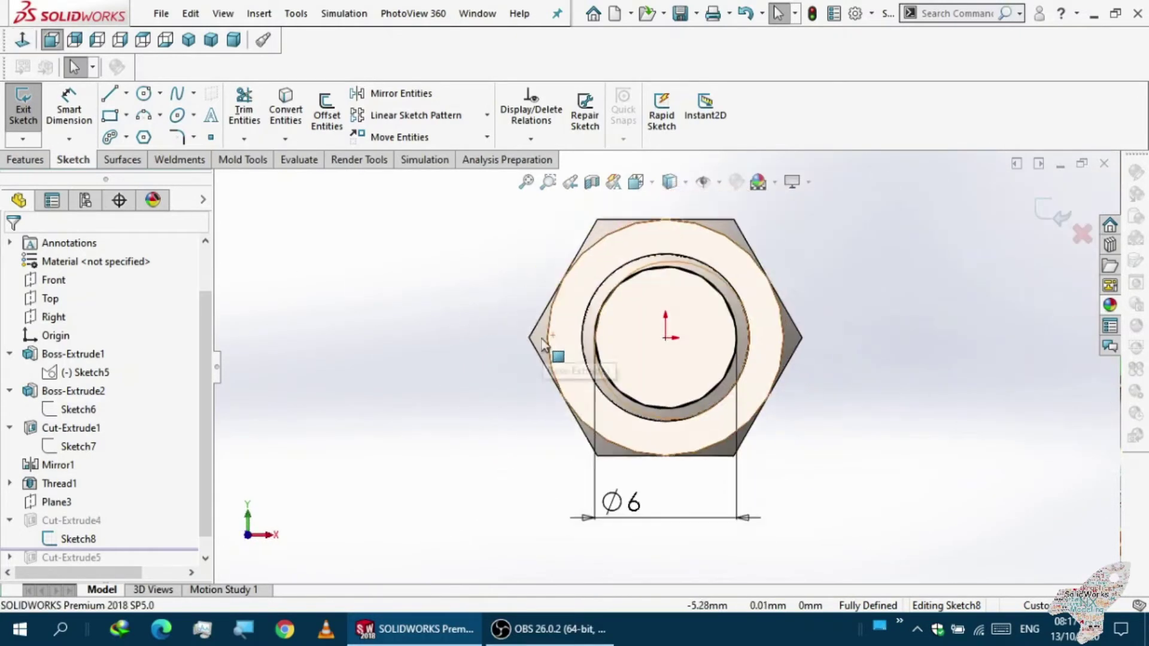
{"action": "scroll", "coordinate": [670, 393], "scroll_direction": "down", "scroll_amount": 3}
{"action": "left_click_drag", "start_coordinate": [594, 549], "coordinate": [616, 517]}
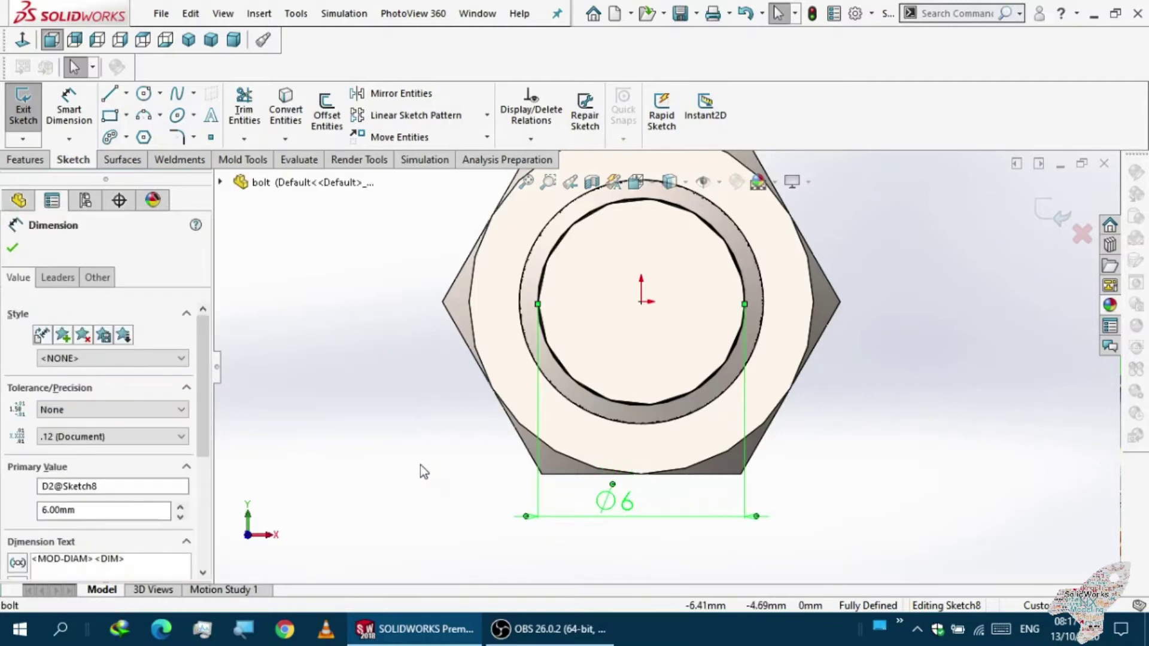
{"action": "key", "text": "f"}
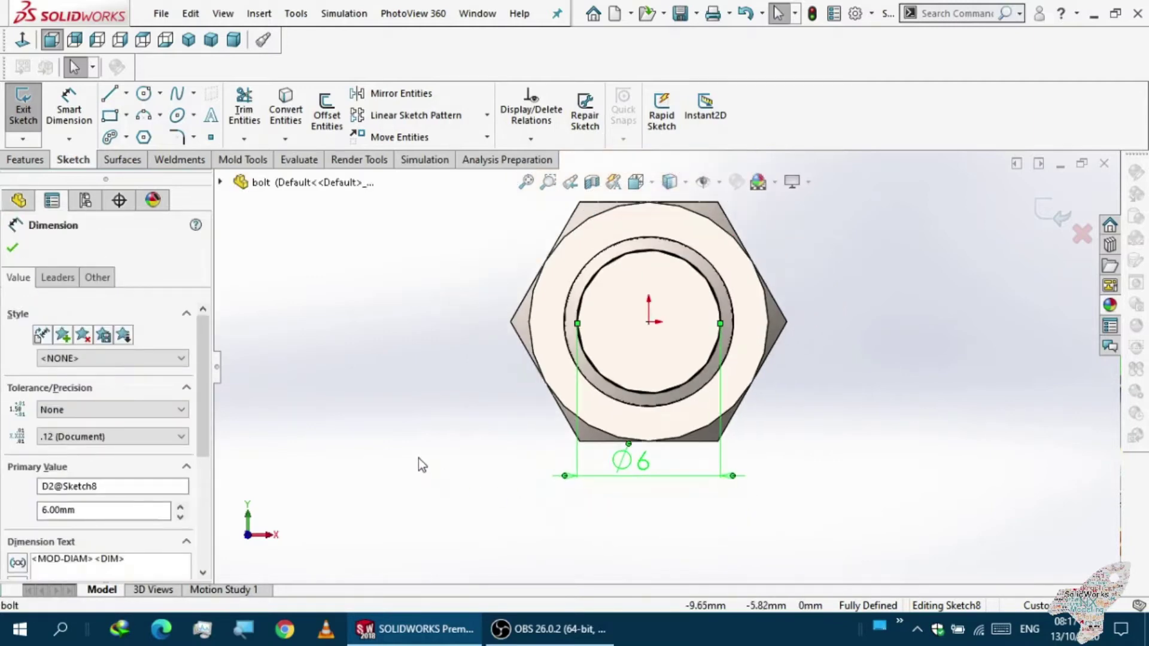
{"action": "left_click", "coordinate": [18, 109]}
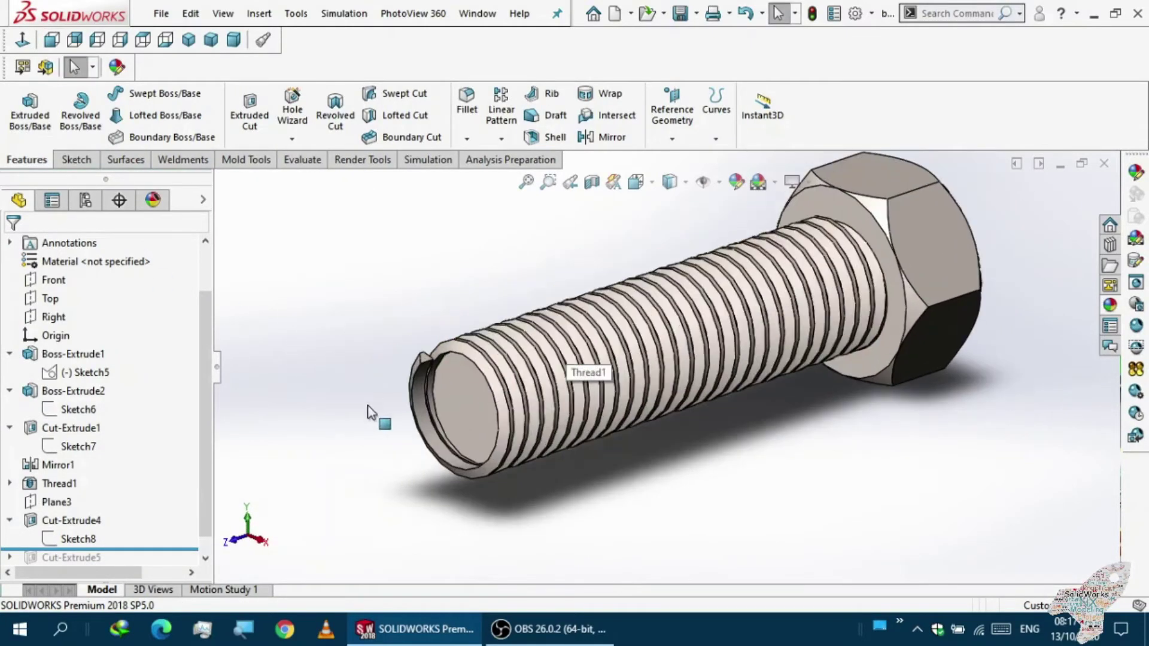
- Open the definition of Cut-Extrude4, review its blind depth and direction against the preview, and accept it unchanged
{"action": "scroll", "coordinate": [374, 412], "scroll_direction": "down", "scroll_amount": 3}
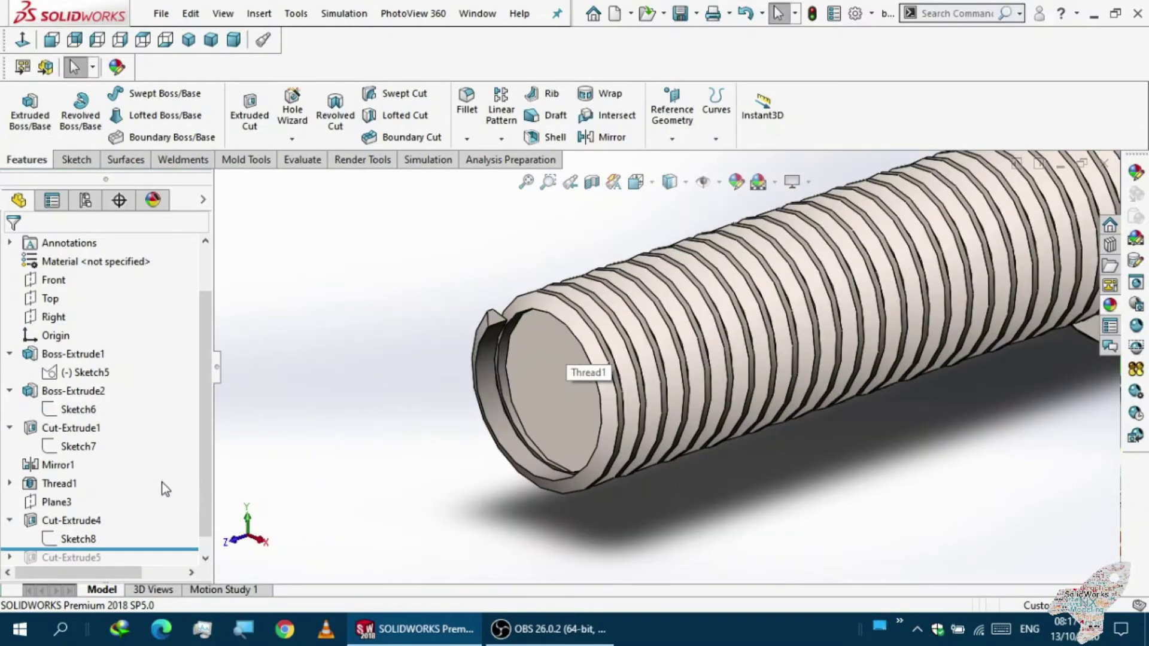
{"action": "left_click", "coordinate": [49, 527]}
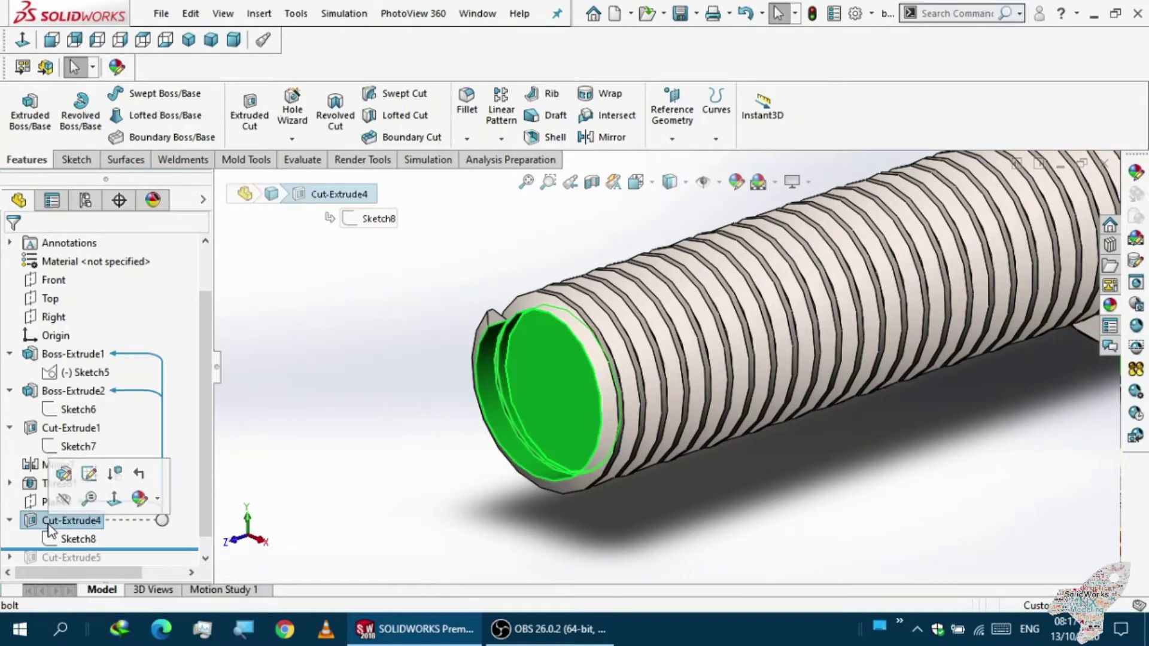
{"action": "left_click", "coordinate": [64, 475]}
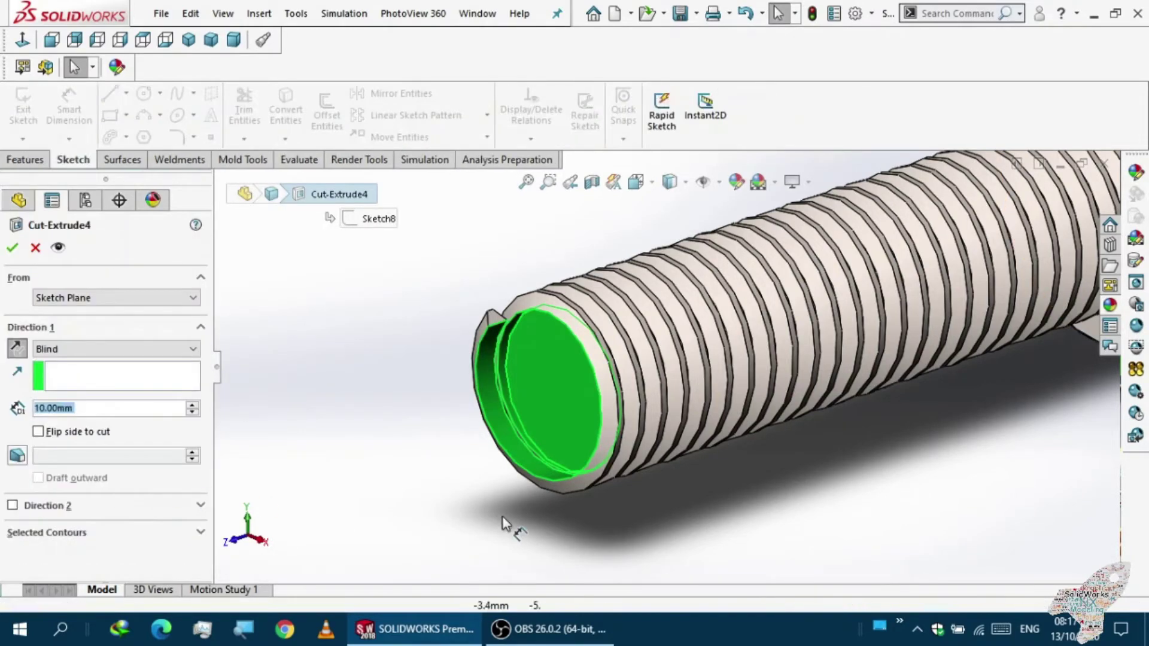
{"action": "middle_click_drag", "start_coordinate": [479, 517], "coordinate": [436, 483]}
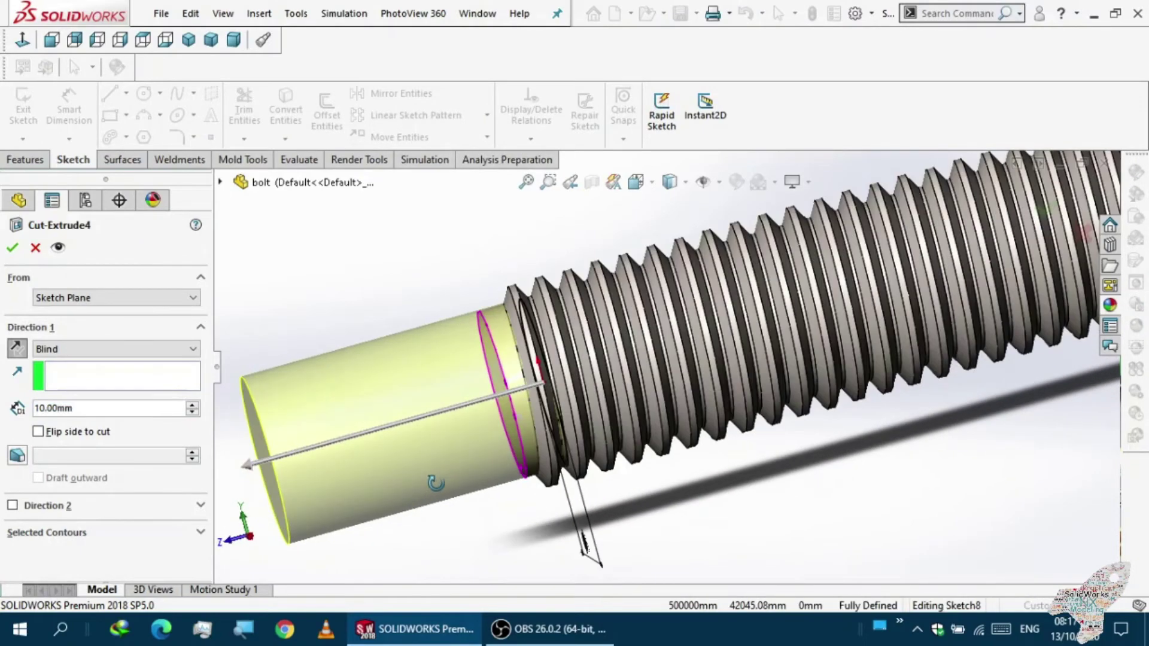
{"action": "scroll", "coordinate": [509, 485], "scroll_direction": "up", "scroll_amount": 2}
{"action": "scroll", "coordinate": [539, 457], "scroll_direction": "up", "scroll_amount": 2}
{"action": "scroll", "coordinate": [548, 378], "scroll_direction": "down", "scroll_amount": 3}
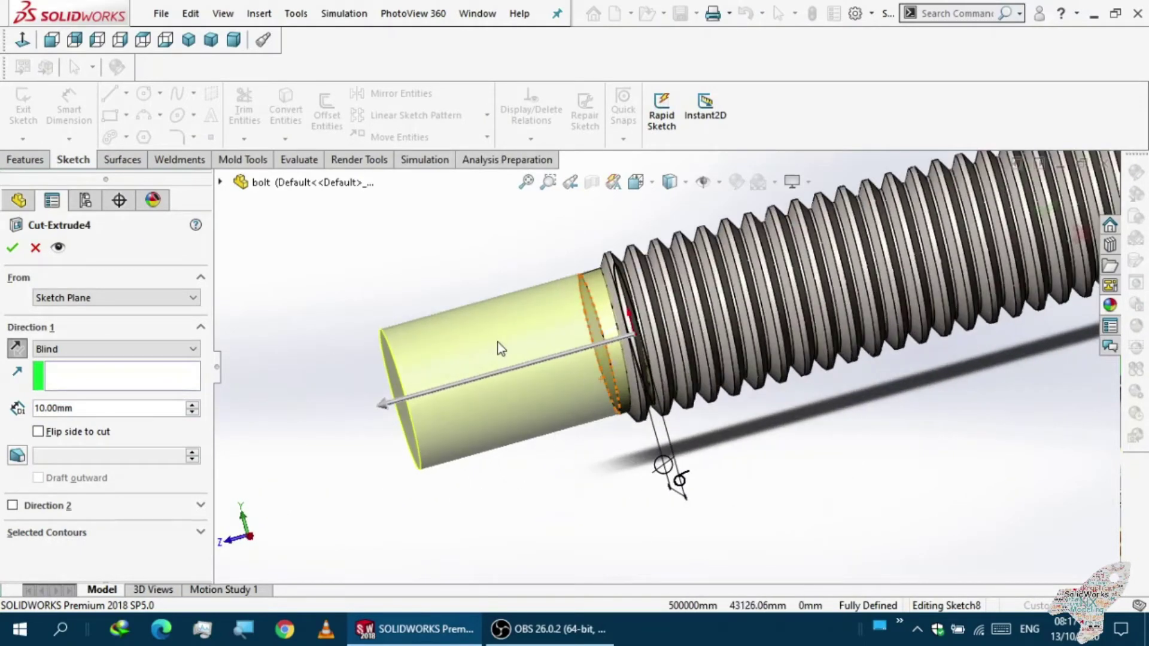
{"action": "left_click", "coordinate": [12, 249]}
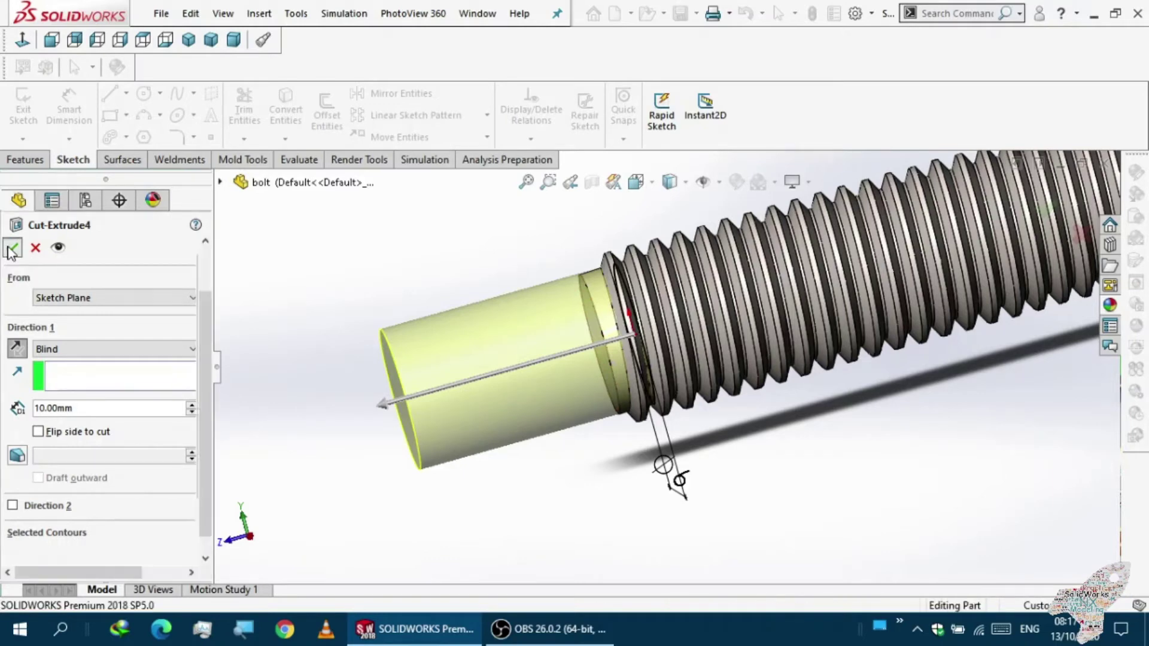
- Narrow the feature tree and roll the history forward past Cut-Extrude5
{"action": "left_click_drag", "start_coordinate": [214, 414], "coordinate": [193, 450]}
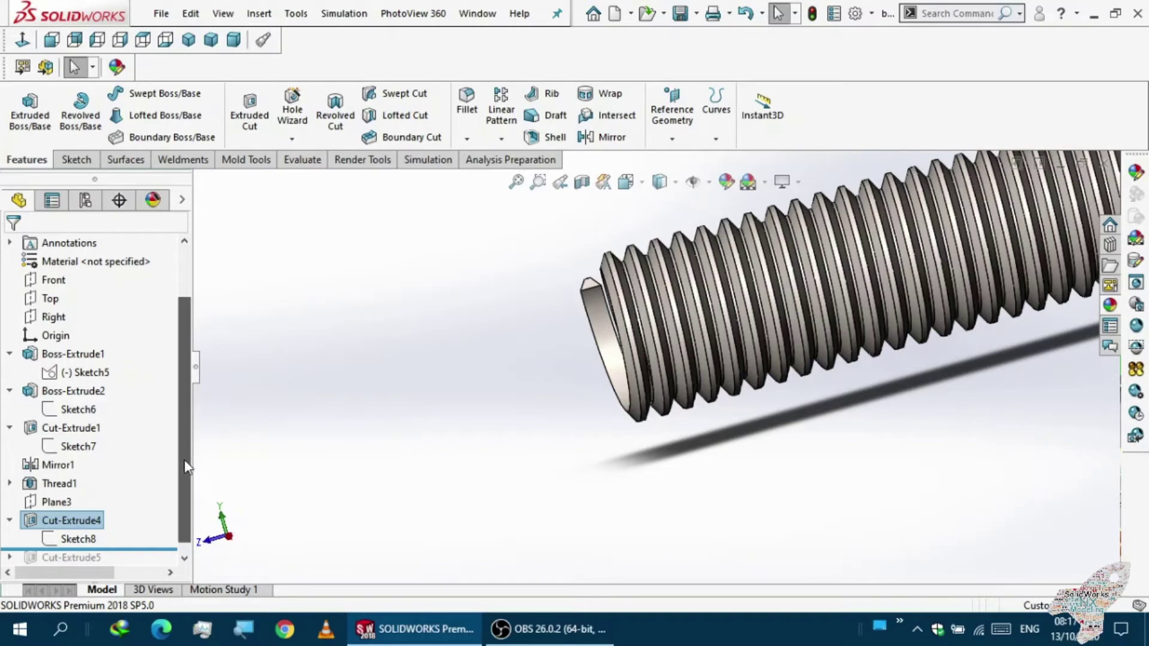
{"action": "scroll", "coordinate": [188, 462], "scroll_direction": "down", "scroll_amount": 1}
{"action": "left_click_drag", "start_coordinate": [76, 530], "coordinate": [73, 544]}
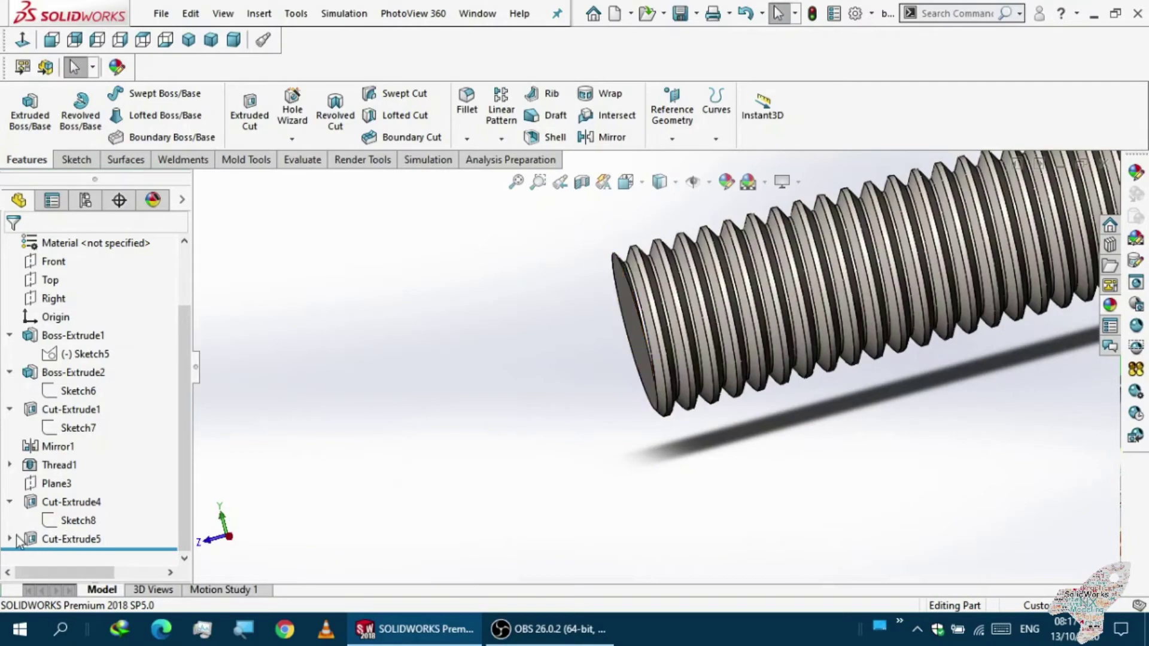
- Open Sketch10 under Cut-Extrude5, move its 10 mm and 5 mm diameter dimensions clear of the bolt outline, and exit the sketch
{"action": "left_click", "coordinate": [10, 539]}
{"action": "left_click", "coordinate": [75, 539]}
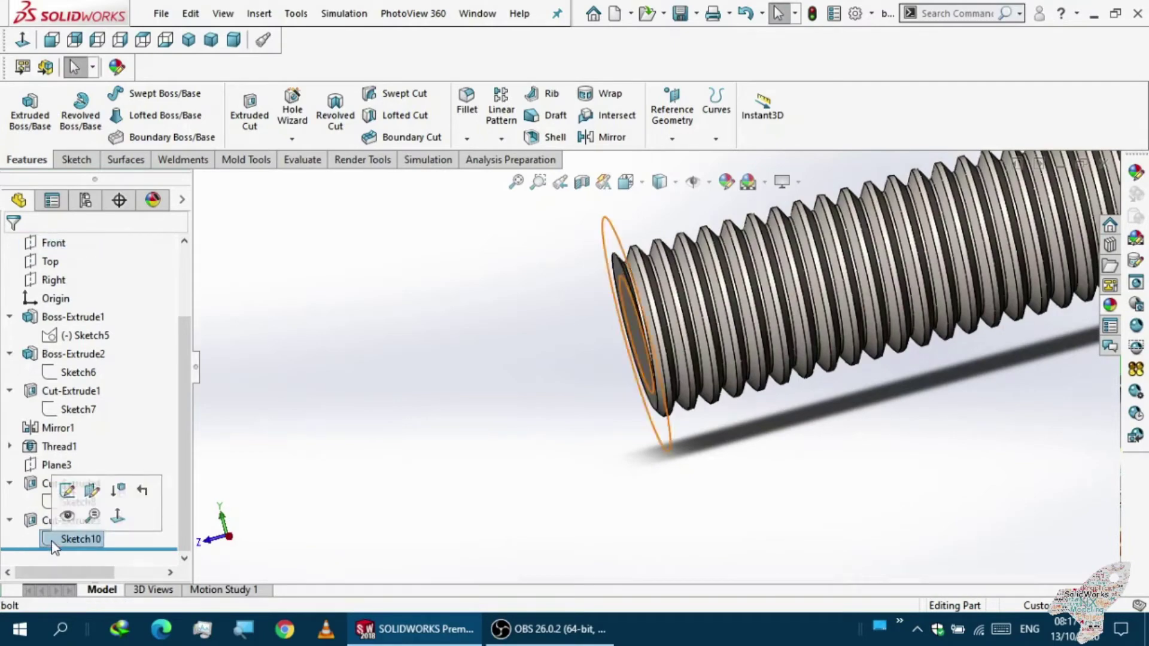
{"action": "left_click", "coordinate": [74, 490]}
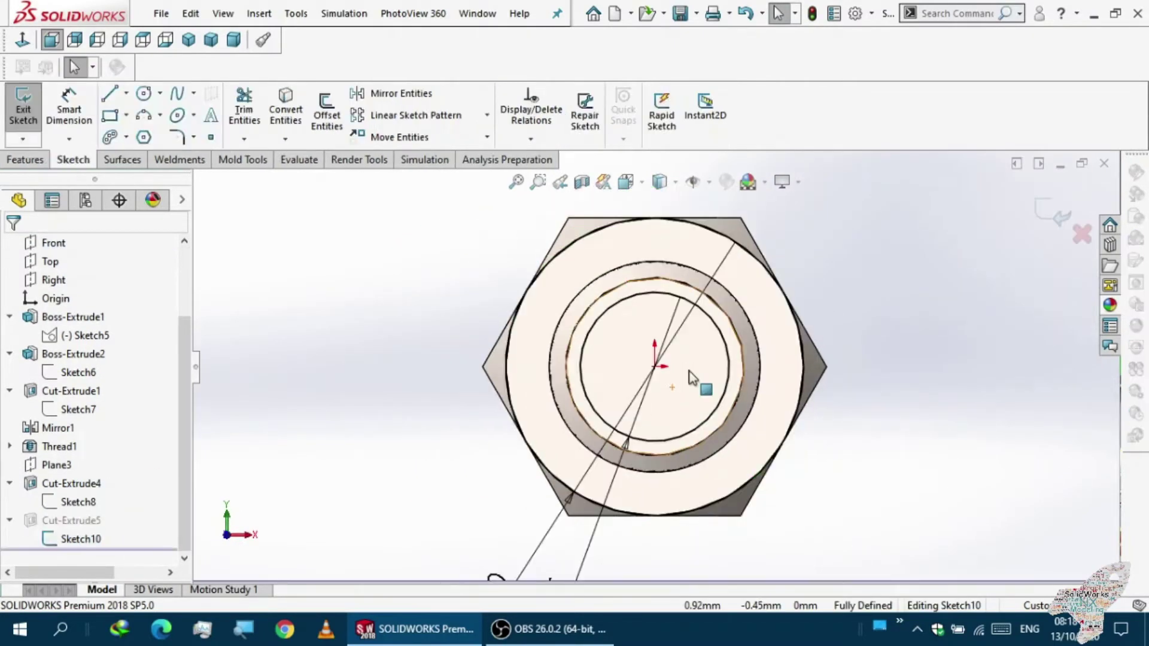
{"action": "left_click_drag", "start_coordinate": [572, 472], "coordinate": [571, 326]}
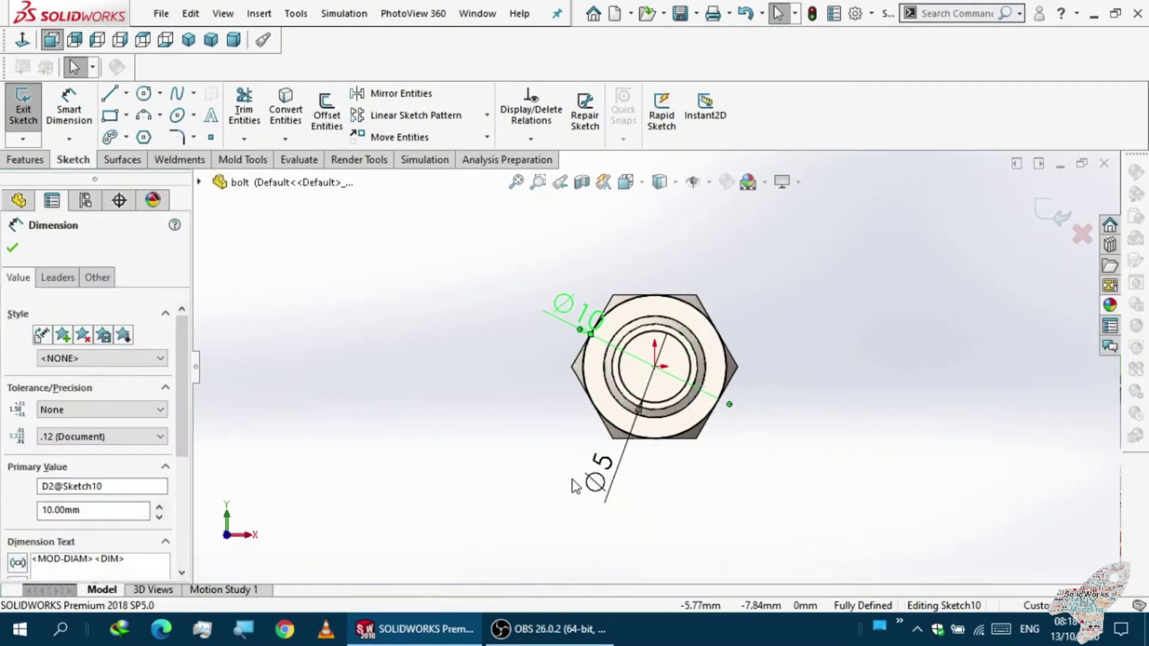
{"action": "left_click_drag", "start_coordinate": [593, 483], "coordinate": [763, 311]}
{"action": "scroll", "coordinate": [673, 358], "scroll_direction": "down", "scroll_amount": 2}
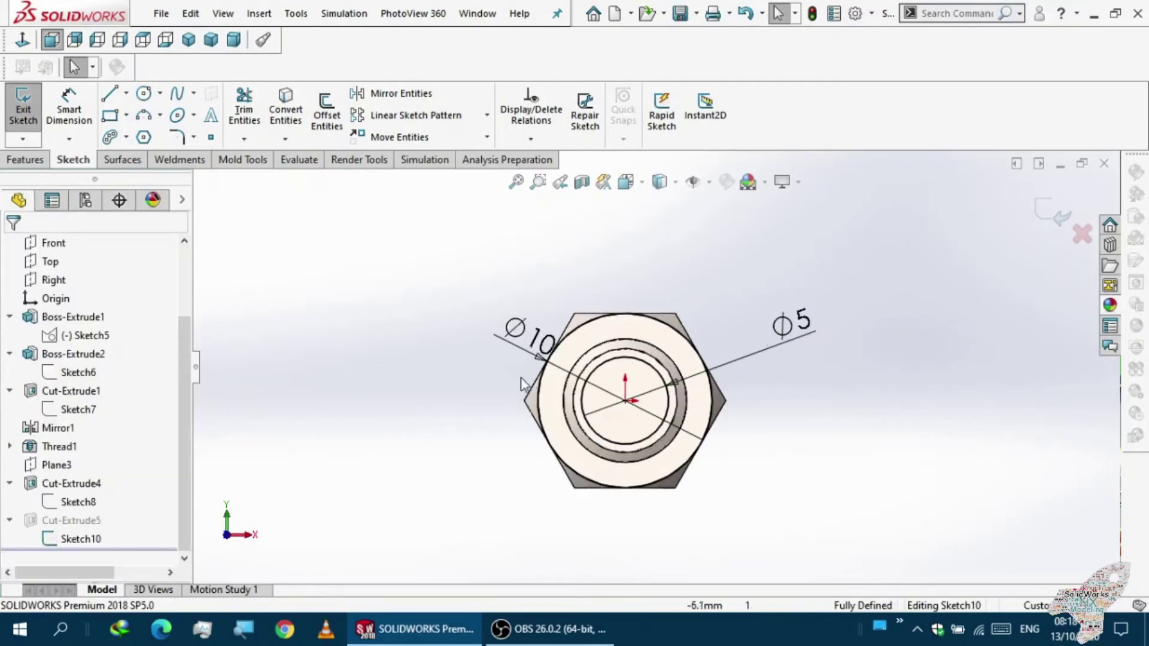
{"action": "scroll", "coordinate": [672, 338], "scroll_direction": "down", "scroll_amount": 3}
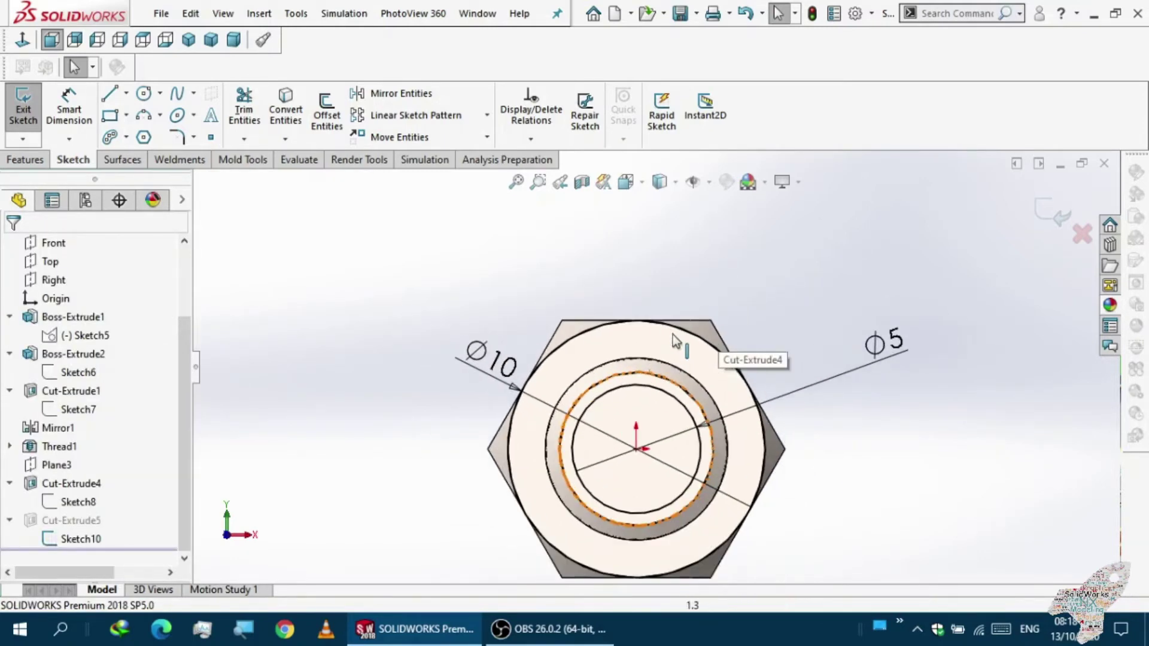
{"action": "middle_click_drag", "start_coordinate": [595, 373], "coordinate": [572, 357]}
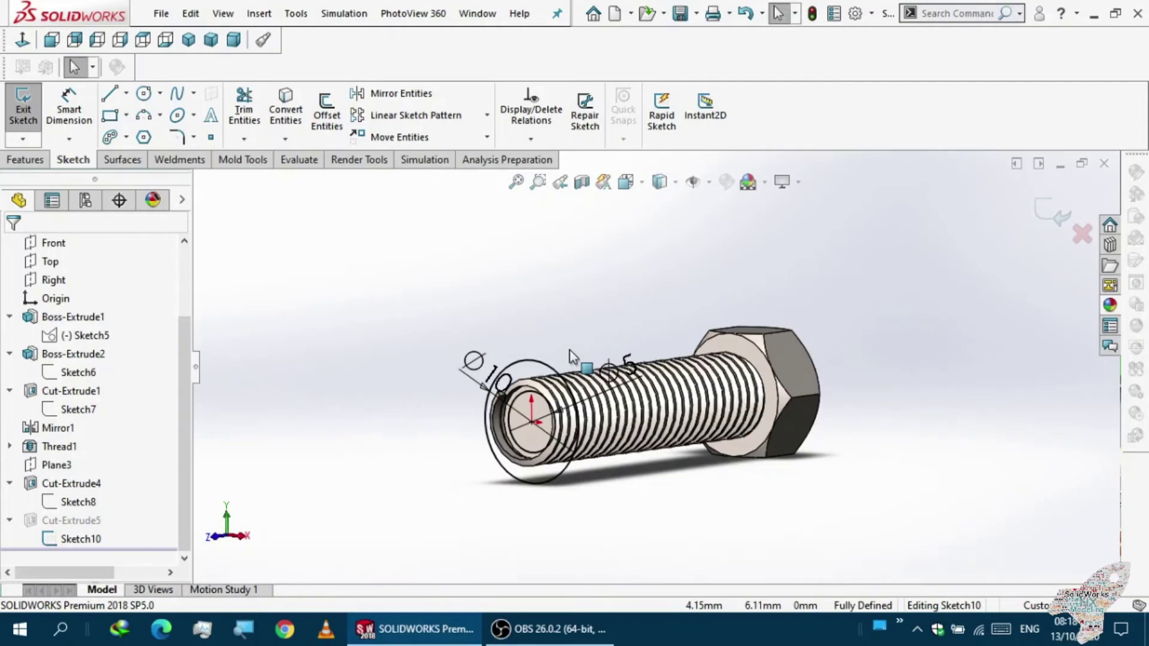
{"action": "left_click", "coordinate": [23, 108]}
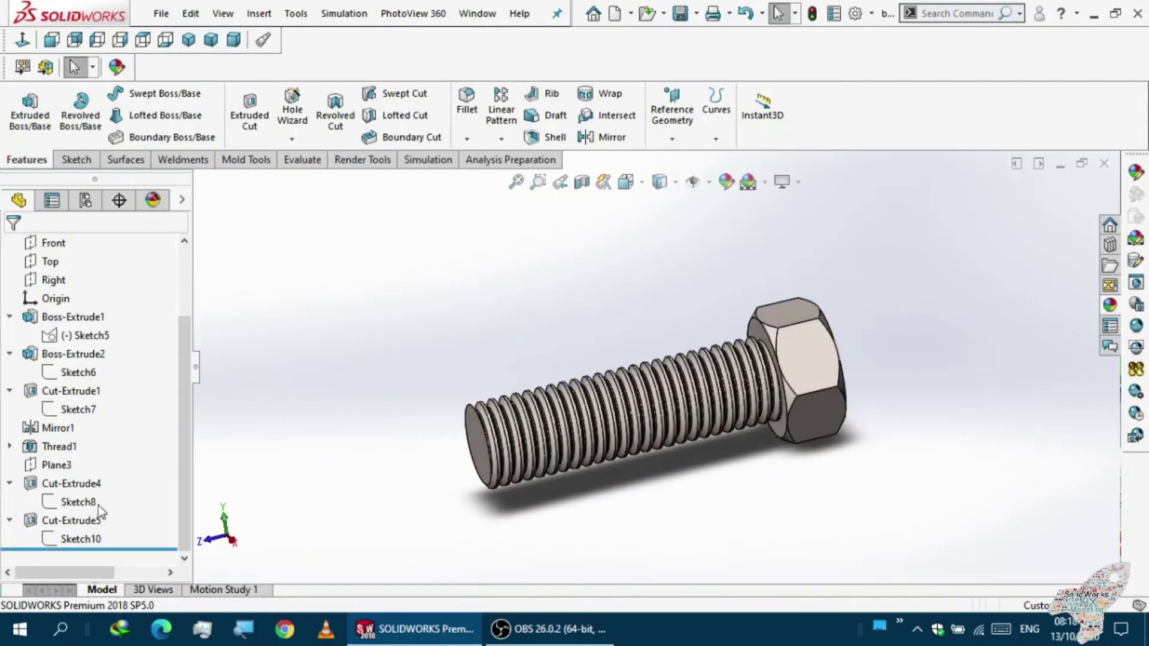
- Open the definition of Cut-Extrude5, review the ring-shaped blind cut in the preview, and accept it unchanged
{"action": "left_click", "coordinate": [76, 526]}
{"action": "left_click", "coordinate": [84, 470]}
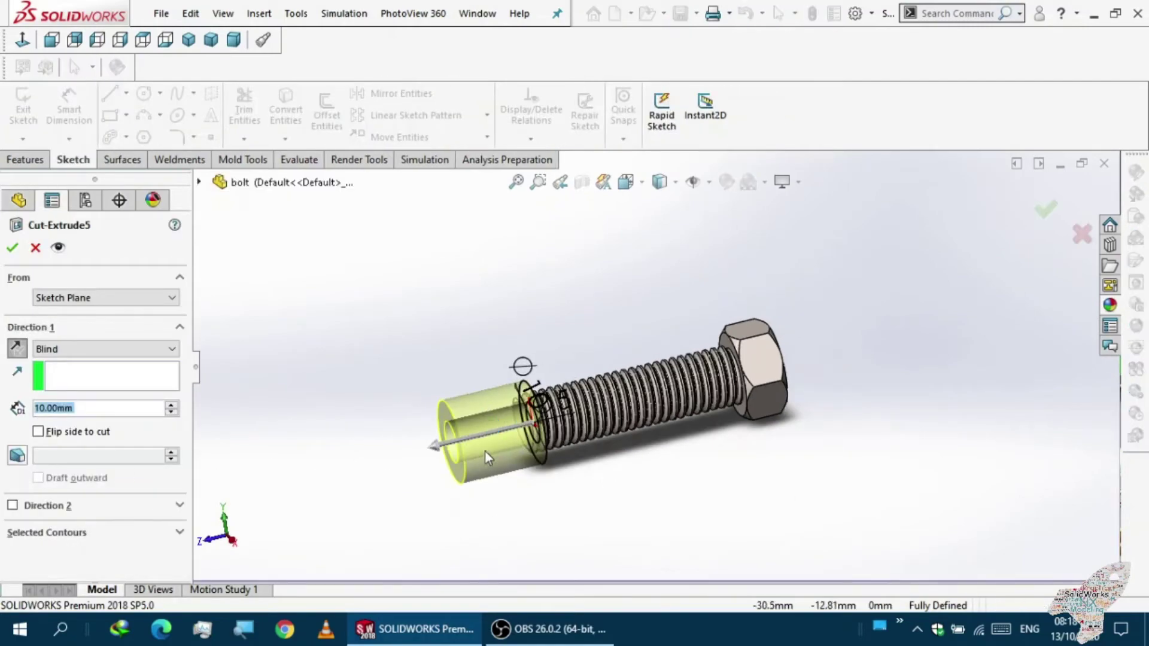
{"action": "scroll", "coordinate": [509, 451], "scroll_direction": "down", "scroll_amount": 5}
{"action": "middle_click_drag", "start_coordinate": [638, 428], "coordinate": [585, 403]}
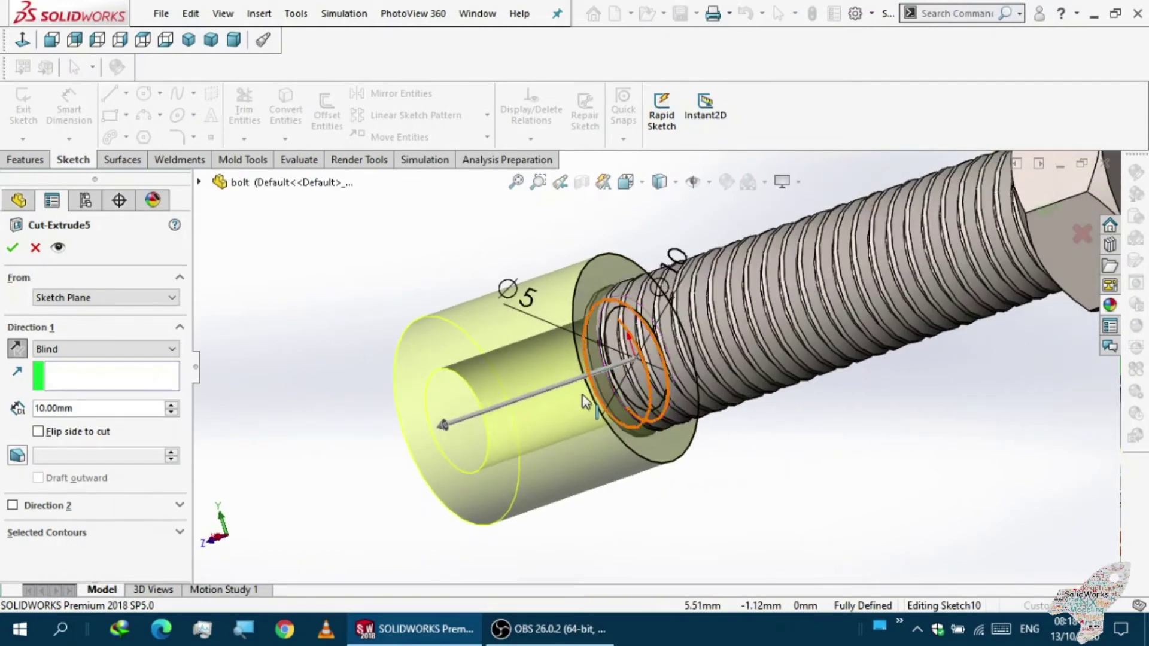
{"action": "left_click", "coordinate": [14, 247]}
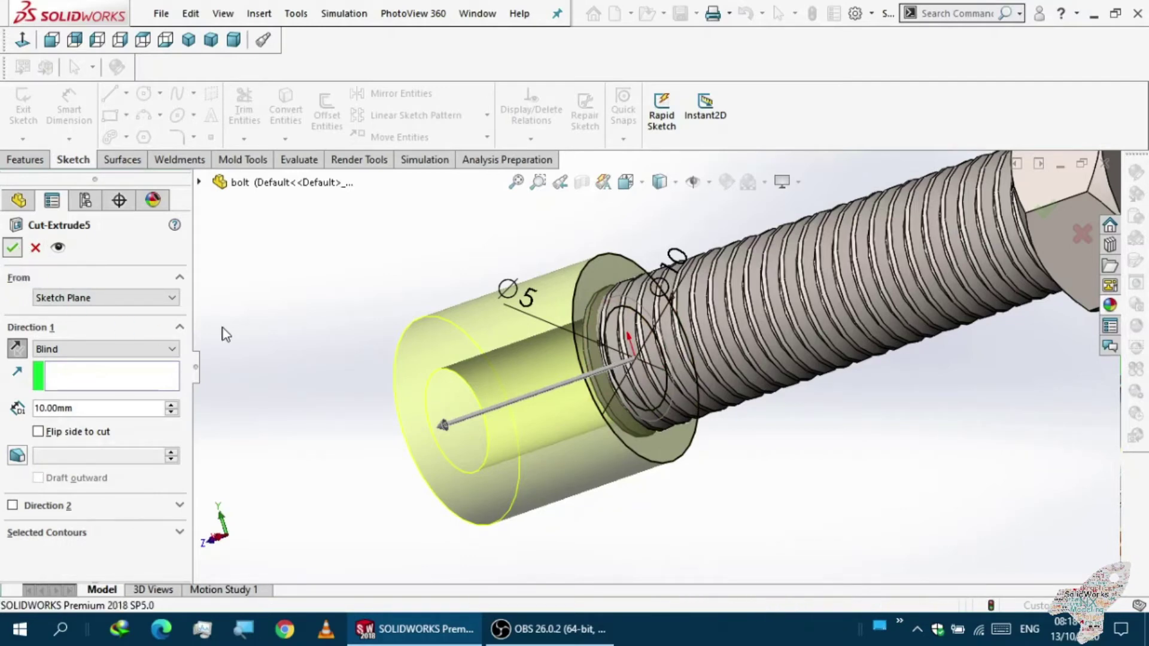
- Examine the finished bolt from several angles, checking the trimmed thread end, the shank and the hex head
{"action": "middle_click_drag", "start_coordinate": [416, 330], "coordinate": [357, 357]}
{"action": "scroll", "coordinate": [427, 363], "scroll_direction": "down", "scroll_amount": 2}
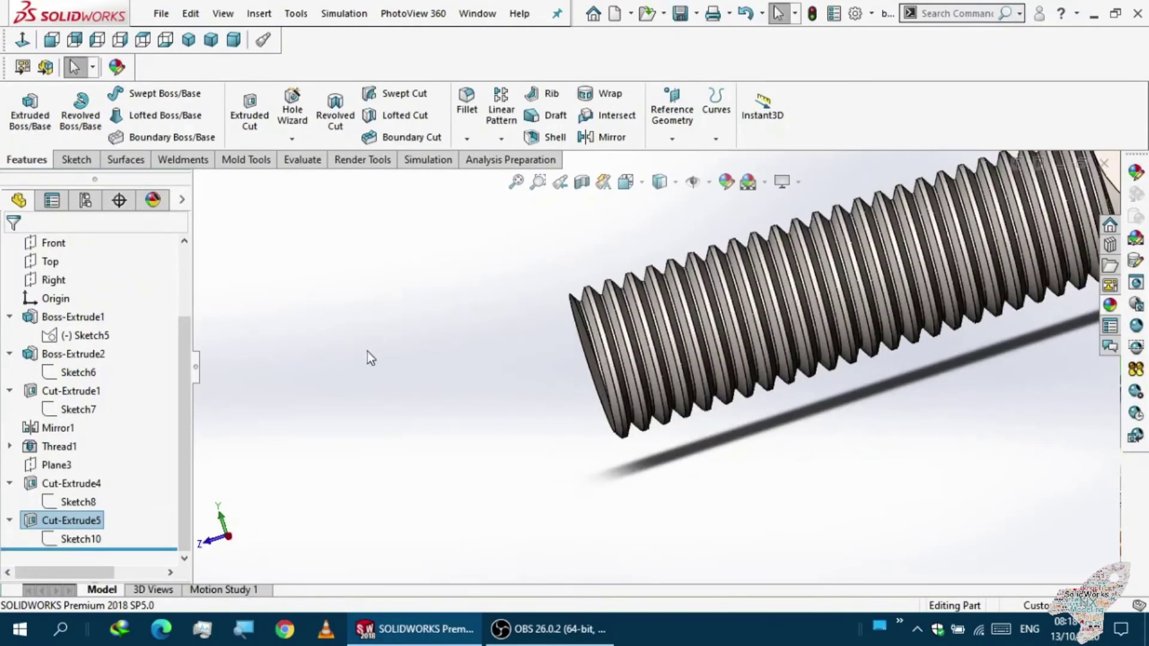
{"action": "scroll", "coordinate": [559, 383], "scroll_direction": "up", "scroll_amount": 4}
{"action": "scroll", "coordinate": [618, 339], "scroll_direction": "up", "scroll_amount": 3}
{"action": "scroll", "coordinate": [802, 258], "scroll_direction": "down", "scroll_amount": 4}
{"action": "middle_click_drag", "start_coordinate": [783, 325], "coordinate": [665, 453]}
{"action": "scroll", "coordinate": [664, 449], "scroll_direction": "up", "scroll_amount": 3}
{"action": "scroll", "coordinate": [594, 373], "scroll_direction": "down", "scroll_amount": 2}
{"action": "scroll", "coordinate": [645, 426], "scroll_direction": "up", "scroll_amount": 3}
{"action": "scroll", "coordinate": [663, 464], "scroll_direction": "down", "scroll_amount": 2}
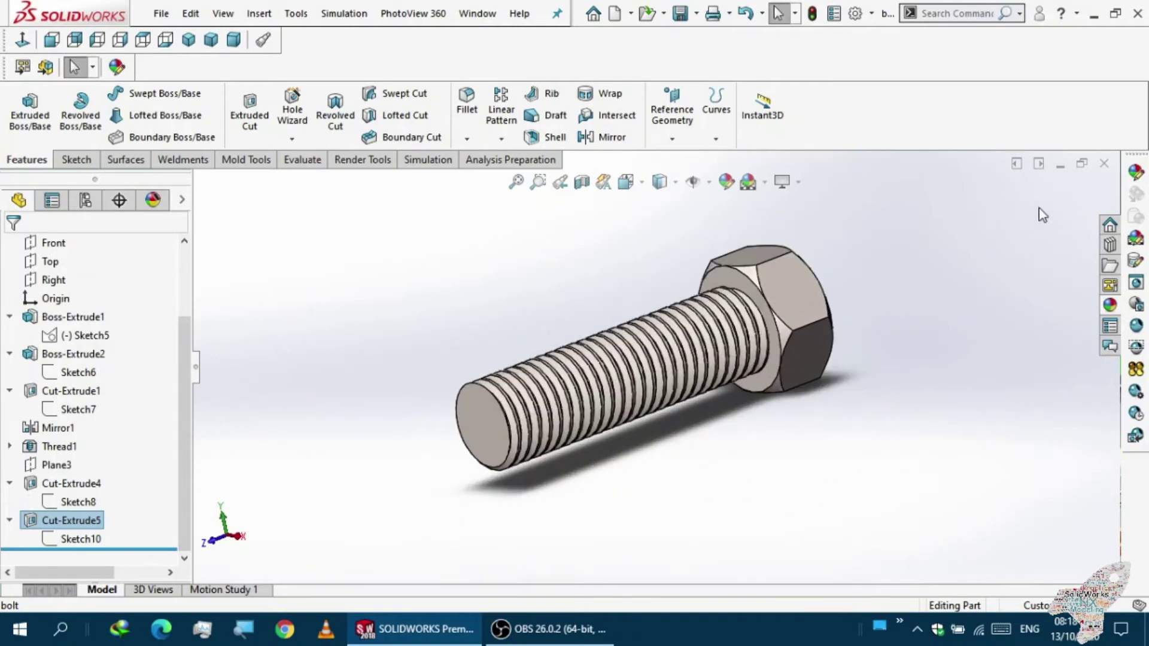
- Close the bolt part, saving its changes, and return to the nut and bolt assembly
{"action": "left_click", "coordinate": [1104, 163]}
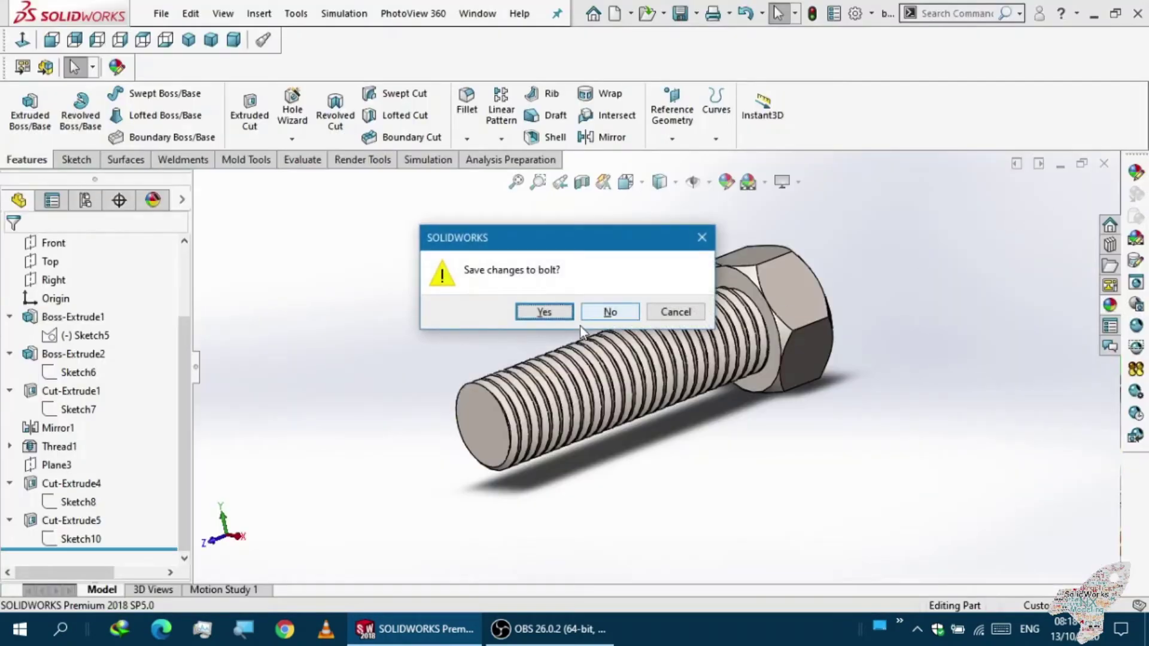
{"action": "left_click", "coordinate": [544, 313]}
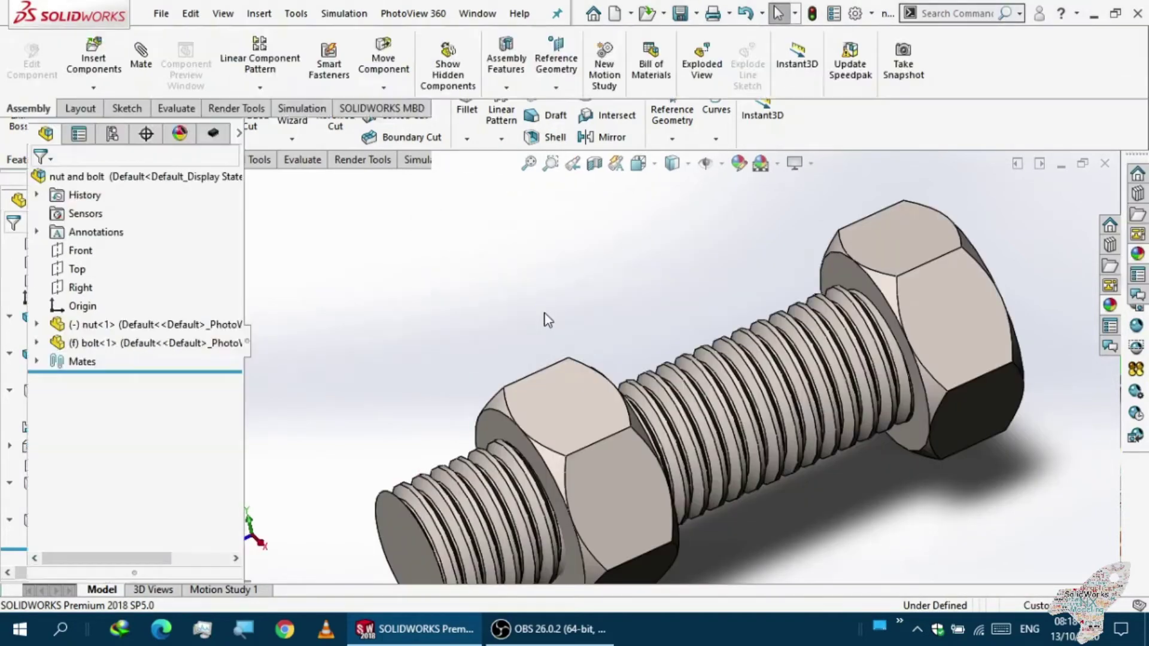
- Open the nut component from the nut and bolt assembly as a part in its own window
{"action": "scroll", "coordinate": [716, 377], "scroll_direction": "up", "scroll_amount": 3}
{"action": "scroll", "coordinate": [716, 377], "scroll_direction": "down", "scroll_amount": 5}
{"action": "mouse_move", "coordinate": [687, 394]}
{"action": "middle_mouse_down"}
{"action": "mouse_move", "coordinate": [590, 384]}
{"action": "mouse_move", "coordinate": [643, 381]}
{"action": "mouse_move", "coordinate": [705, 353]}
{"action": "mouse_move", "coordinate": [646, 358]}
{"action": "middle_mouse_up"}
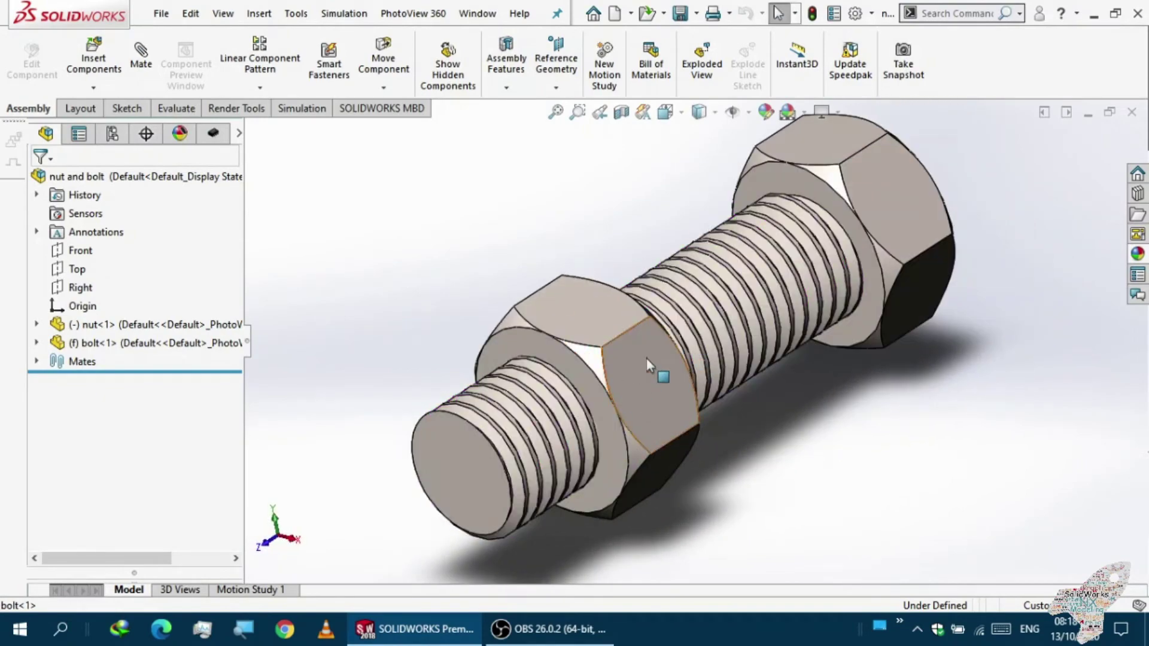
{"action": "left_click", "coordinate": [608, 380]}
{"action": "left_click", "coordinate": [601, 328]}
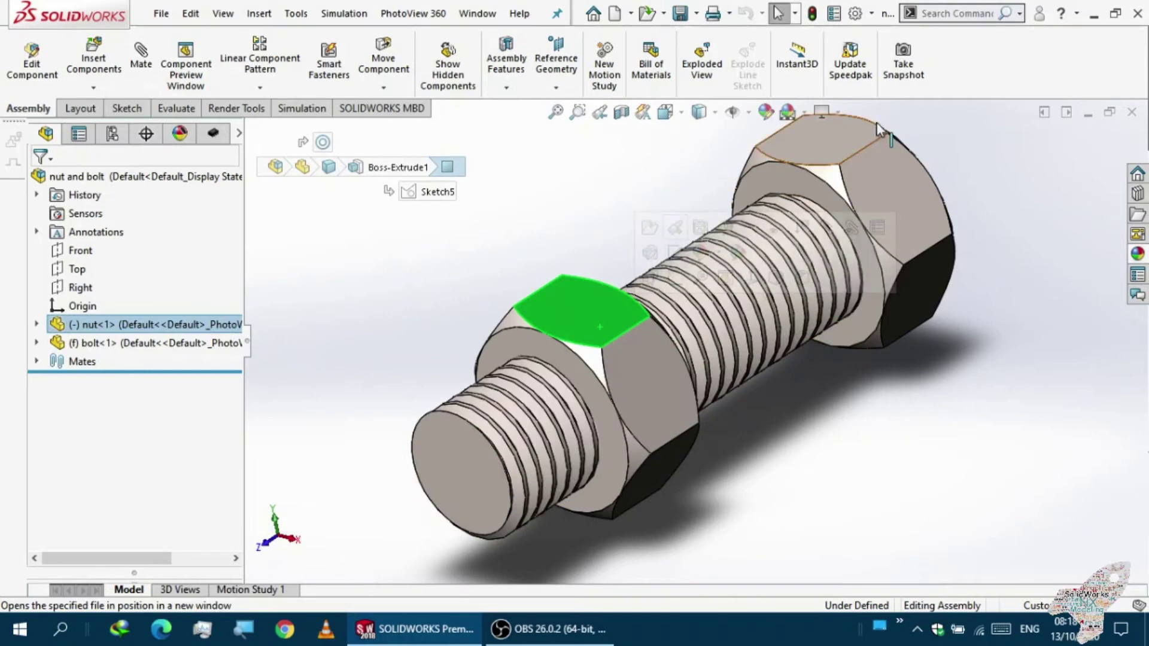
{"action": "left_click", "coordinate": [647, 228]}
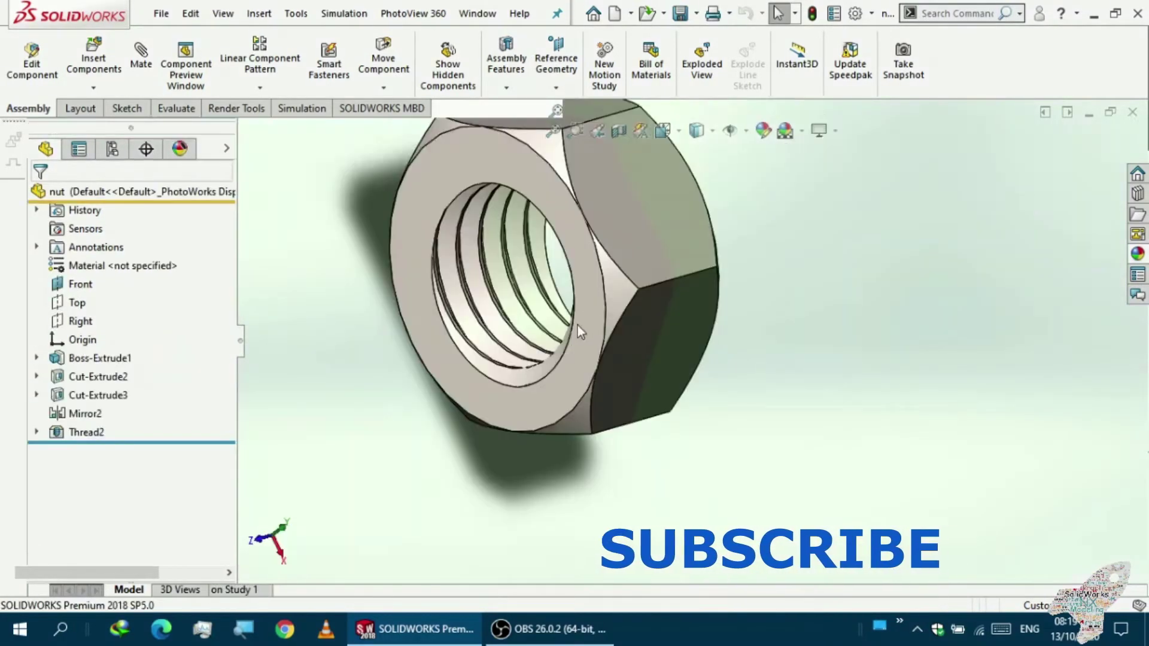
- Roll the nut's feature history back to just after Boss-Extrude1, leaving only the solid hexagonal body
{"action": "middle_click_drag", "start_coordinate": [526, 333], "coordinate": [513, 354]}
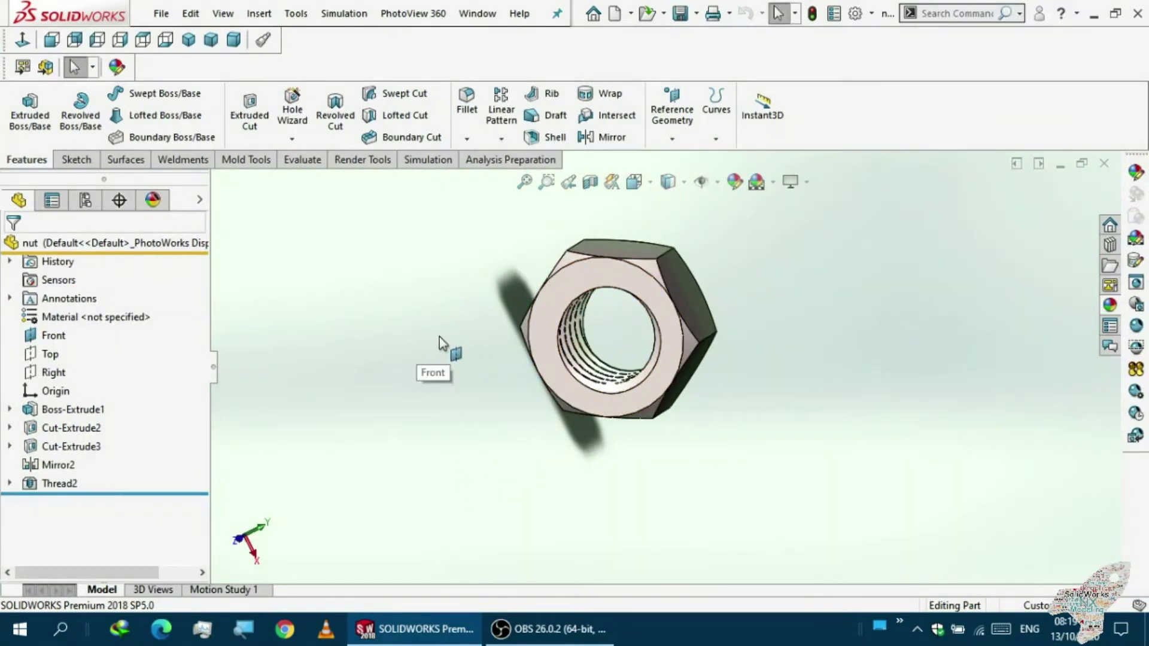
{"action": "scroll", "coordinate": [598, 336], "scroll_direction": "up", "scroll_amount": 3}
{"action": "scroll", "coordinate": [651, 341], "scroll_direction": "down", "scroll_amount": 6}
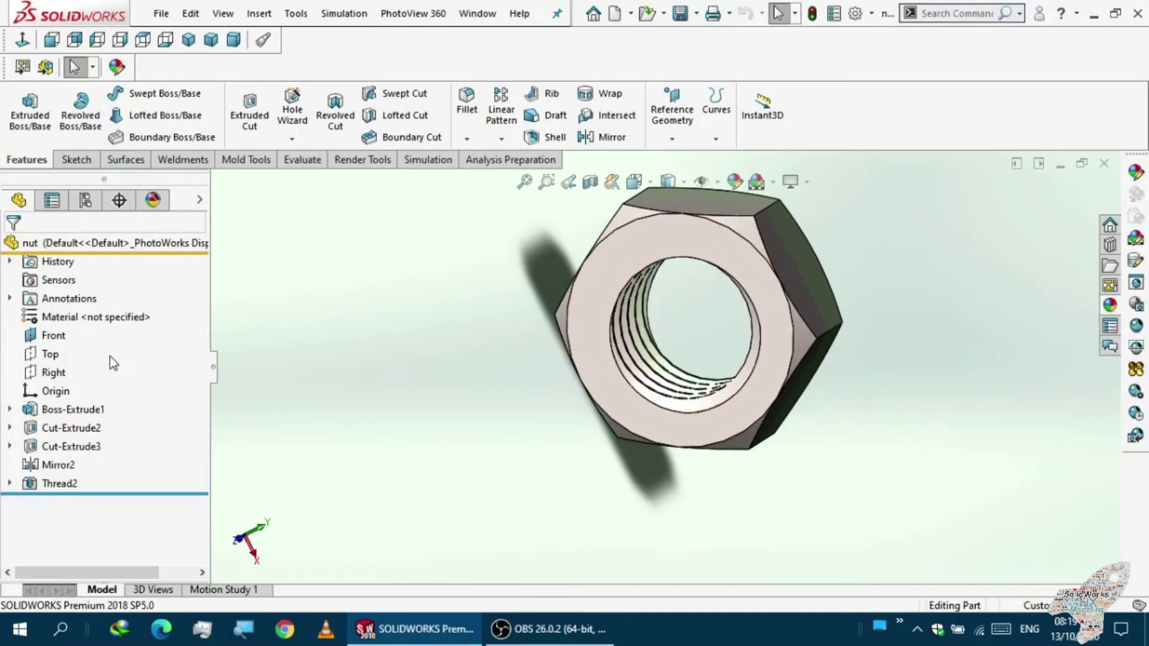
{"action": "left_click", "coordinate": [9, 410]}
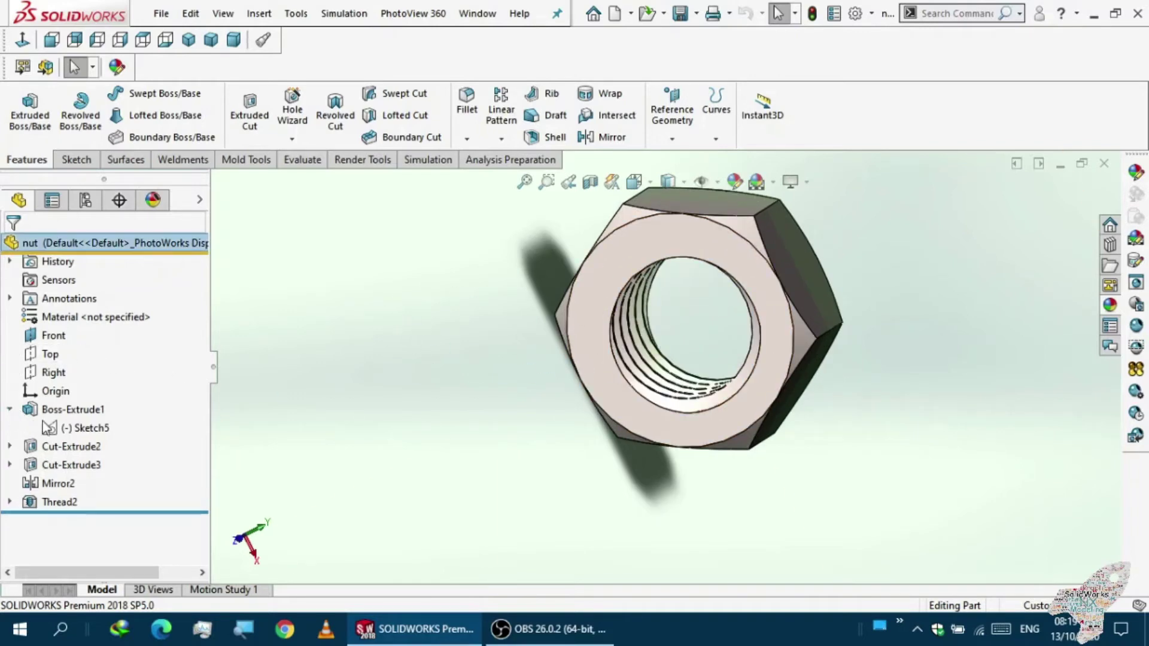
{"action": "mouse_move", "coordinate": [84, 512]}
{"action": "left_mouse_down"}
{"action": "mouse_move", "coordinate": [108, 483]}
{"action": "mouse_move", "coordinate": [101, 437]}
{"action": "left_mouse_up"}
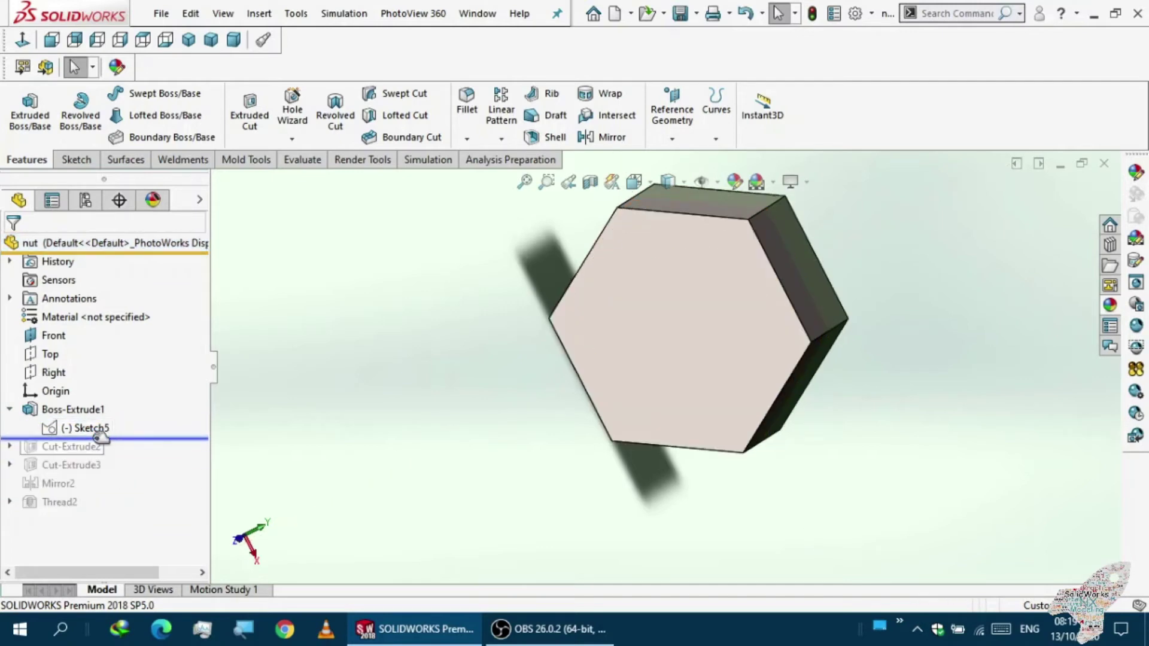
- Open Sketch5 under Boss-Extrude1, move the 6 mm diameter dimension clear of the 10 mm one, and exit the sketch
{"action": "left_click", "coordinate": [82, 425]}
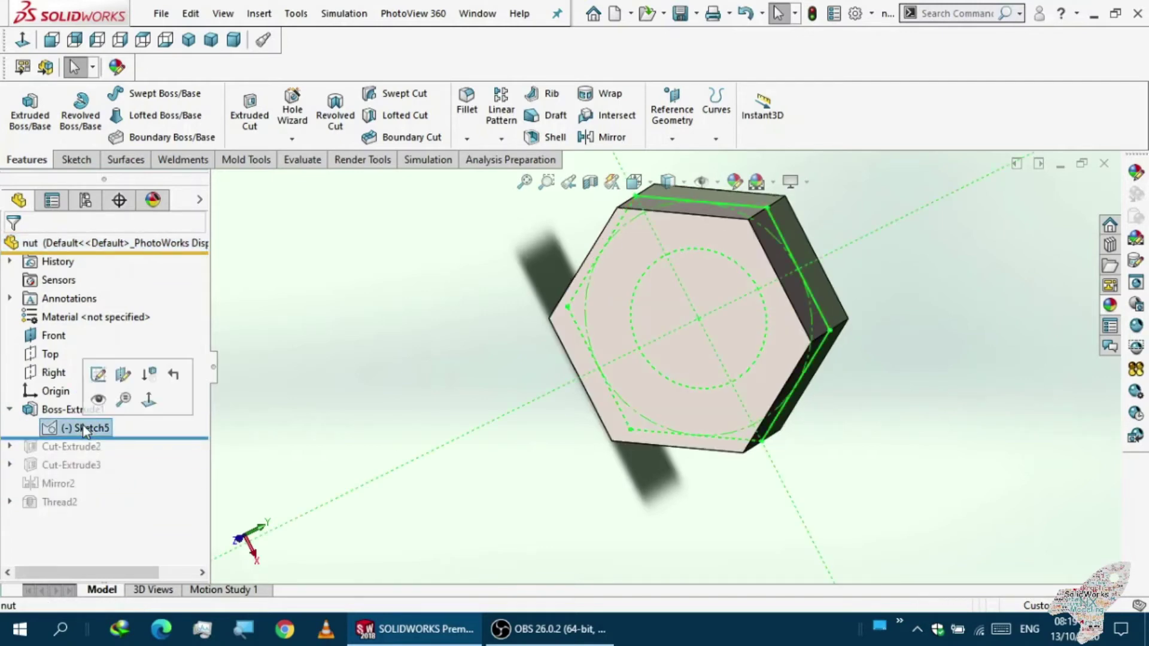
{"action": "left_click", "coordinate": [94, 375]}
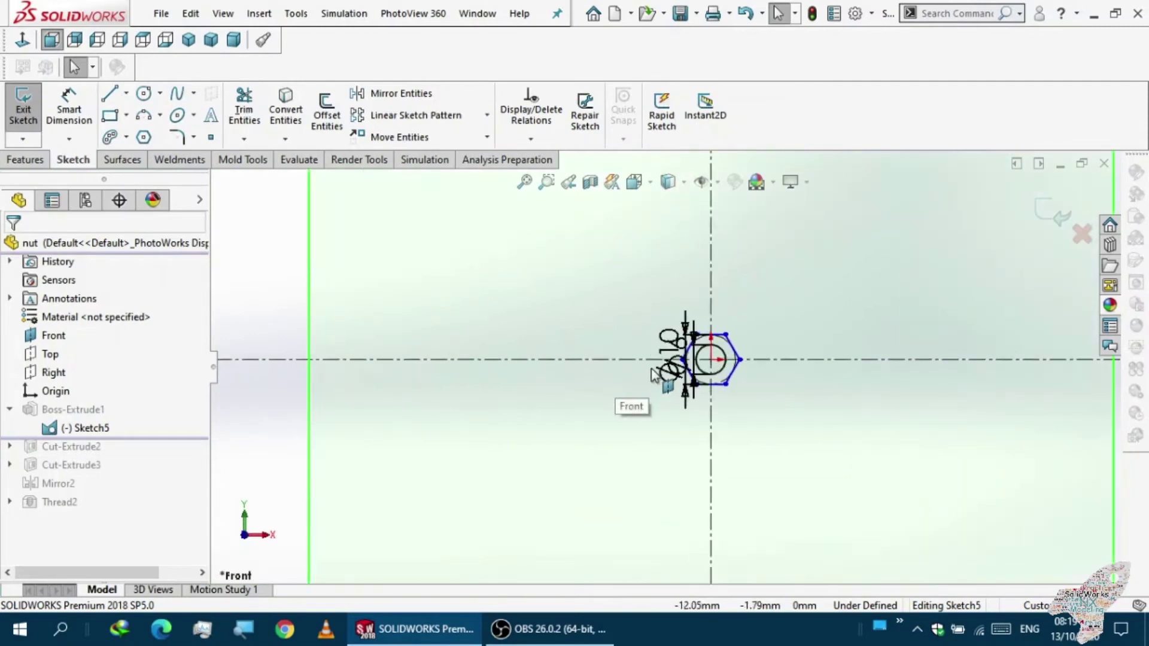
{"action": "scroll", "coordinate": [718, 379], "scroll_direction": "down", "scroll_amount": 2}
{"action": "left_click_drag", "start_coordinate": [631, 357], "coordinate": [537, 366]}
{"action": "scroll", "coordinate": [454, 340], "scroll_direction": "up", "scroll_amount": 8}
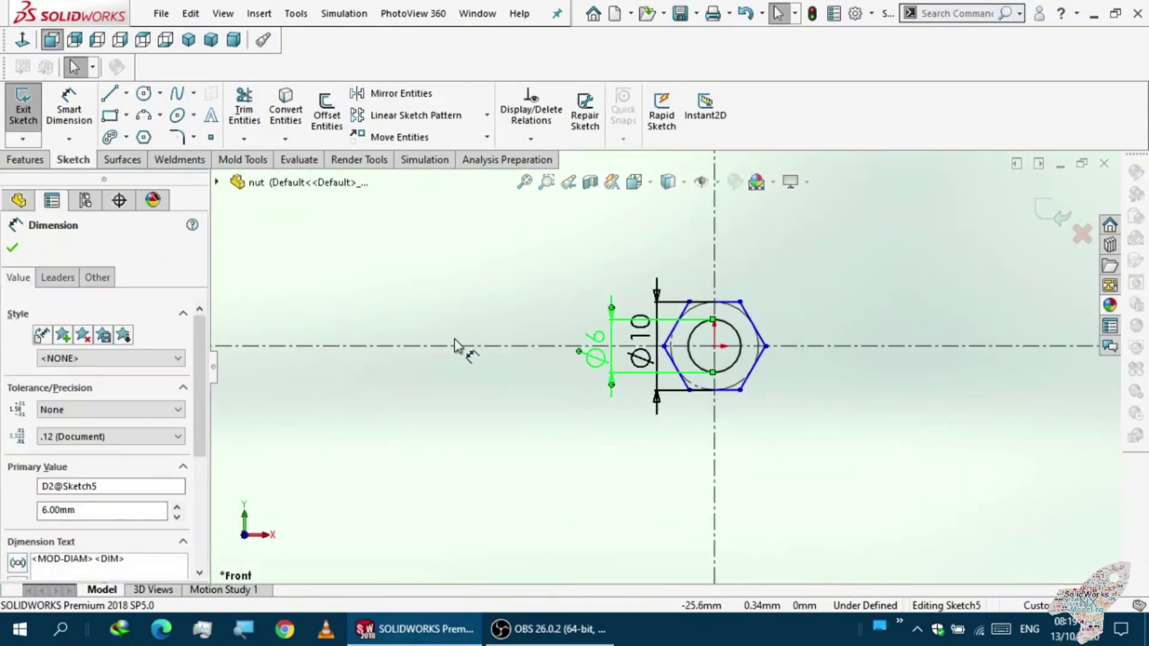
{"action": "left_click", "coordinate": [307, 266]}
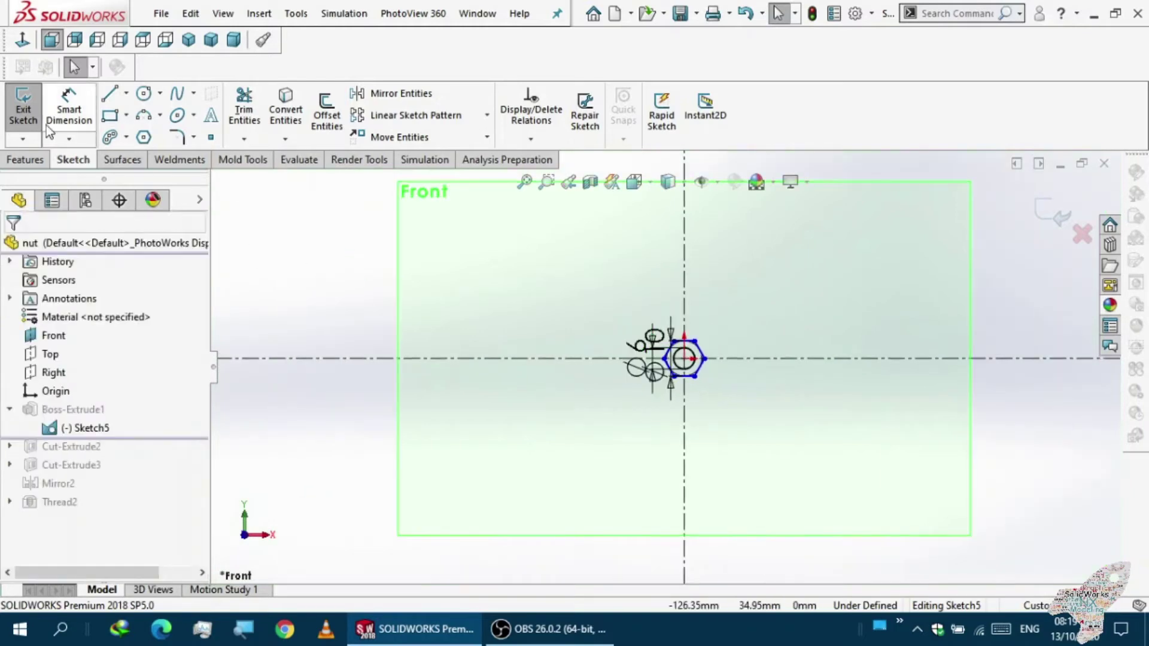
{"action": "left_click", "coordinate": [25, 111]}
- Hide the Front plane around the hexagonal body
{"action": "mouse_move", "coordinate": [598, 413]}
{"action": "middle_mouse_down"}
{"action": "mouse_move", "coordinate": [567, 413]}
{"action": "mouse_move", "coordinate": [525, 438]}
{"action": "middle_mouse_up"}
{"action": "scroll", "coordinate": [758, 435], "scroll_direction": "up", "scroll_amount": 2}
{"action": "scroll", "coordinate": [750, 438], "scroll_direction": "down", "scroll_amount": 4}
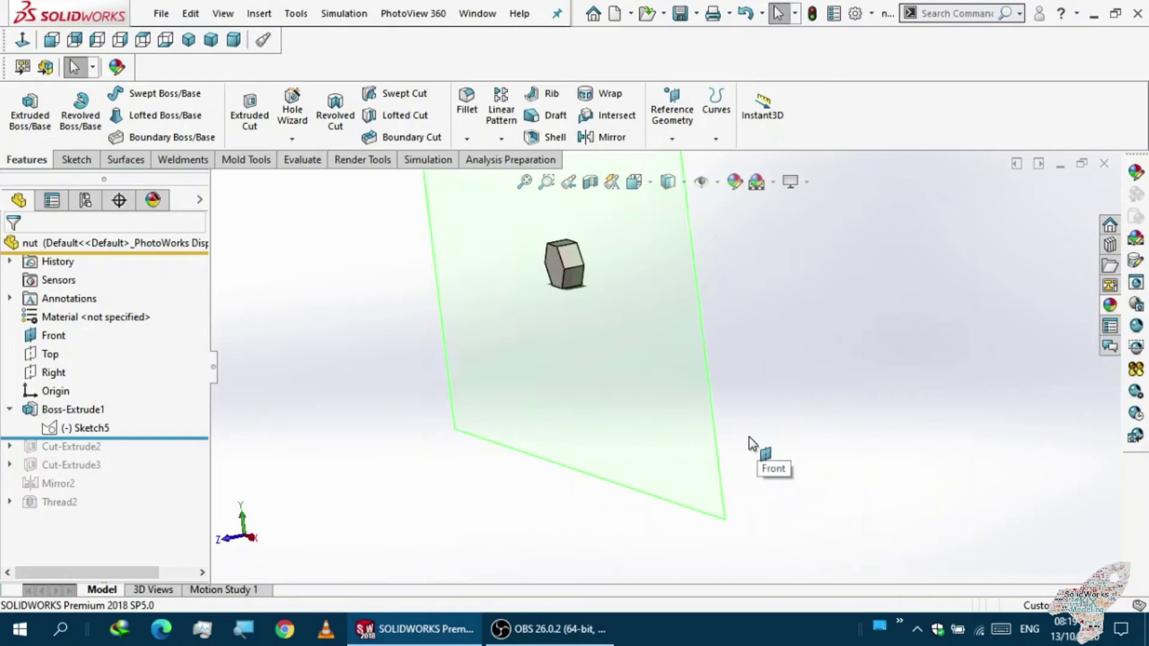
{"action": "left_click", "coordinate": [678, 387]}
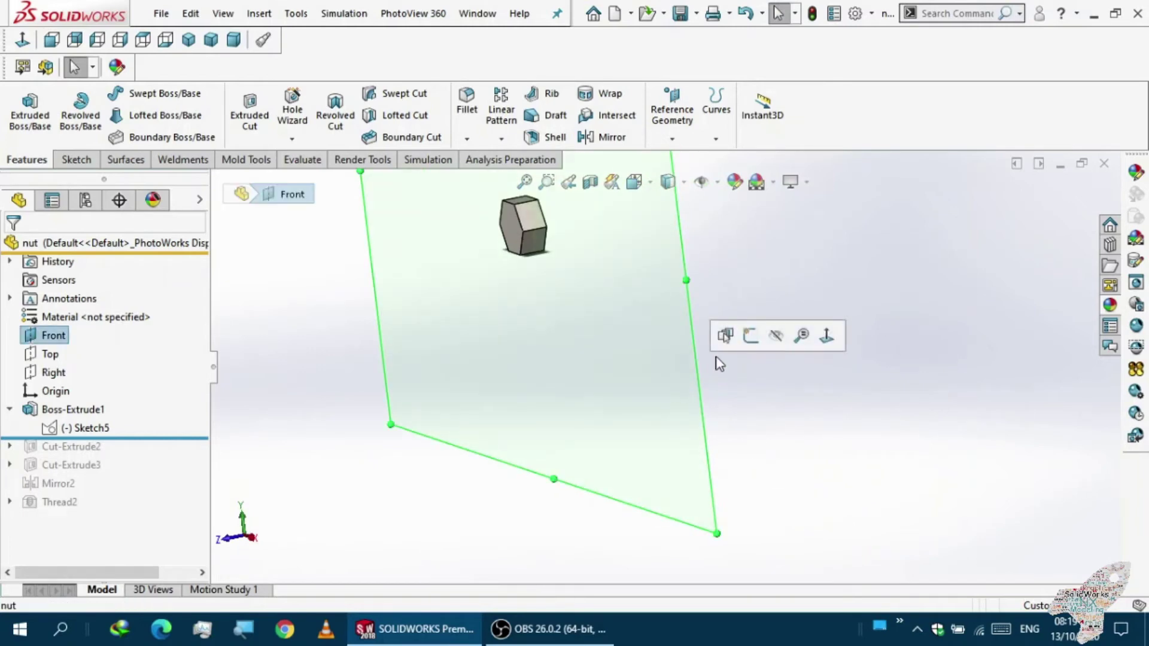
{"action": "left_click", "coordinate": [778, 339]}
{"action": "scroll", "coordinate": [723, 369], "scroll_direction": "up", "scroll_amount": 2}
{"action": "scroll", "coordinate": [610, 334], "scroll_direction": "down", "scroll_amount": 1}
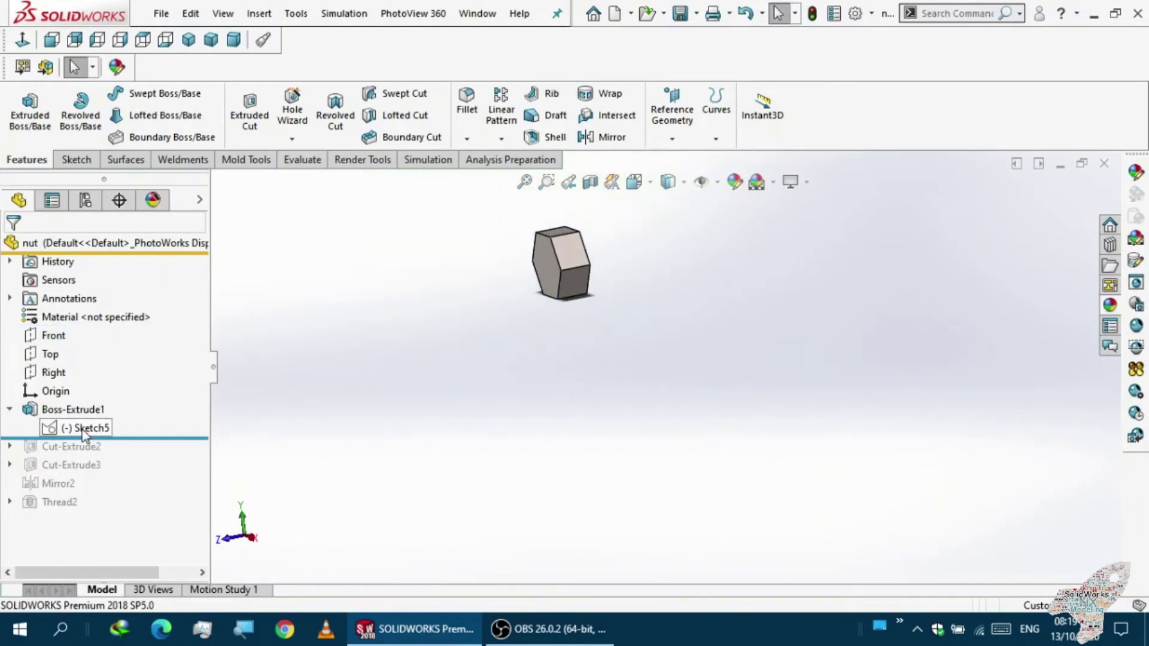
- Roll the nut's history forward to include Cut-Extrude2 and examine the central hole through the hexagon
{"action": "left_click", "coordinate": [103, 438]}
{"action": "mouse_move", "coordinate": [104, 446]}
{"action": "left_mouse_down"}
{"action": "mouse_move", "coordinate": [93, 443]}
{"action": "mouse_move", "coordinate": [94, 456]}
{"action": "left_mouse_up"}
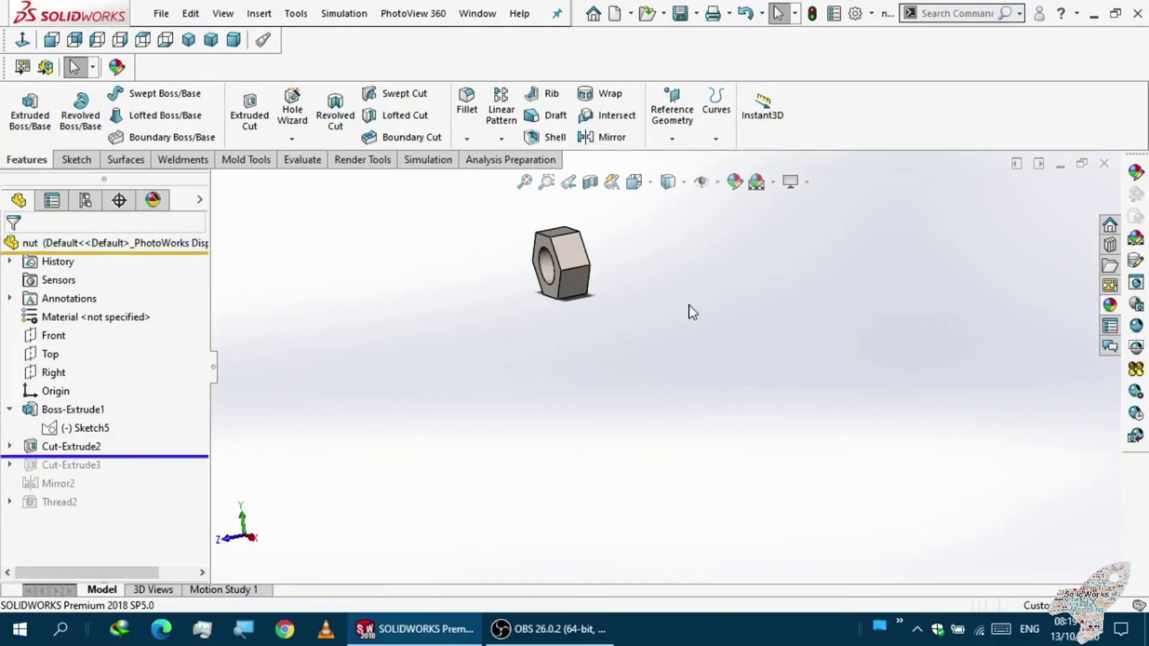
{"action": "scroll", "coordinate": [611, 321], "scroll_direction": "down", "scroll_amount": 5}
{"action": "middle_click_drag", "start_coordinate": [643, 293], "coordinate": [666, 289]}
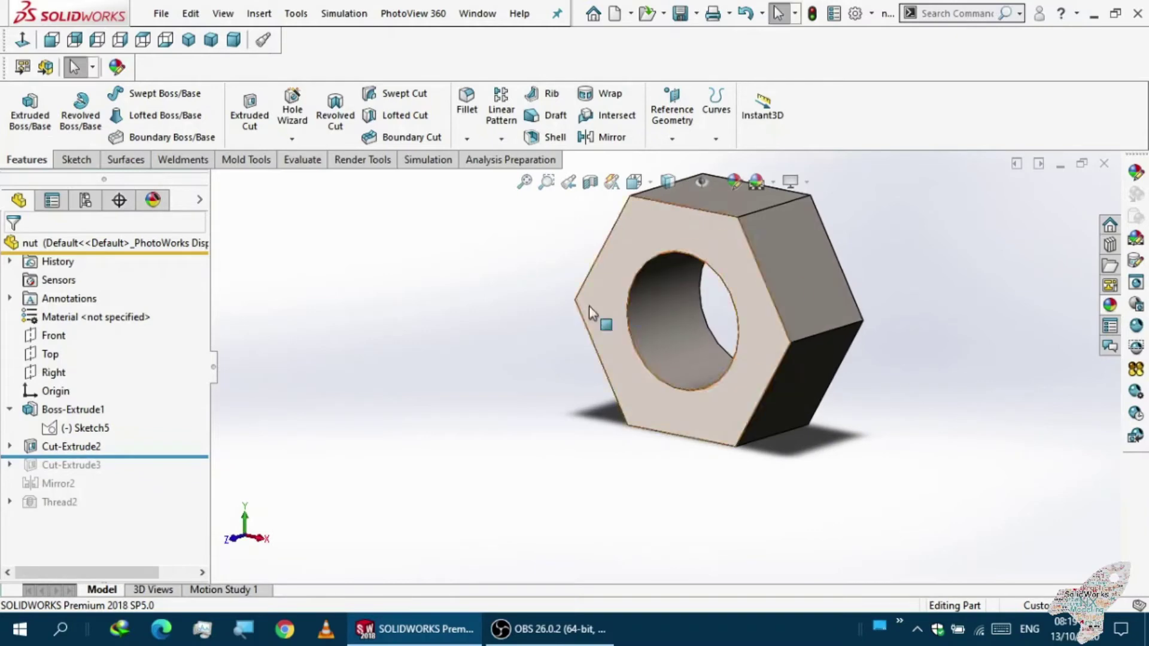
- Open Sketch6 under Cut-Extrude2, reposition the circle's 6 mm diameter dimension beside the hexagon, and exit the sketch
{"action": "left_click", "coordinate": [10, 449]}
{"action": "left_click", "coordinate": [53, 470]}
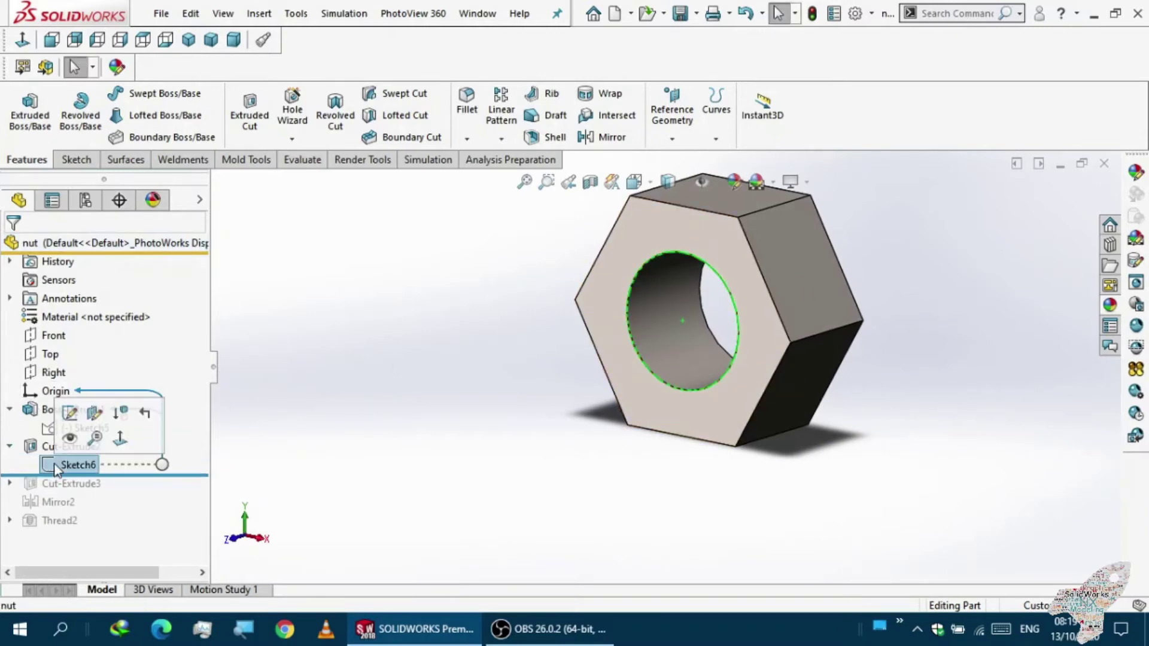
{"action": "left_click", "coordinate": [69, 413]}
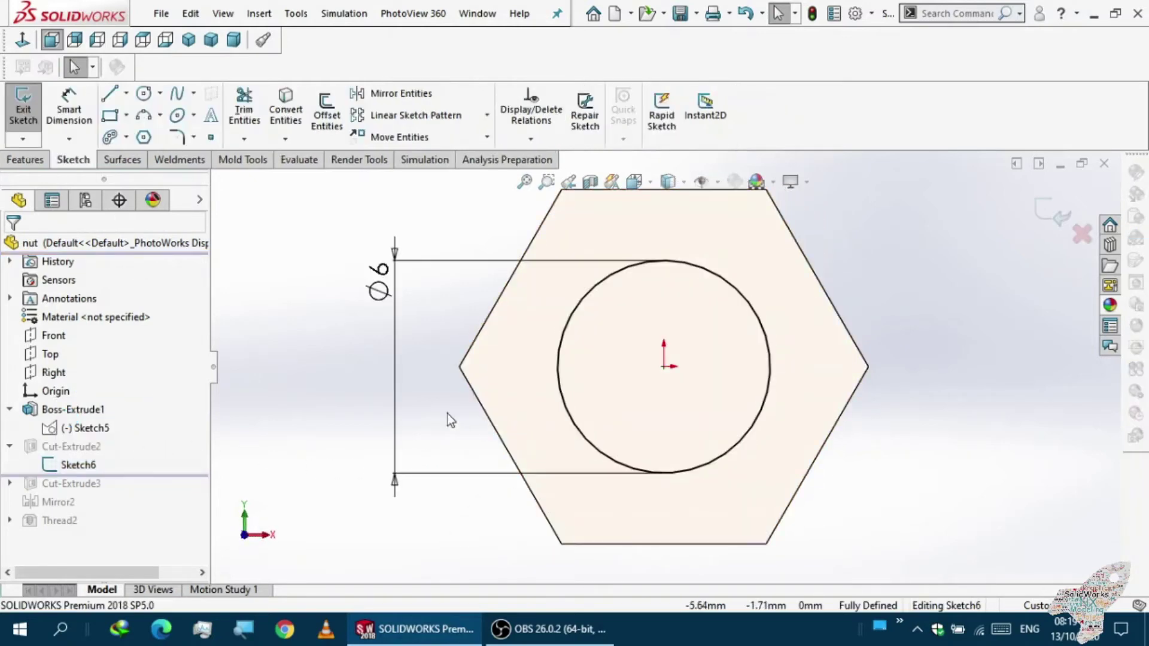
{"action": "scroll", "coordinate": [434, 358], "scroll_direction": "down", "scroll_amount": 1}
{"action": "left_click_drag", "start_coordinate": [385, 283], "coordinate": [380, 376]}
{"action": "left_click", "coordinate": [429, 340]}
{"action": "scroll", "coordinate": [381, 358], "scroll_direction": "up", "scroll_amount": 1}
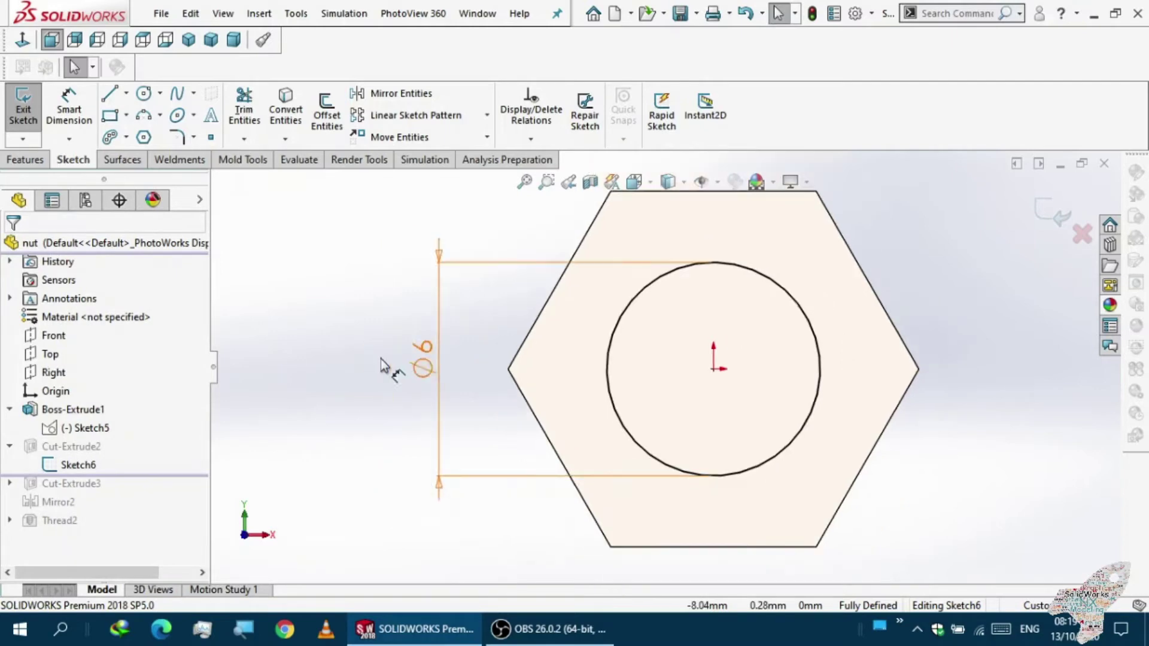
{"action": "scroll", "coordinate": [381, 358], "scroll_direction": "up", "scroll_amount": 2}
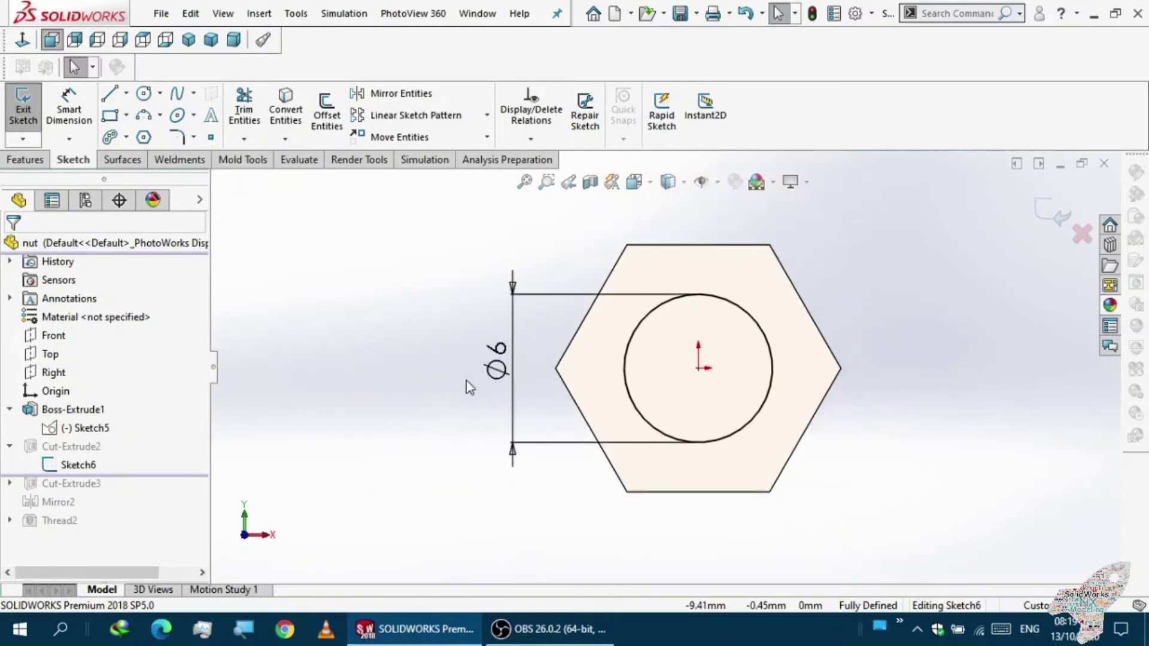
{"action": "left_click", "coordinate": [23, 114]}
- Open the definition of Cut-Extrude2, review the Through All cut in the preview, and accept it unchanged
{"action": "middle_click_drag", "start_coordinate": [365, 347], "coordinate": [328, 379]}
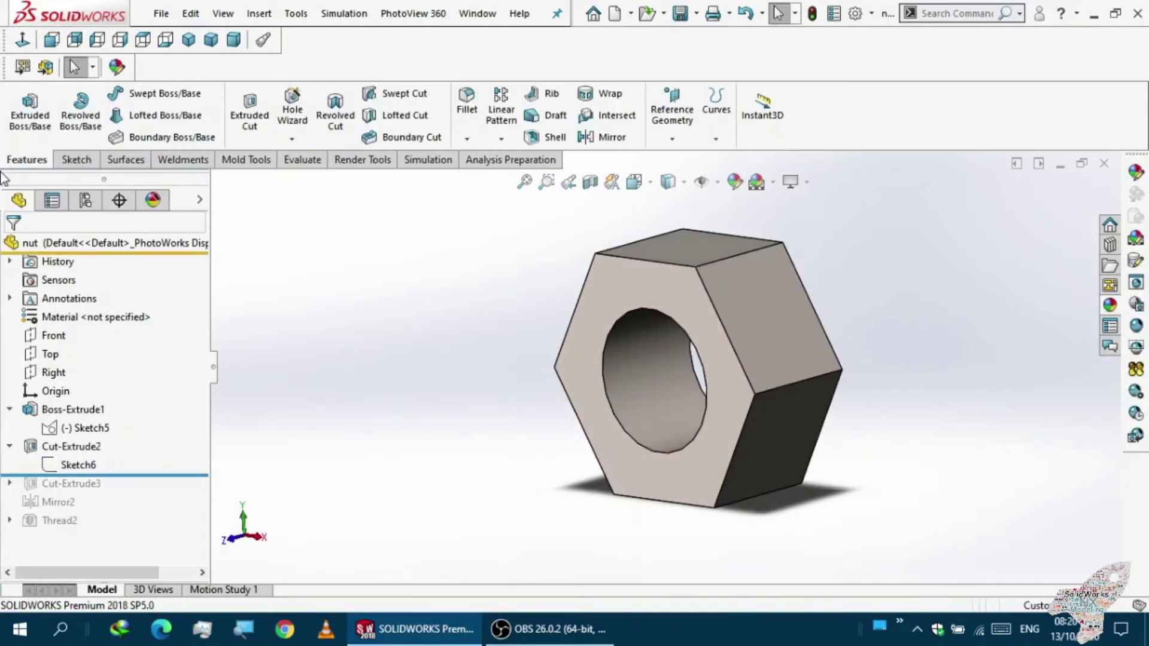
{"action": "left_click", "coordinate": [62, 447]}
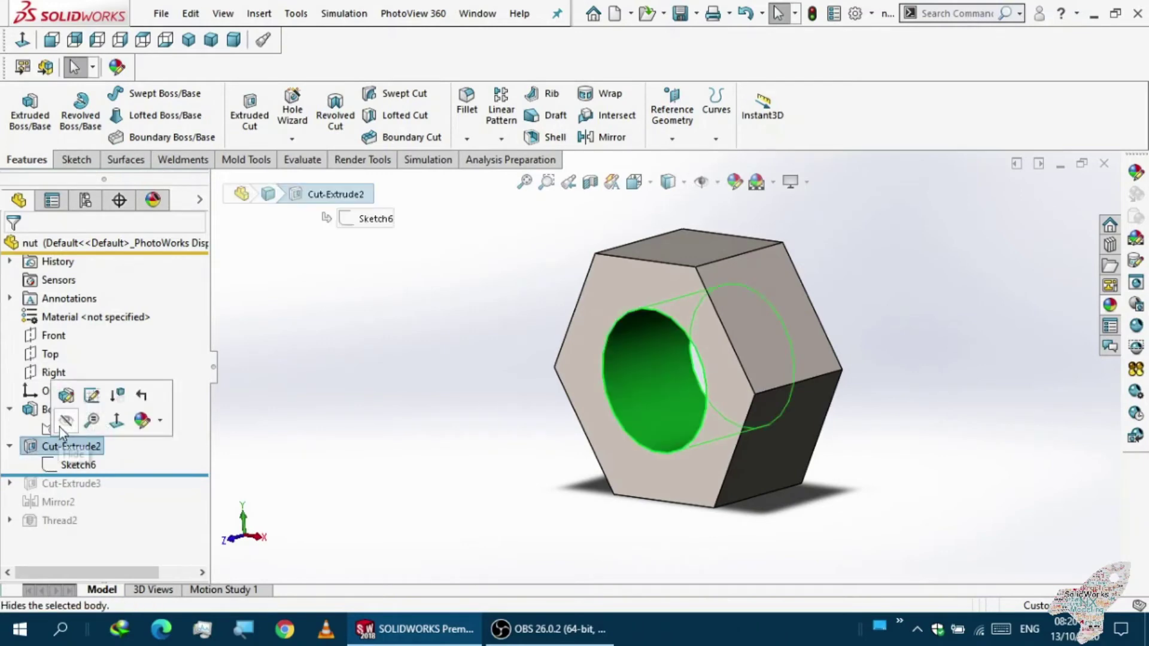
{"action": "left_click", "coordinate": [66, 396]}
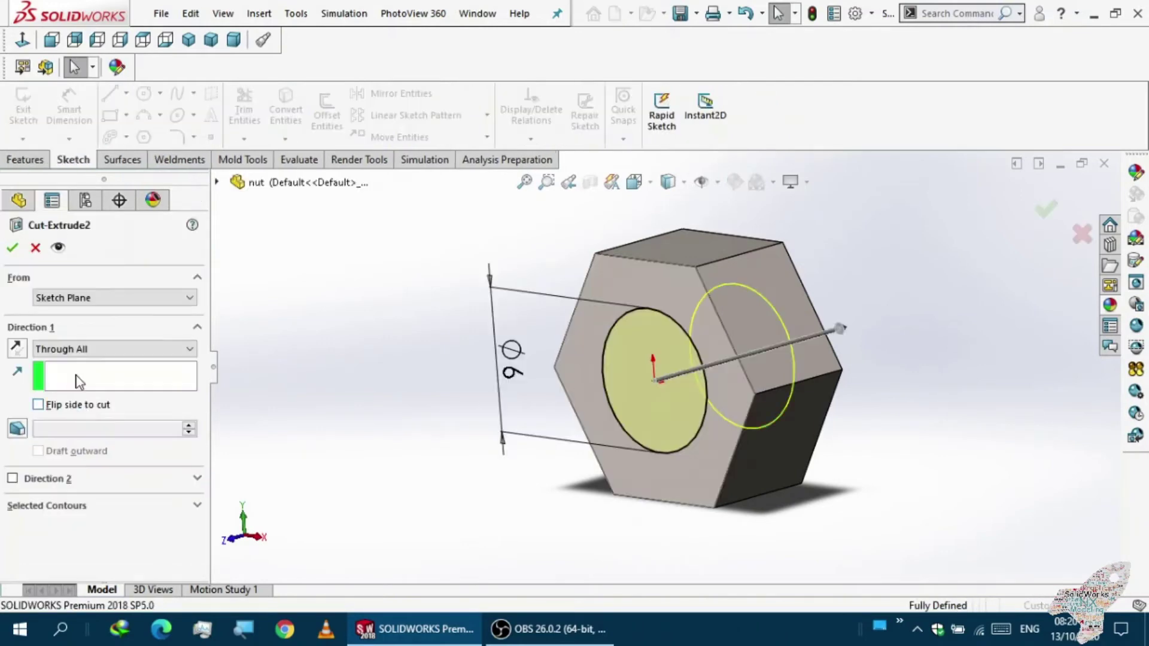
{"action": "mouse_move", "coordinate": [347, 367]}
{"action": "middle_mouse_down"}
{"action": "mouse_move", "coordinate": [287, 367]}
{"action": "mouse_move", "coordinate": [343, 362]}
{"action": "middle_mouse_up"}
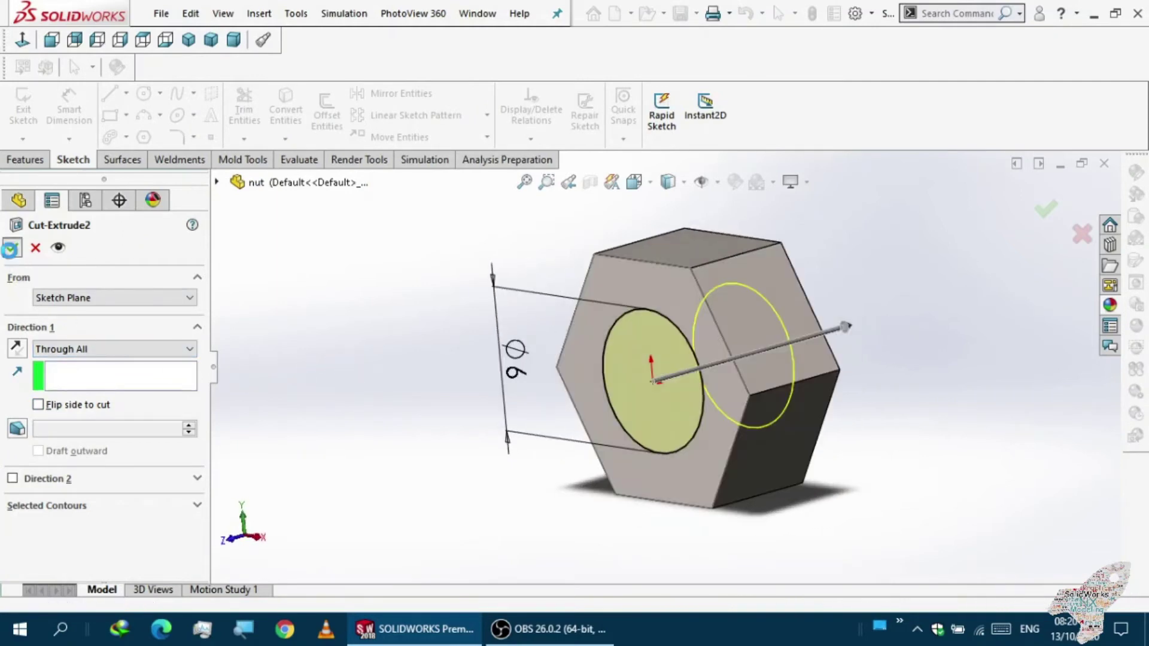
{"action": "left_click", "coordinate": [10, 248]}
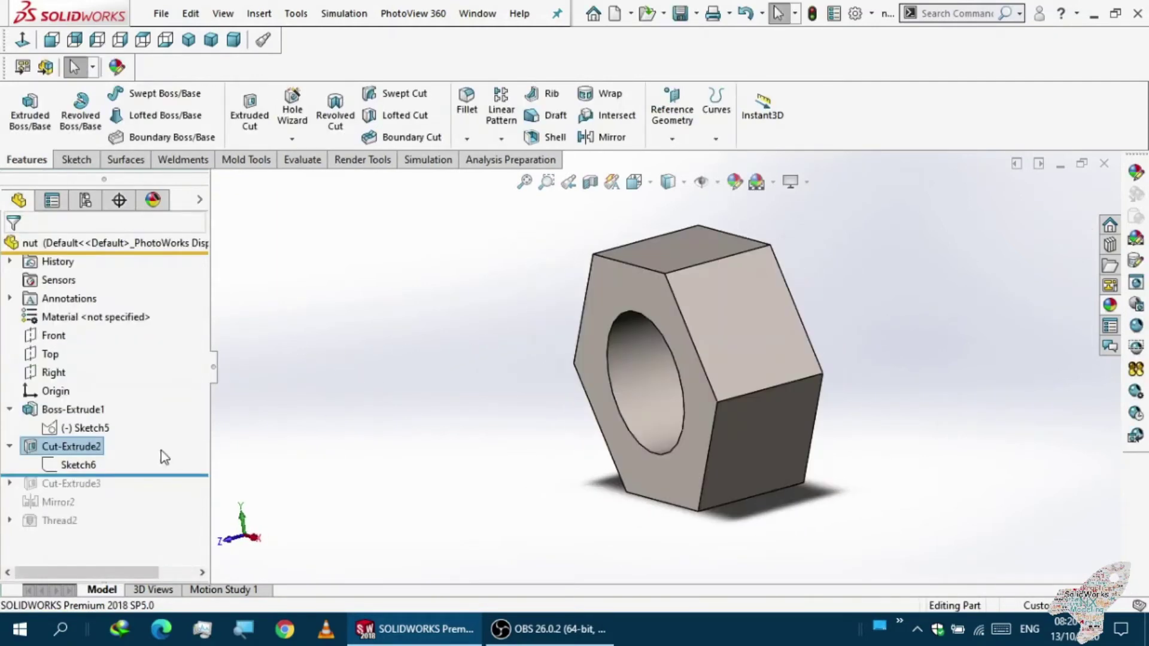
- Roll the nut's history forward to include Cut-Extrude3 and reveal the sketch it is based on
{"action": "left_click_drag", "start_coordinate": [161, 475], "coordinate": [154, 489]}
{"action": "left_click_drag", "start_coordinate": [75, 498], "coordinate": [57, 496]}
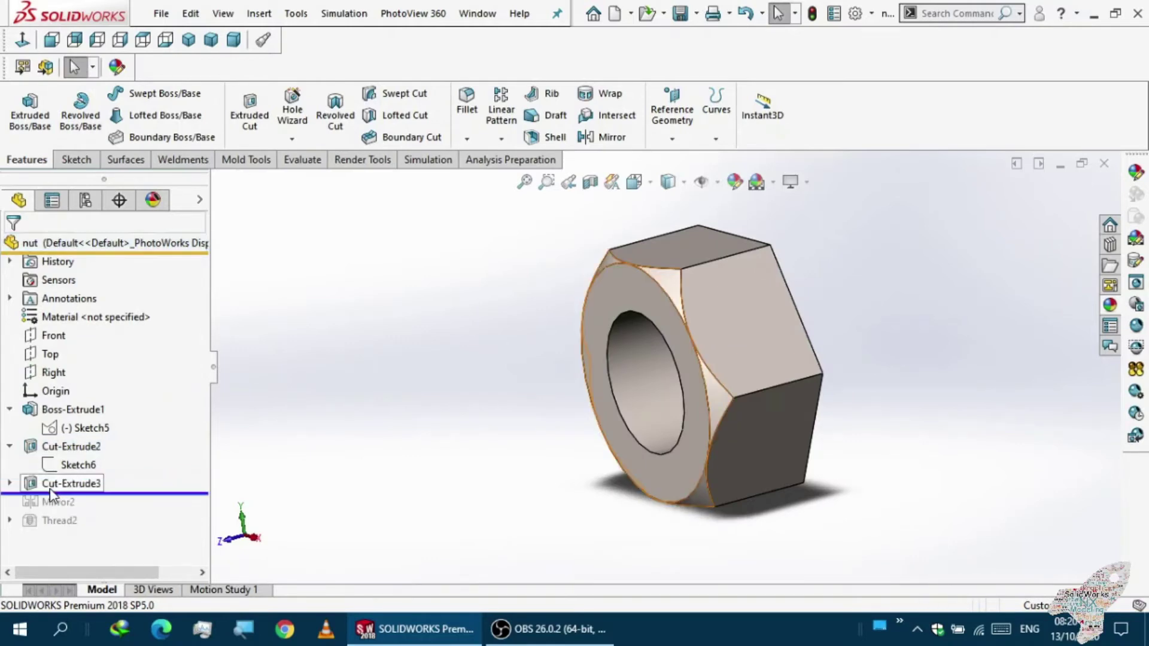
{"action": "left_click", "coordinate": [10, 484]}
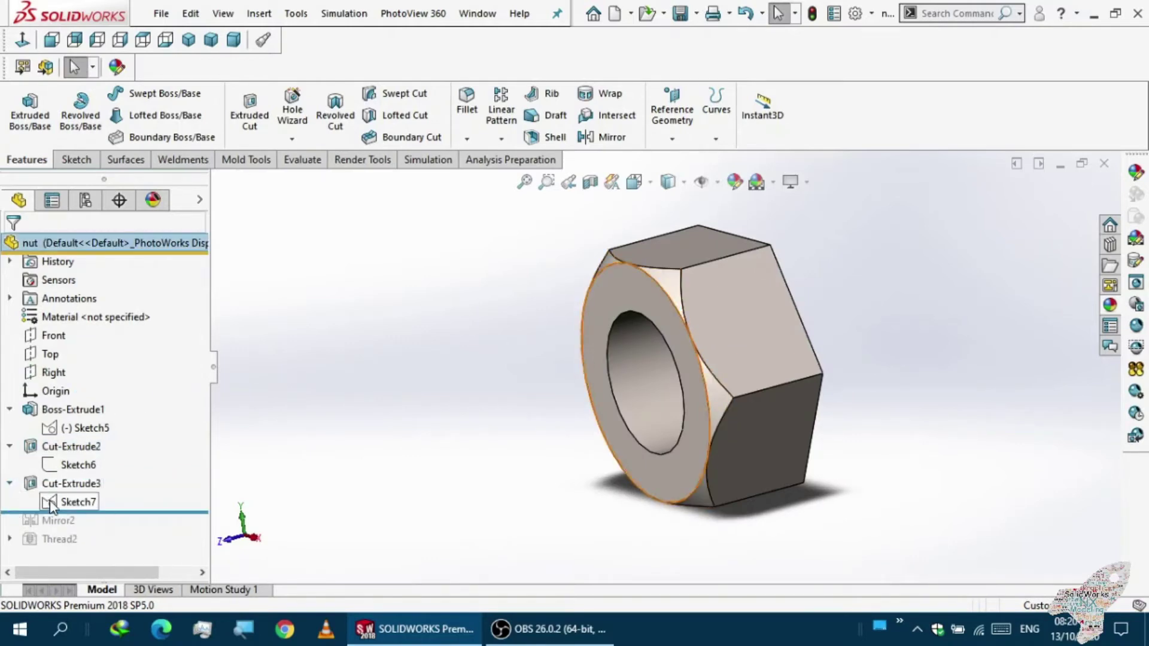
- Open Sketch7 under Cut-Extrude3, reposition the circle's 10 mm diameter dimension, check the circle against the hexagon's flats, and exit the sketch
{"action": "left_click", "coordinate": [53, 506]}
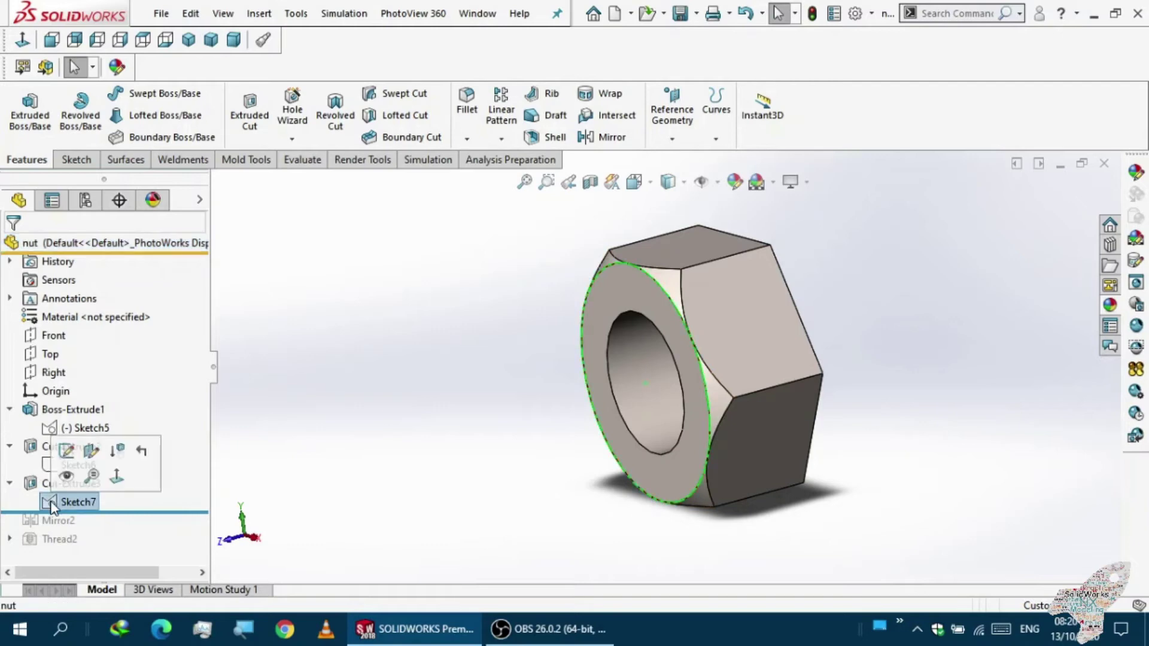
{"action": "left_click", "coordinate": [66, 451]}
{"action": "scroll", "coordinate": [503, 417], "scroll_direction": "up", "scroll_amount": 2}
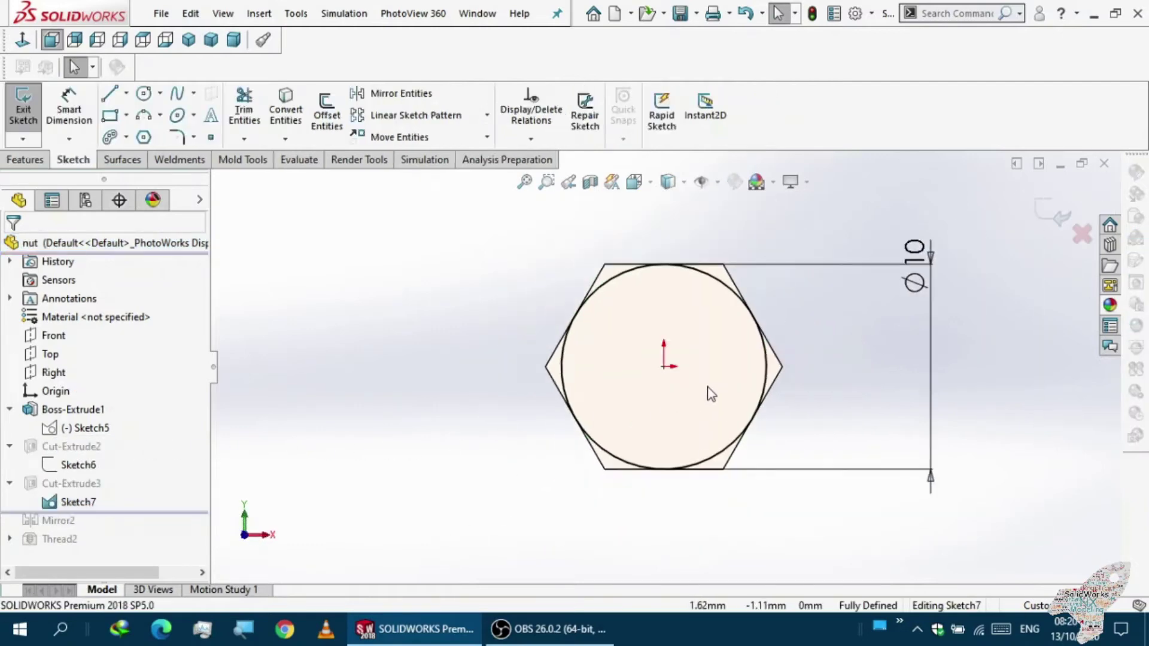
{"action": "left_click_drag", "start_coordinate": [874, 295], "coordinate": [862, 358]}
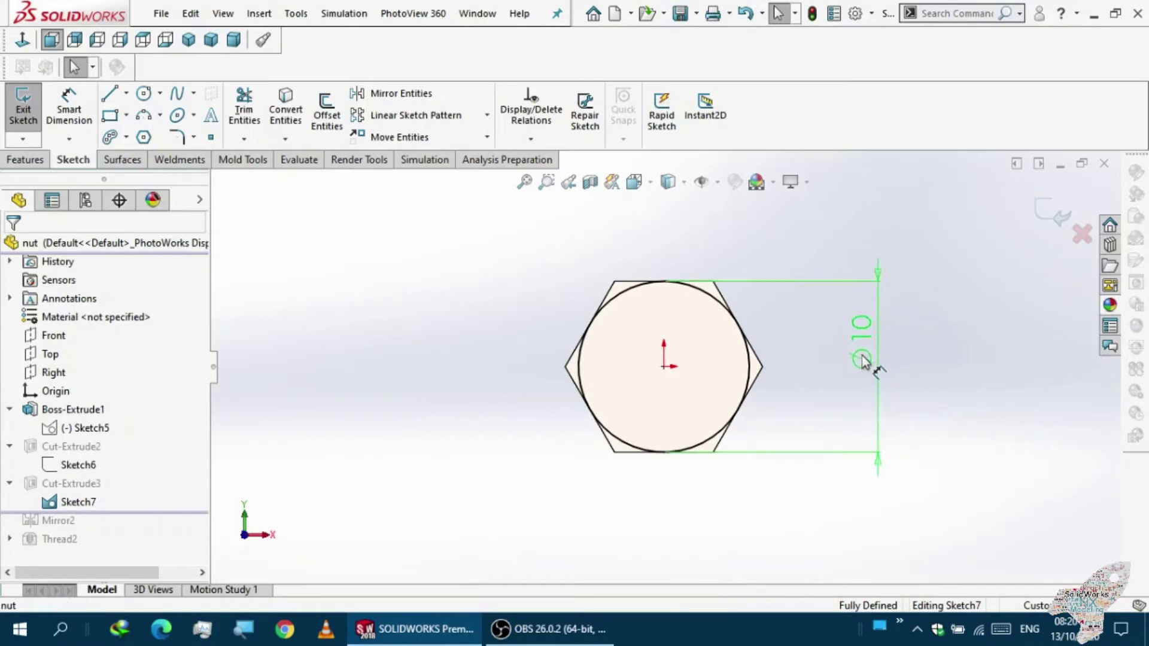
{"action": "left_click", "coordinate": [796, 393]}
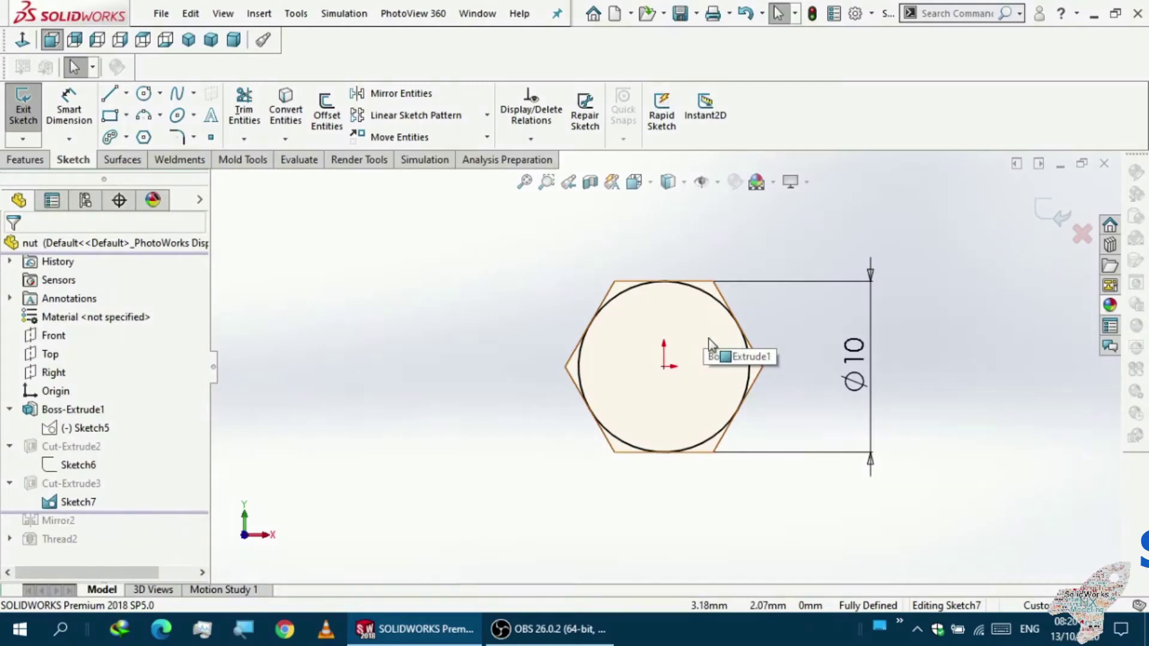
{"action": "scroll", "coordinate": [723, 321], "scroll_direction": "down", "scroll_amount": 3}
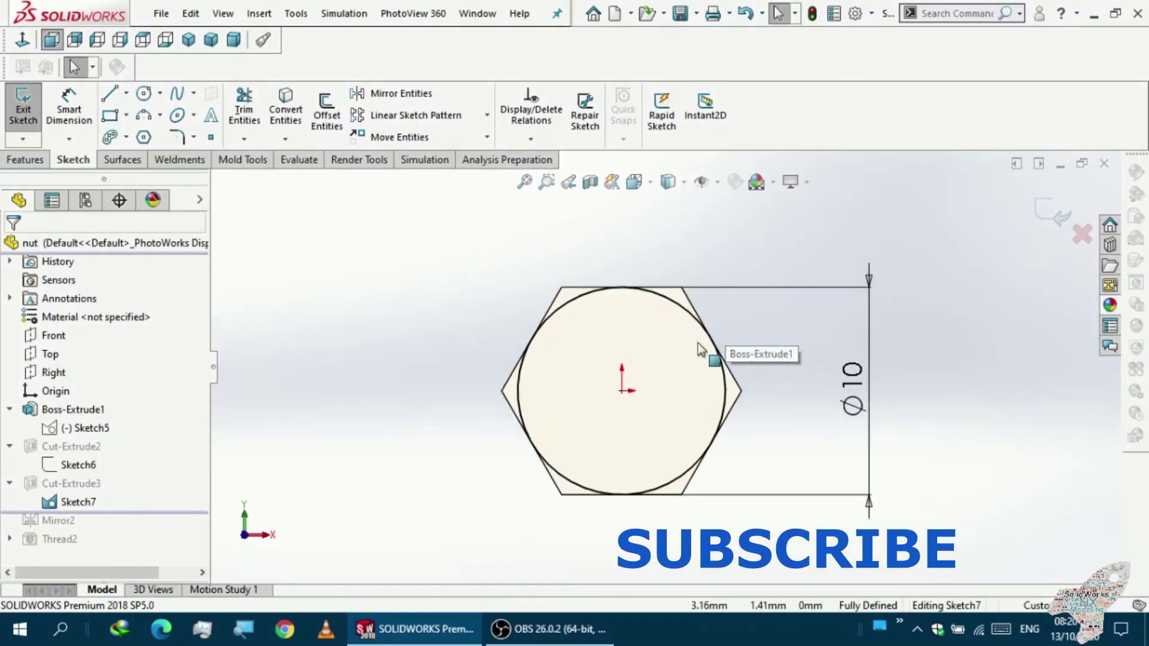
{"action": "scroll", "coordinate": [698, 343], "scroll_direction": "down", "scroll_amount": 1}
{"action": "scroll", "coordinate": [736, 345], "scroll_direction": "up", "scroll_amount": 2}
{"action": "scroll", "coordinate": [754, 389], "scroll_direction": "down", "scroll_amount": 3}
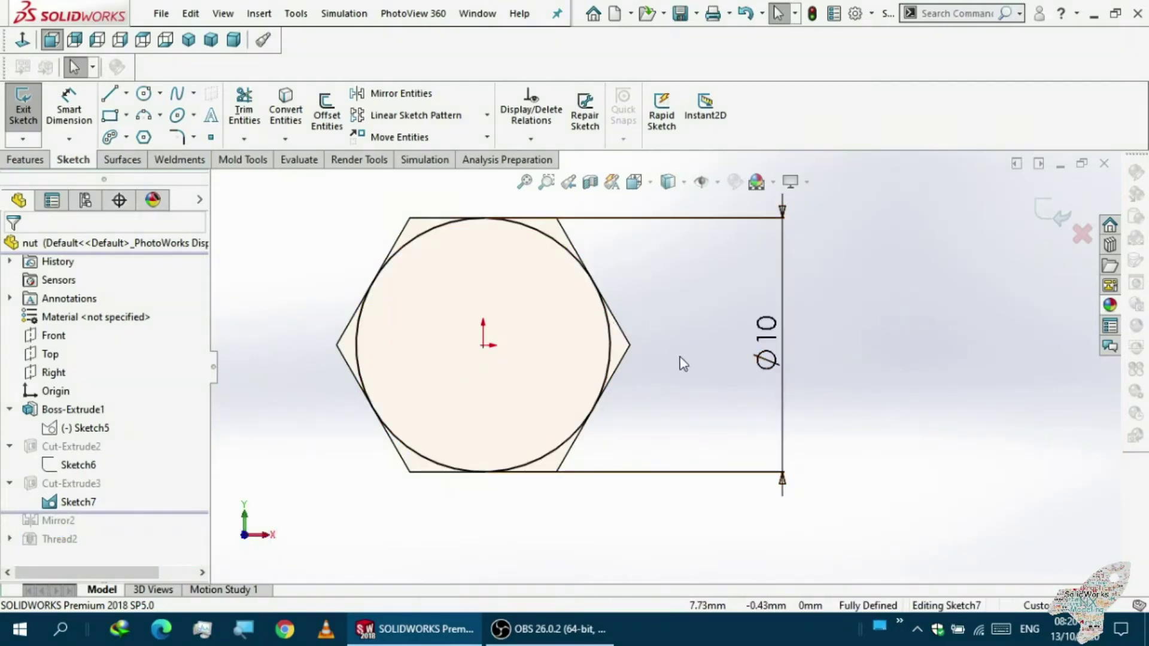
{"action": "left_click", "coordinate": [25, 105]}
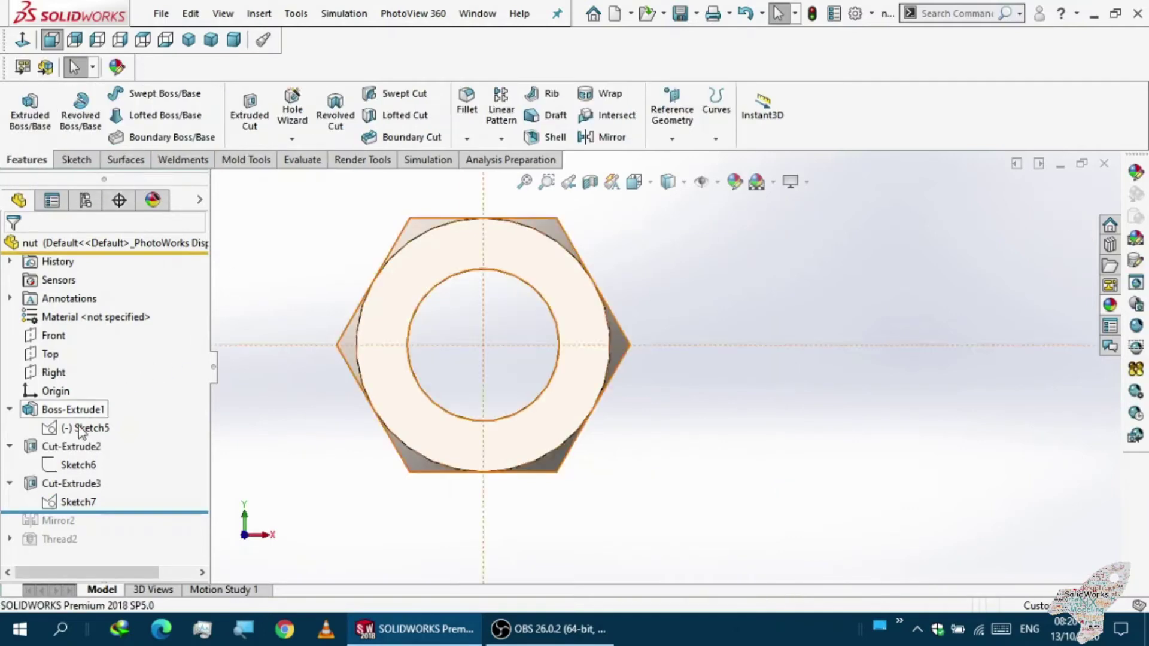
- Open the definition of Cut-Extrude3, review the drafted blind cut, switch Flip side to cut off and back on, and accept it
{"action": "left_click", "coordinate": [62, 480]}
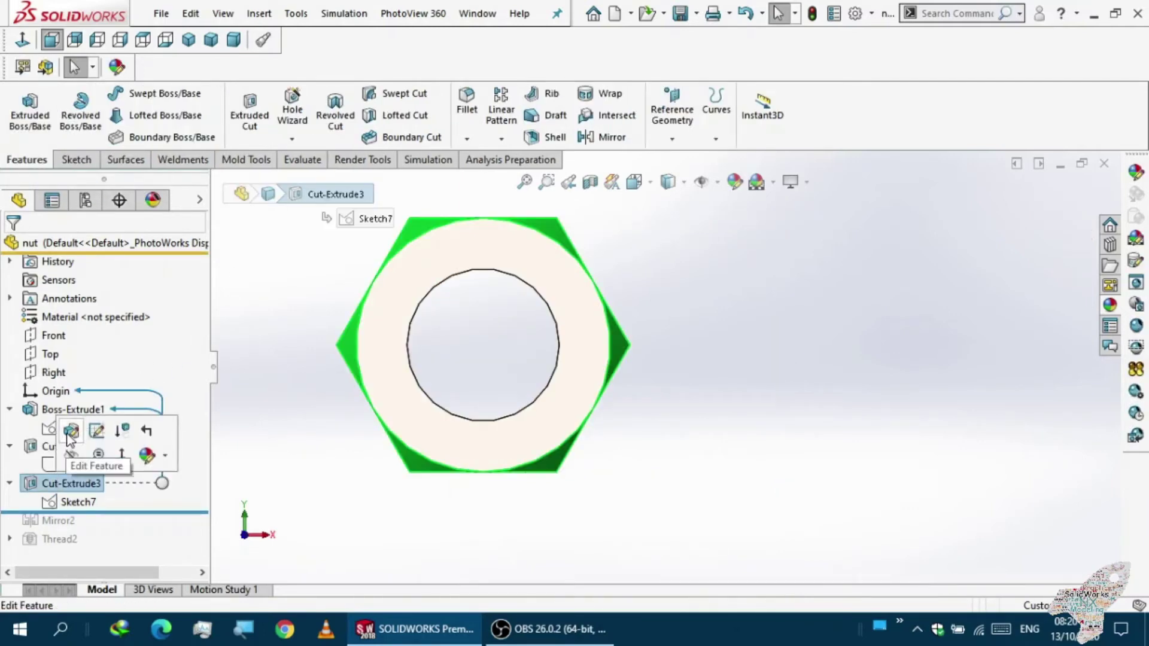
{"action": "left_click", "coordinate": [96, 431]}
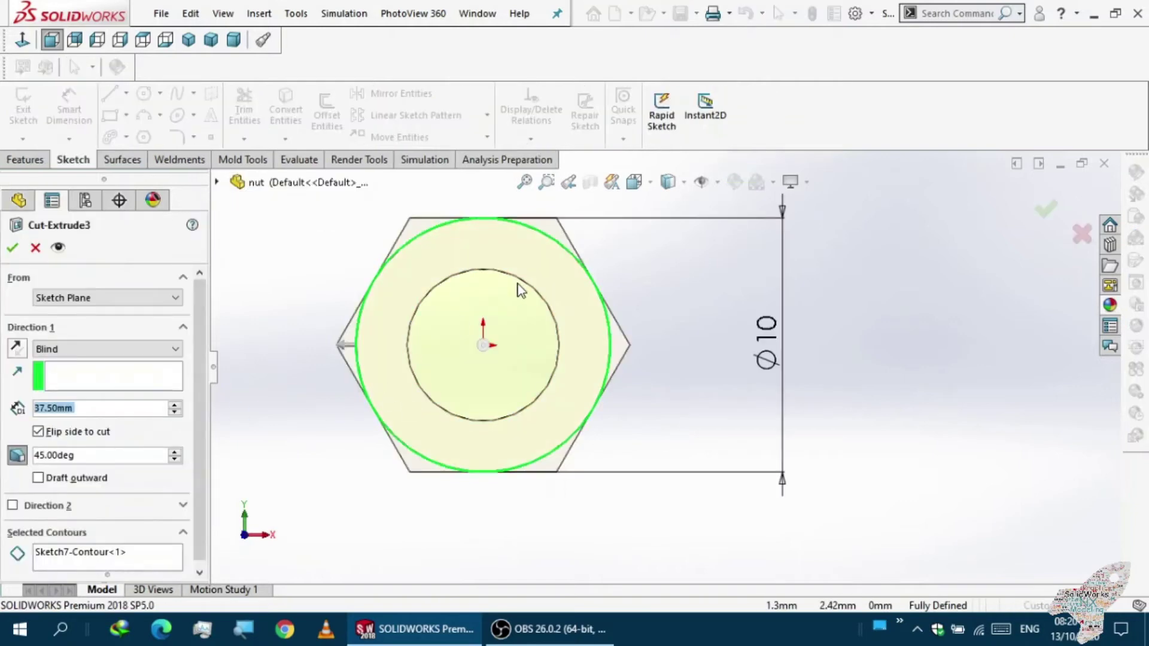
{"action": "middle_click_drag", "start_coordinate": [541, 279], "coordinate": [510, 305]}
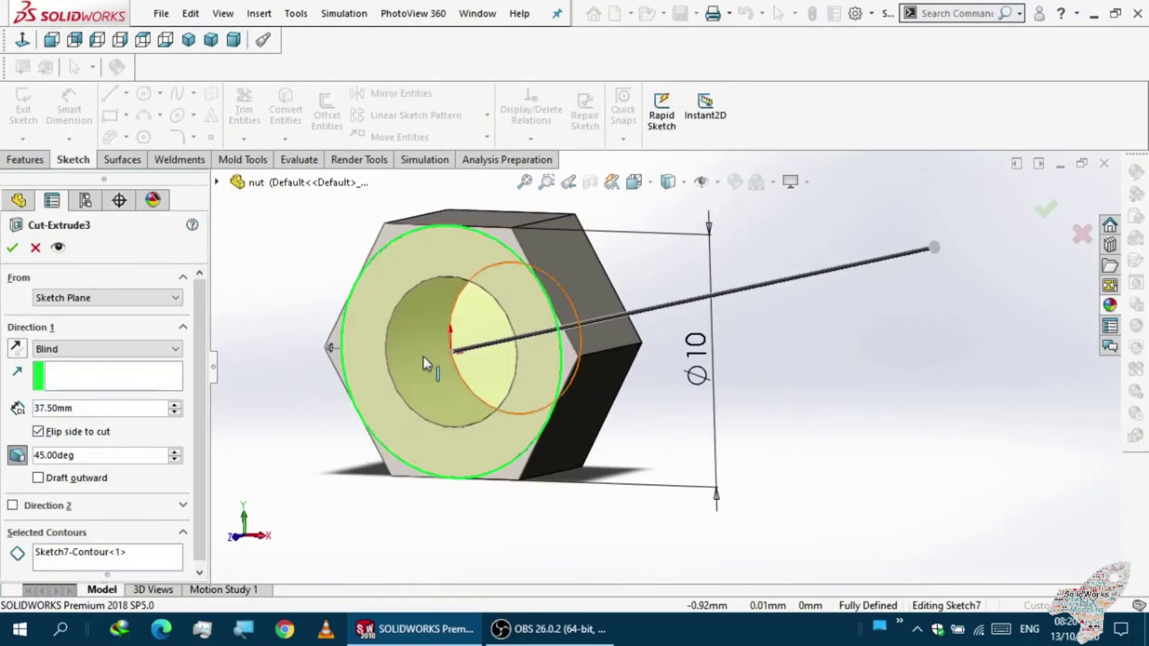
{"action": "left_click", "coordinate": [38, 432]}
{"action": "left_click", "coordinate": [39, 431]}
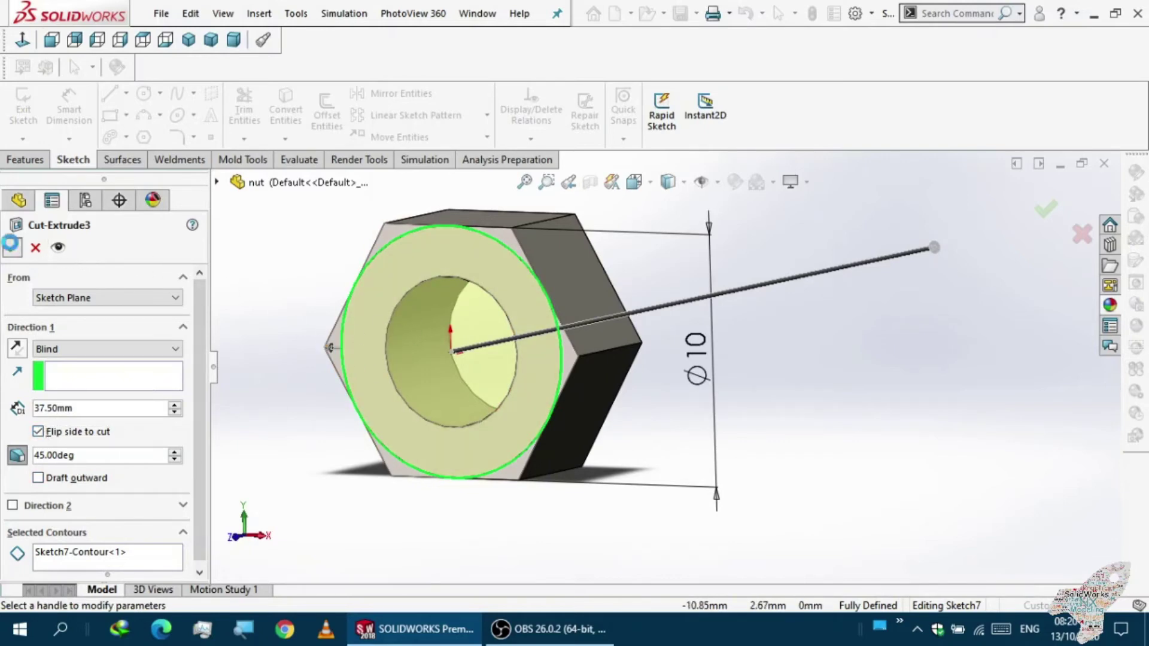
{"action": "left_click", "coordinate": [13, 248]}
- Roll the nut's history forward to include Mirror2 and inspect the chamfered corners on both sides of the nut
{"action": "scroll", "coordinate": [460, 389], "scroll_direction": "up", "scroll_amount": 2}
{"action": "middle_click_drag", "start_coordinate": [452, 389], "coordinate": [404, 403]}
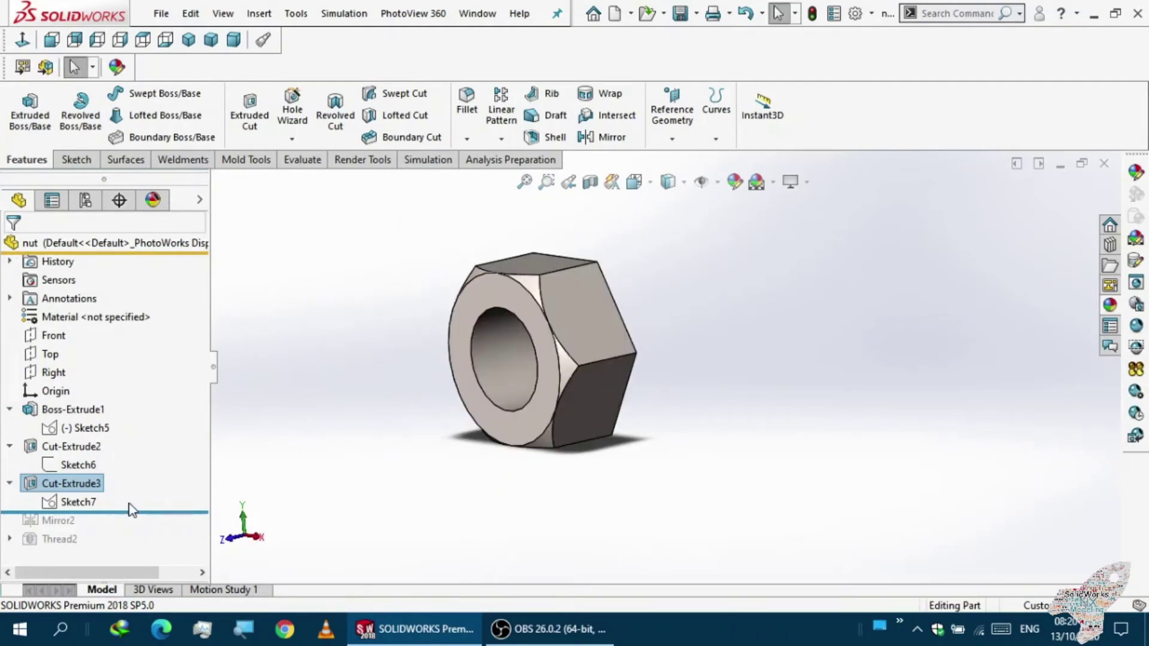
{"action": "left_click_drag", "start_coordinate": [137, 514], "coordinate": [136, 539]}
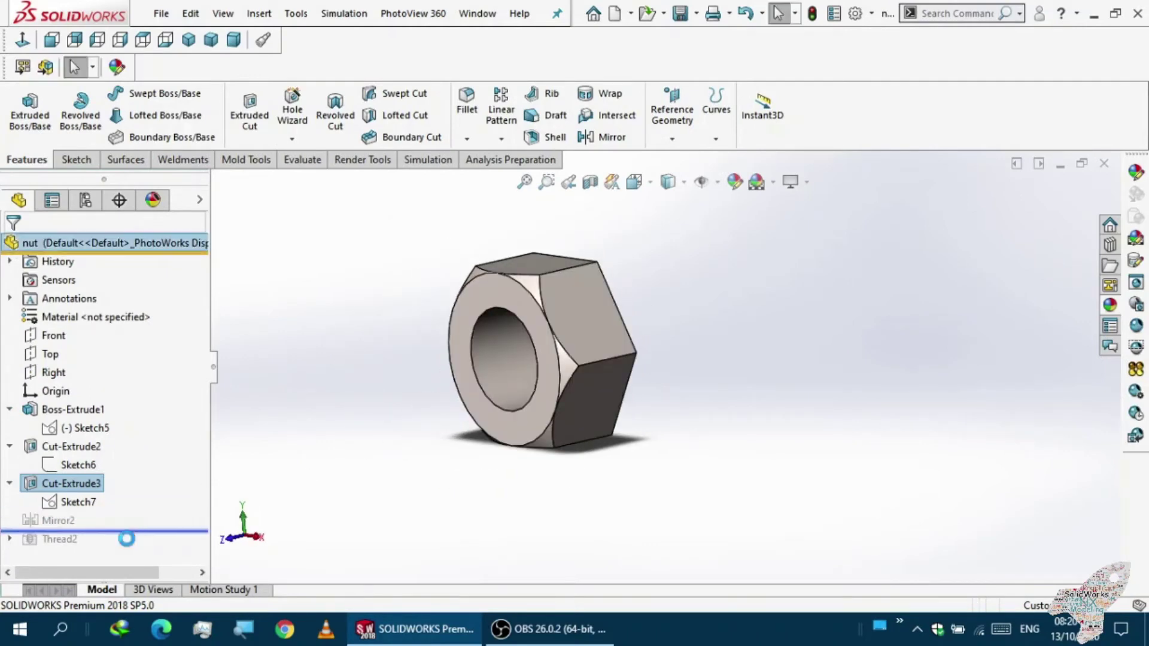
{"action": "middle_click_drag", "start_coordinate": [390, 431], "coordinate": [573, 375]}
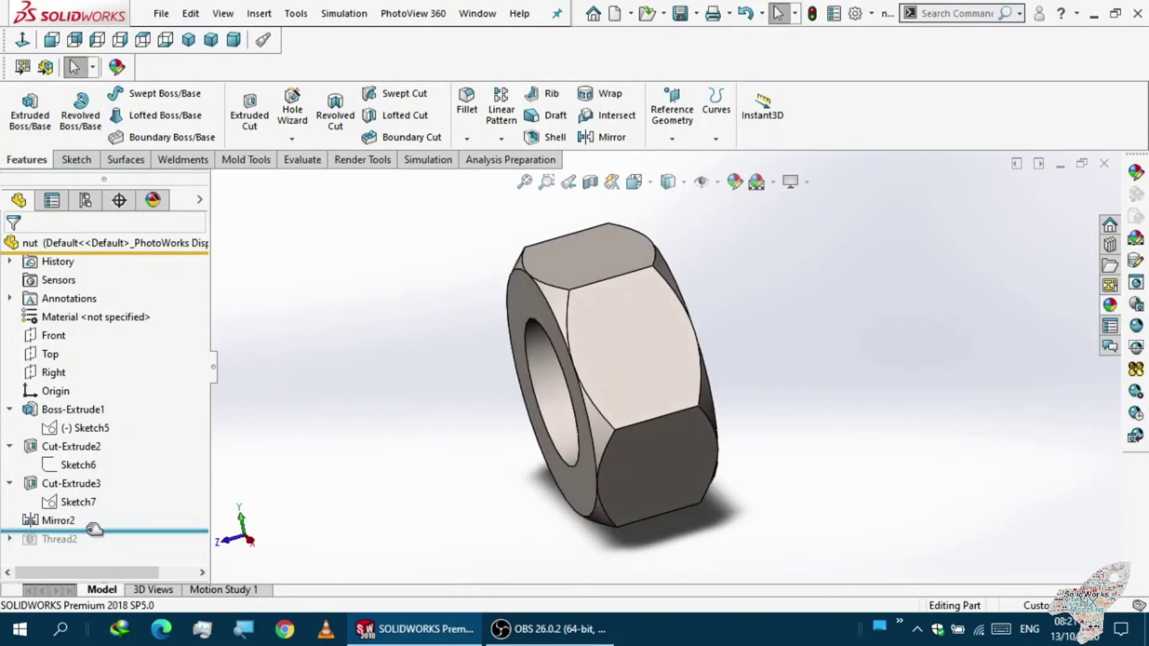
- Roll the history forward to the end so that Thread2 is included, and inspect the thread inside the hole
{"action": "left_click_drag", "start_coordinate": [94, 529], "coordinate": [79, 550]}
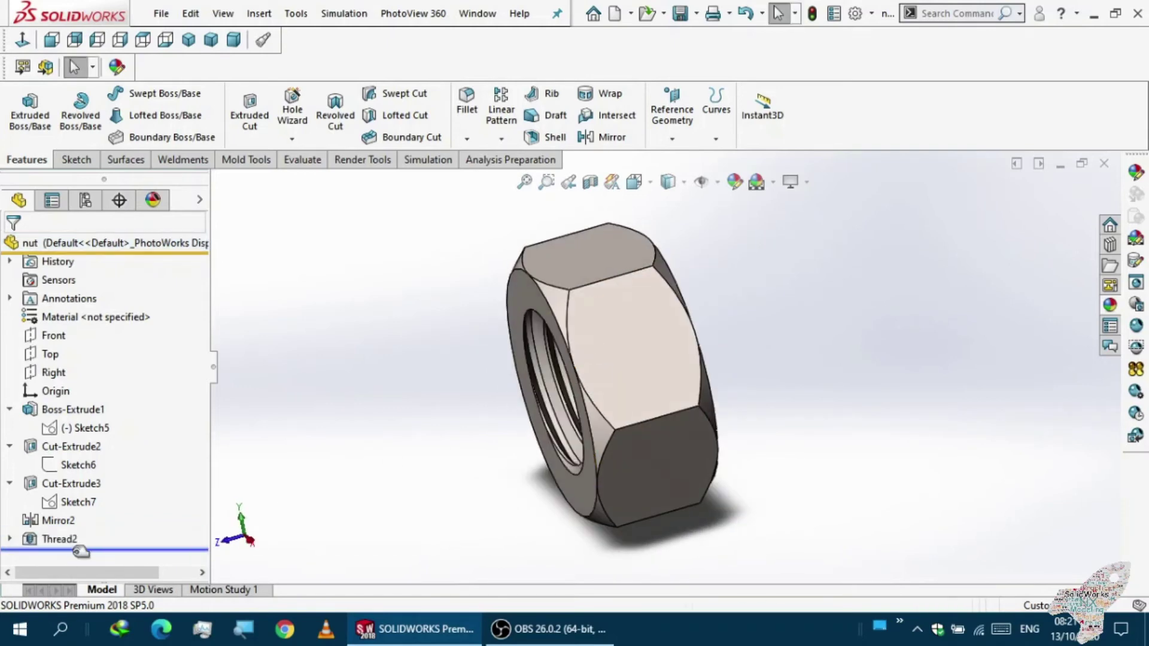
{"action": "middle_click_drag", "start_coordinate": [519, 461], "coordinate": [496, 425]}
{"action": "scroll", "coordinate": [610, 410], "scroll_direction": "down", "scroll_amount": 6}
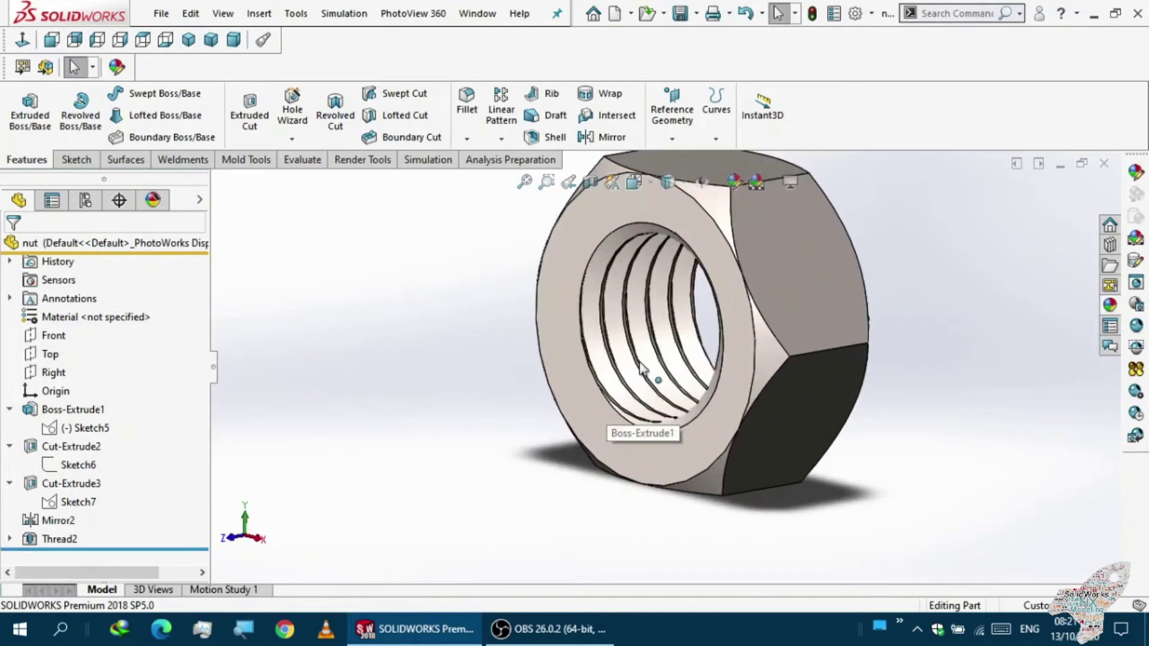
{"action": "scroll", "coordinate": [622, 340], "scroll_direction": "up", "scroll_amount": 6}
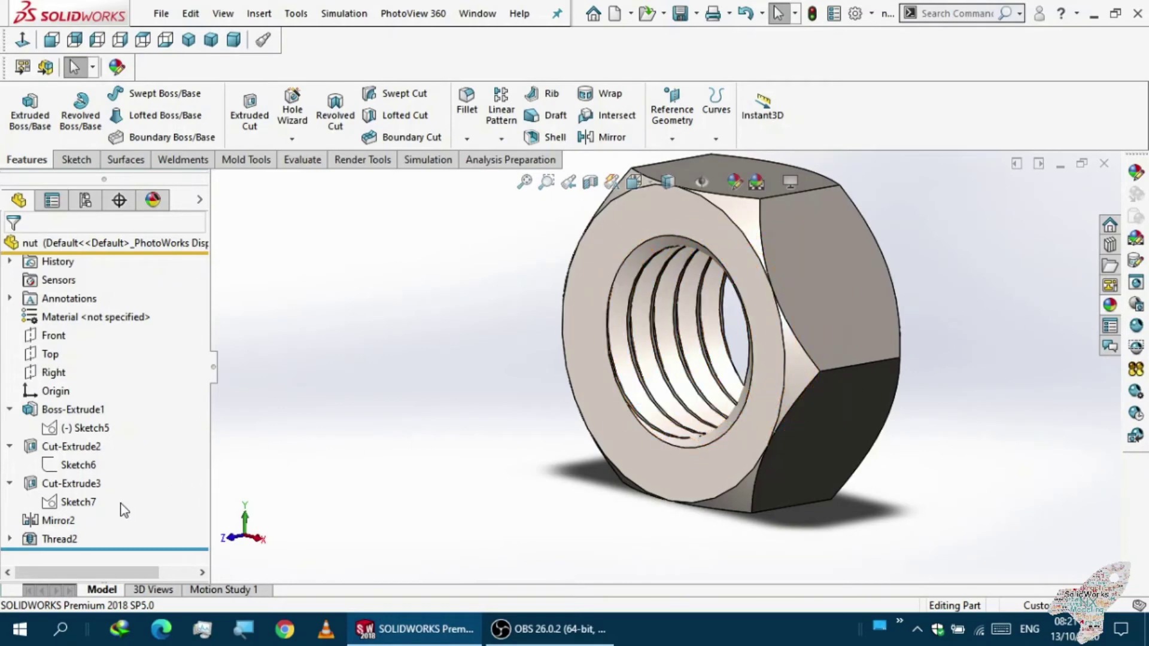
- Open the definition of Thread2 and examine its edge location, start offset, and end condition against the preview
{"action": "left_click", "coordinate": [59, 539]}
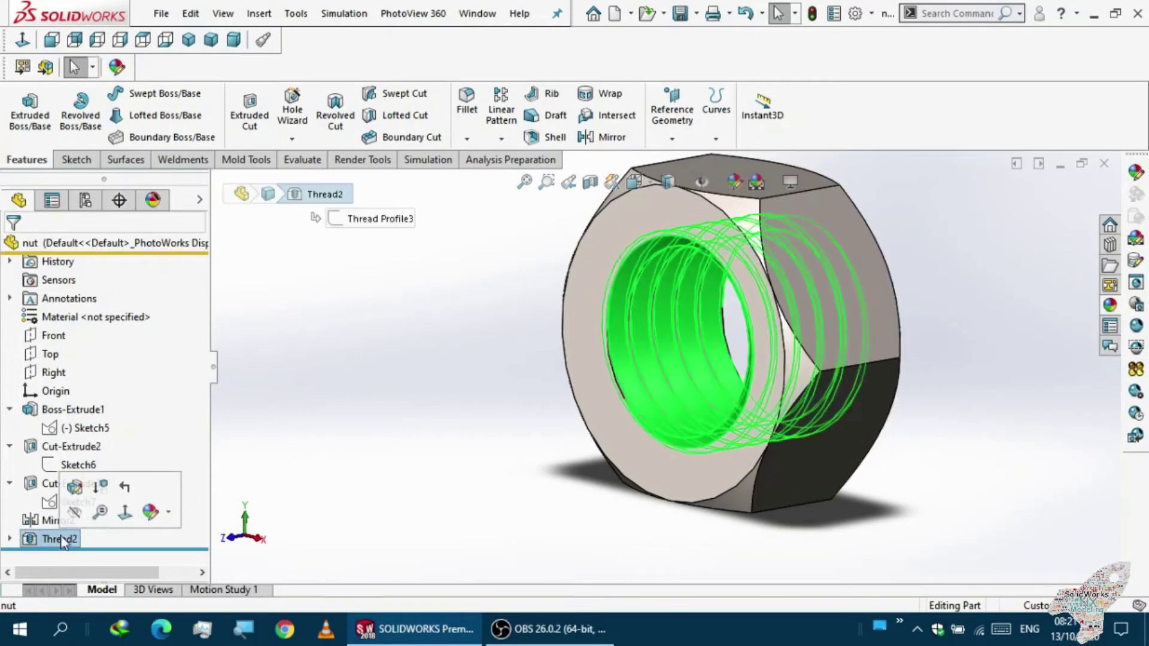
{"action": "left_click", "coordinate": [74, 492]}
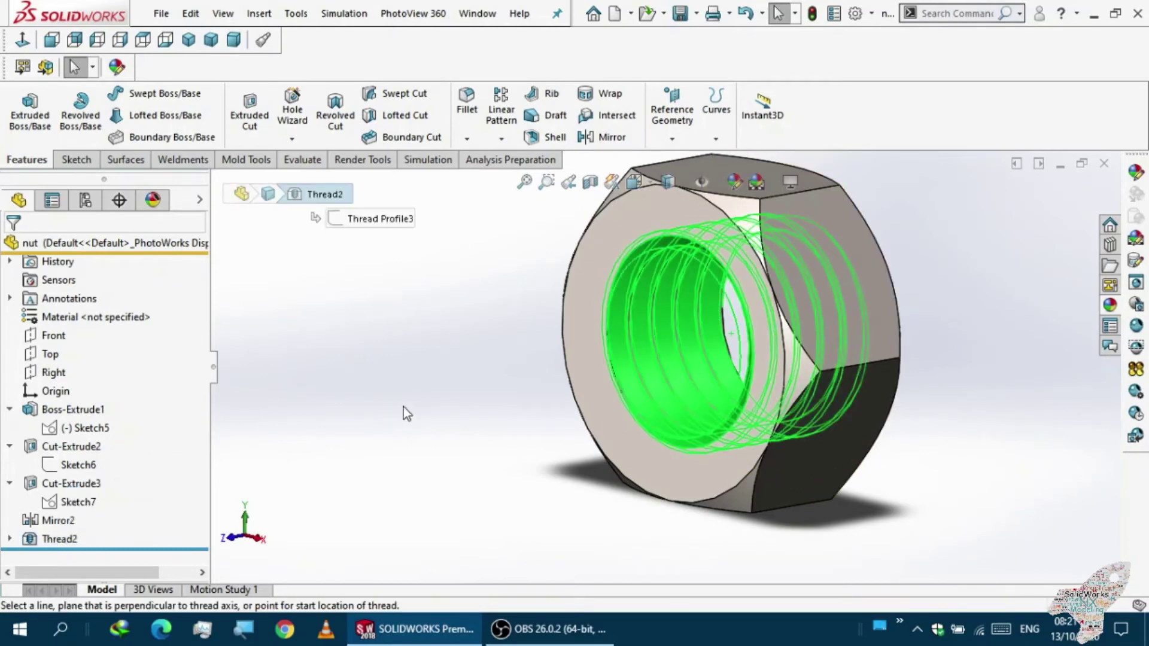
{"action": "mouse_move", "coordinate": [199, 346]}
{"action": "left_mouse_down"}
{"action": "mouse_move", "coordinate": [199, 376]}
{"action": "mouse_move", "coordinate": [210, 354]}
{"action": "left_mouse_up"}
{"action": "middle_click_drag", "start_coordinate": [470, 437], "coordinate": [440, 413]}
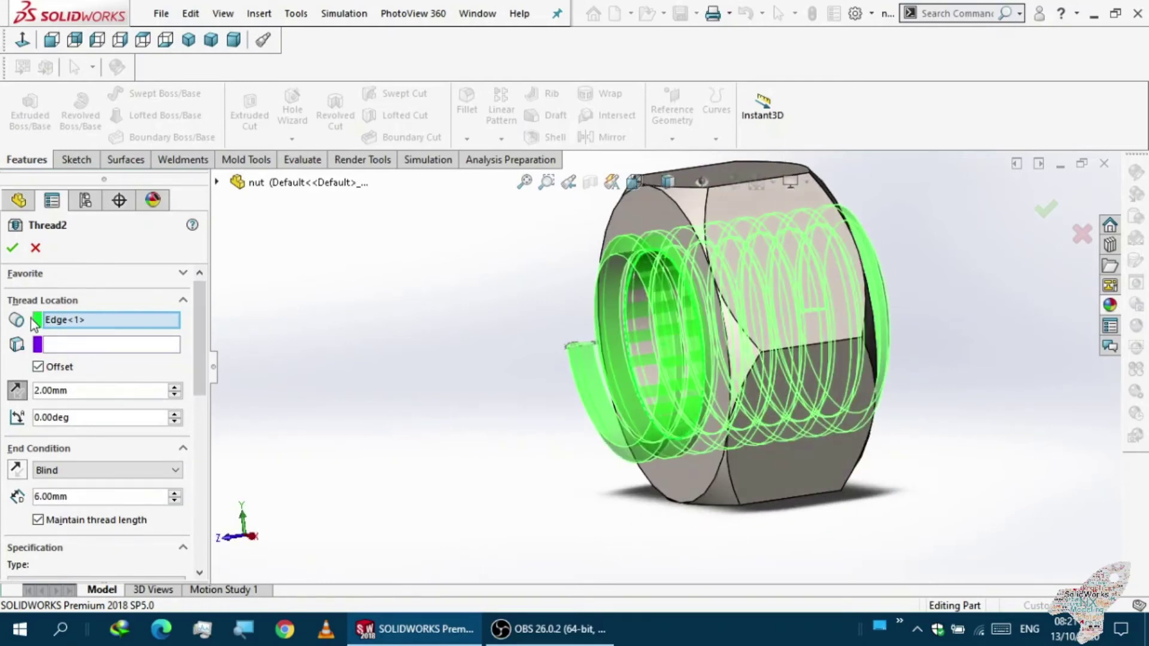
{"action": "middle_click_drag", "start_coordinate": [419, 362], "coordinate": [506, 373]}
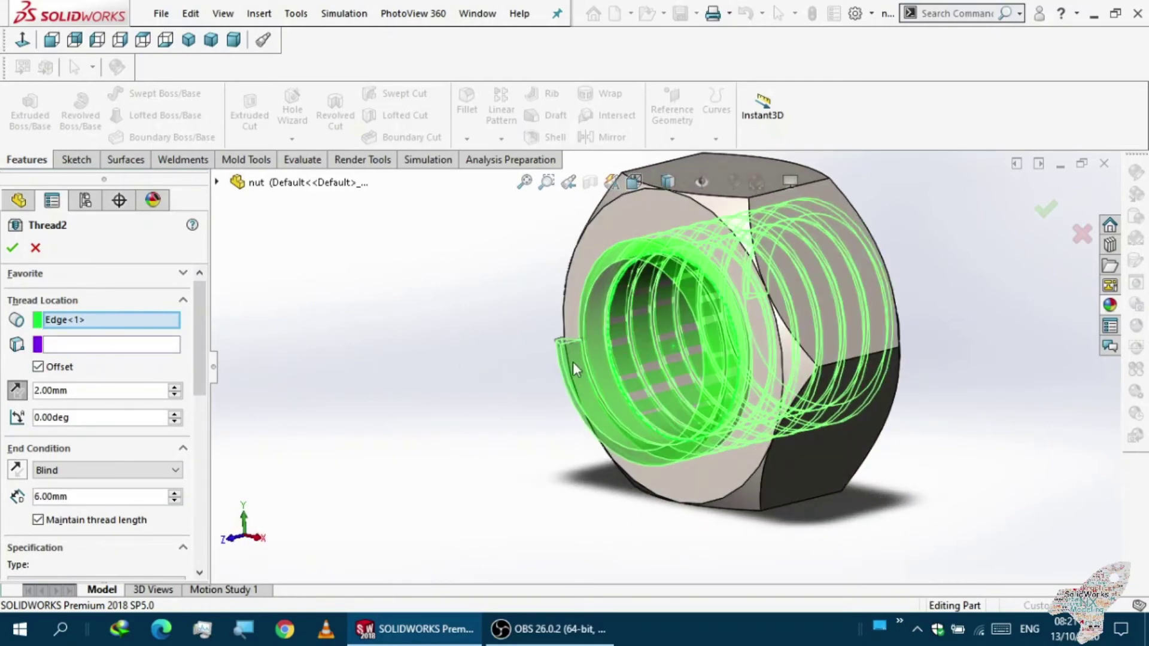
{"action": "scroll", "coordinate": [69, 321], "scroll_direction": "up", "scroll_amount": 1}
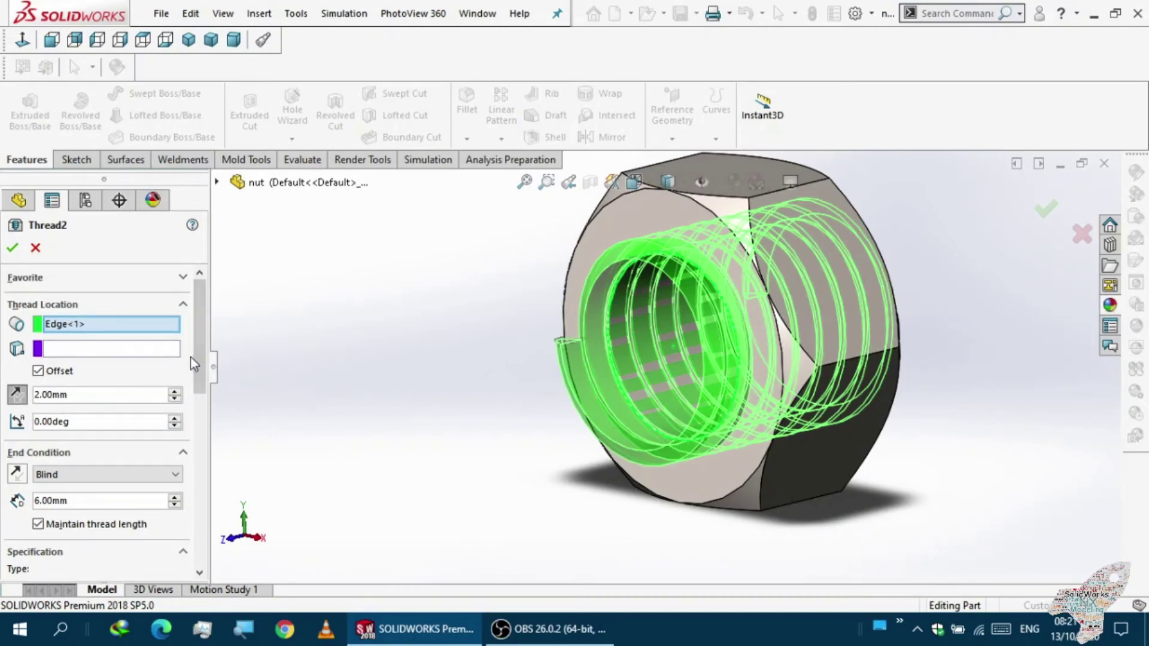
{"action": "left_click_drag", "start_coordinate": [200, 374], "coordinate": [193, 435]}
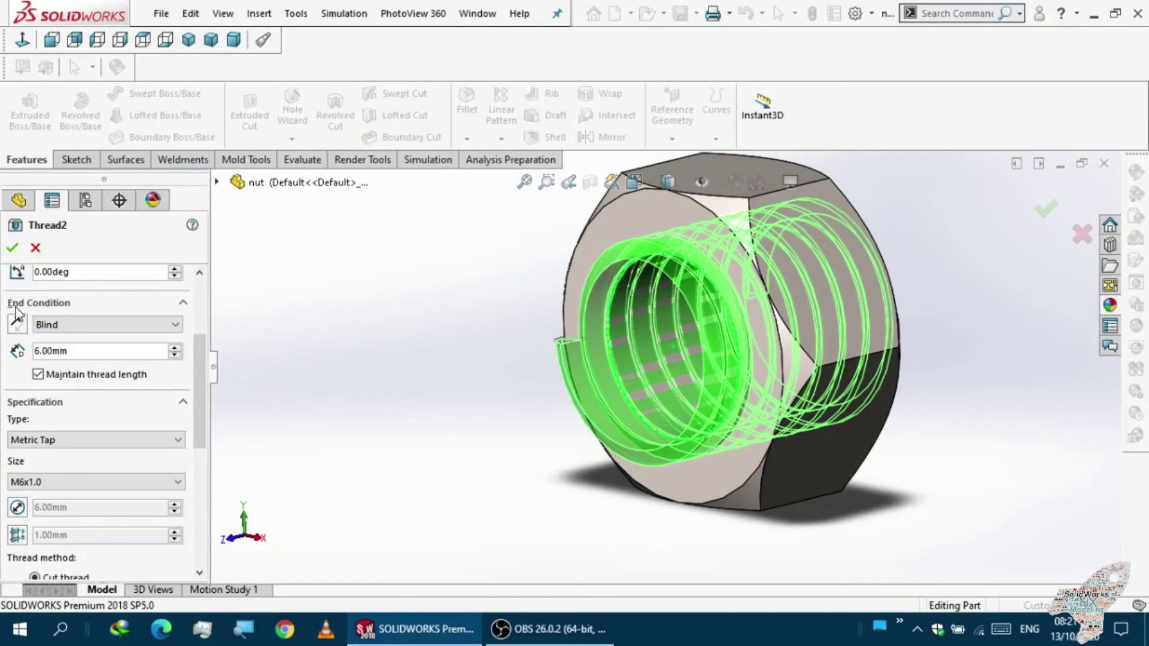
{"action": "middle_click_drag", "start_coordinate": [484, 346], "coordinate": [620, 348]}
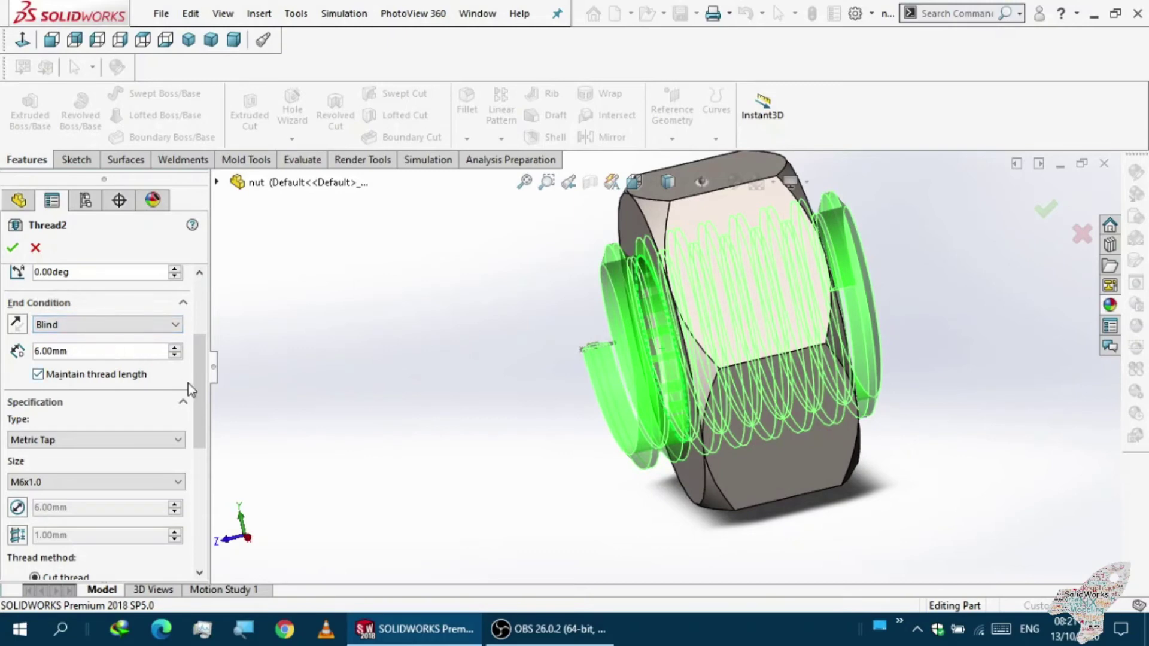
- Review Thread2's specification type, size, and thread method against the preview in the hole, and accept the definition unchanged
{"action": "scroll", "coordinate": [195, 382], "scroll_direction": "down", "scroll_amount": 3}
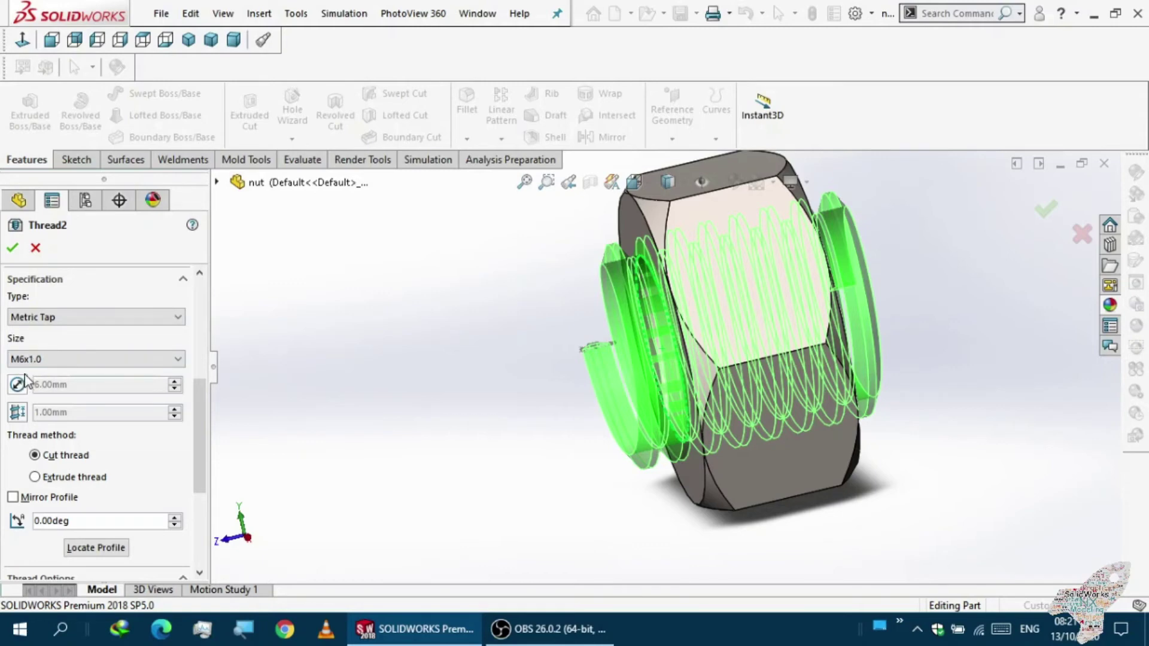
{"action": "scroll", "coordinate": [204, 437], "scroll_direction": "down", "scroll_amount": 3}
{"action": "scroll", "coordinate": [206, 446], "scroll_direction": "up", "scroll_amount": 3}
{"action": "scroll", "coordinate": [207, 439], "scroll_direction": "down", "scroll_amount": 1}
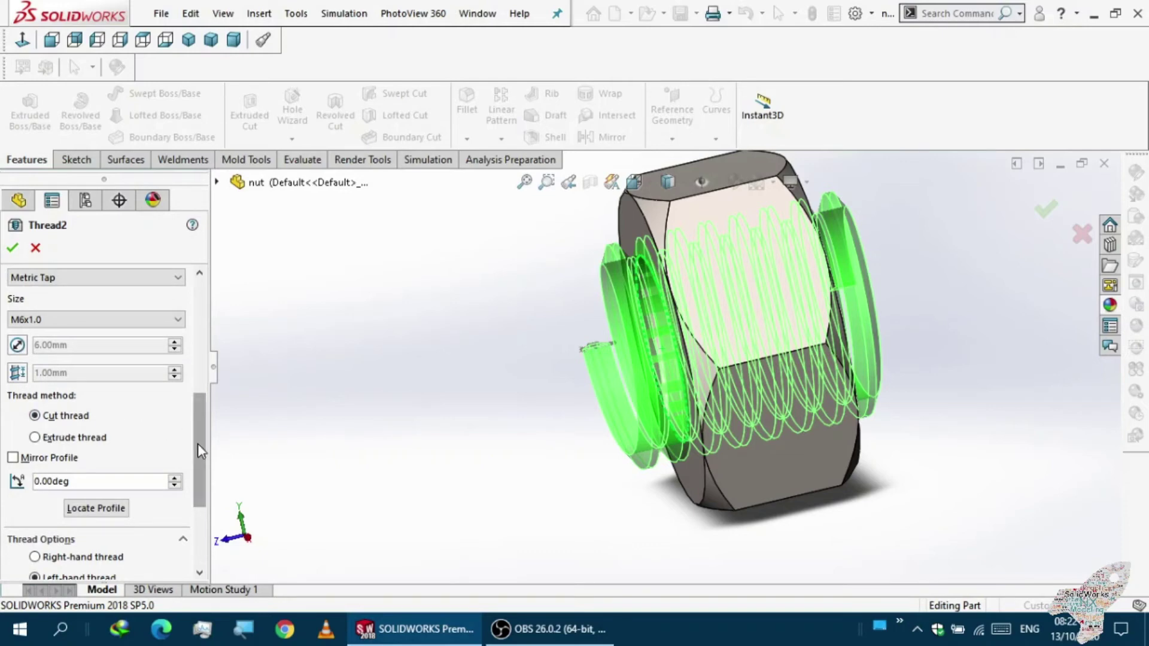
{"action": "scroll", "coordinate": [197, 443], "scroll_direction": "up", "scroll_amount": 3}
{"action": "middle_click_drag", "start_coordinate": [281, 440], "coordinate": [443, 413]}
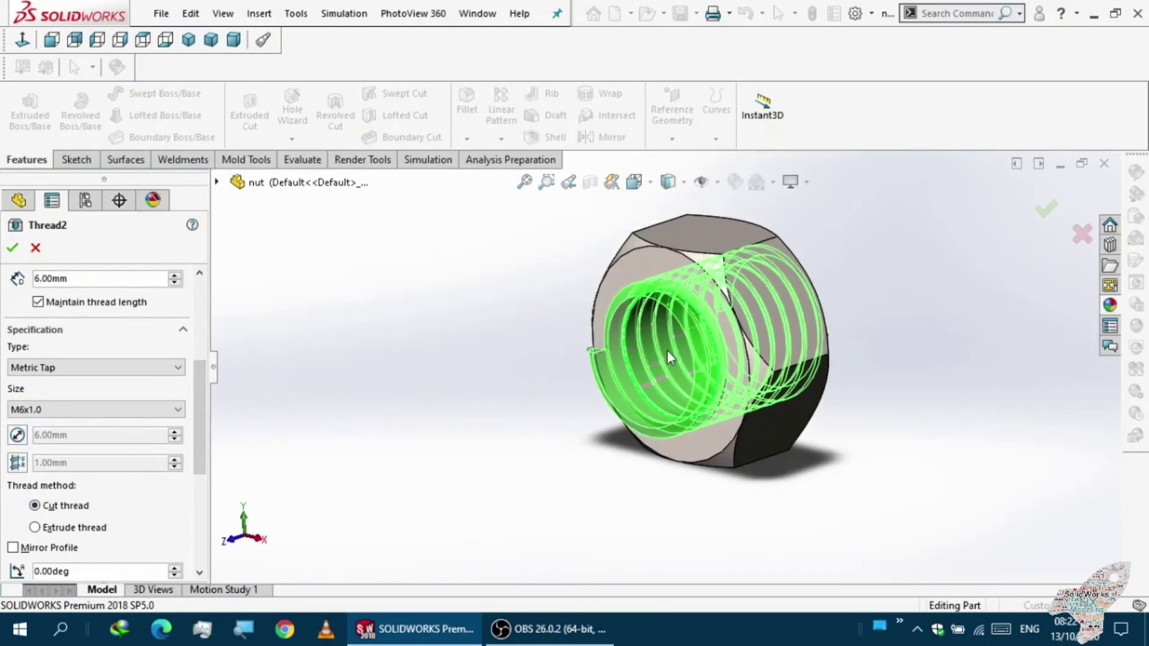
{"action": "scroll", "coordinate": [667, 350], "scroll_direction": "down", "scroll_amount": 6}
{"action": "scroll", "coordinate": [623, 351], "scroll_direction": "up", "scroll_amount": 6}
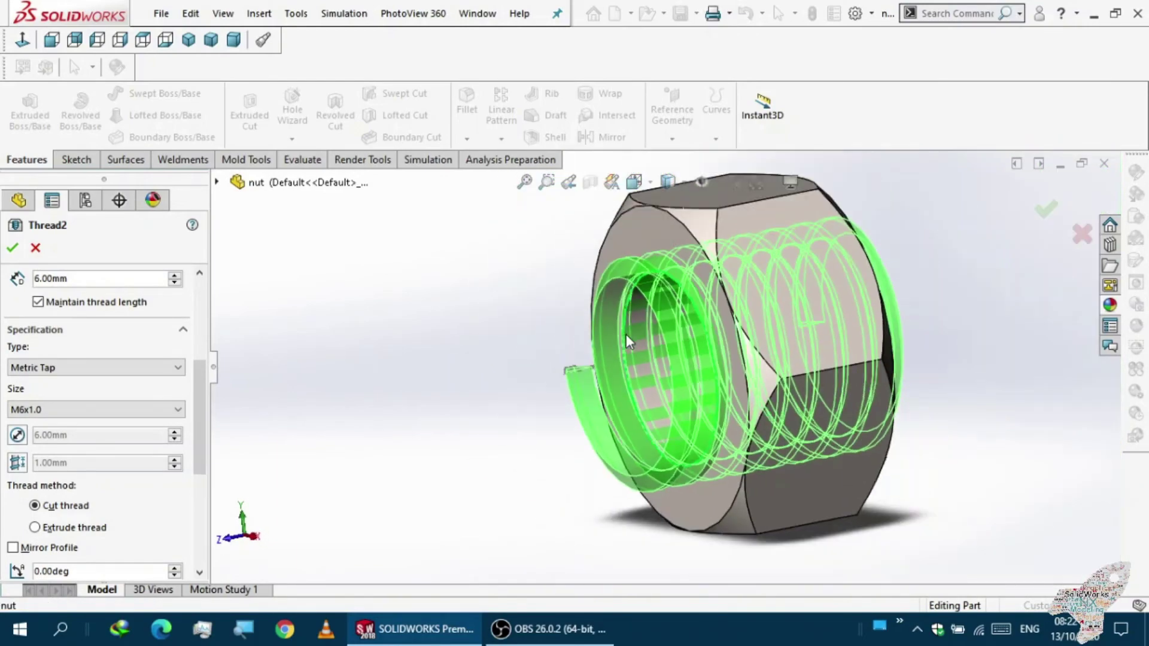
{"action": "middle_click_drag", "start_coordinate": [626, 336], "coordinate": [656, 334]}
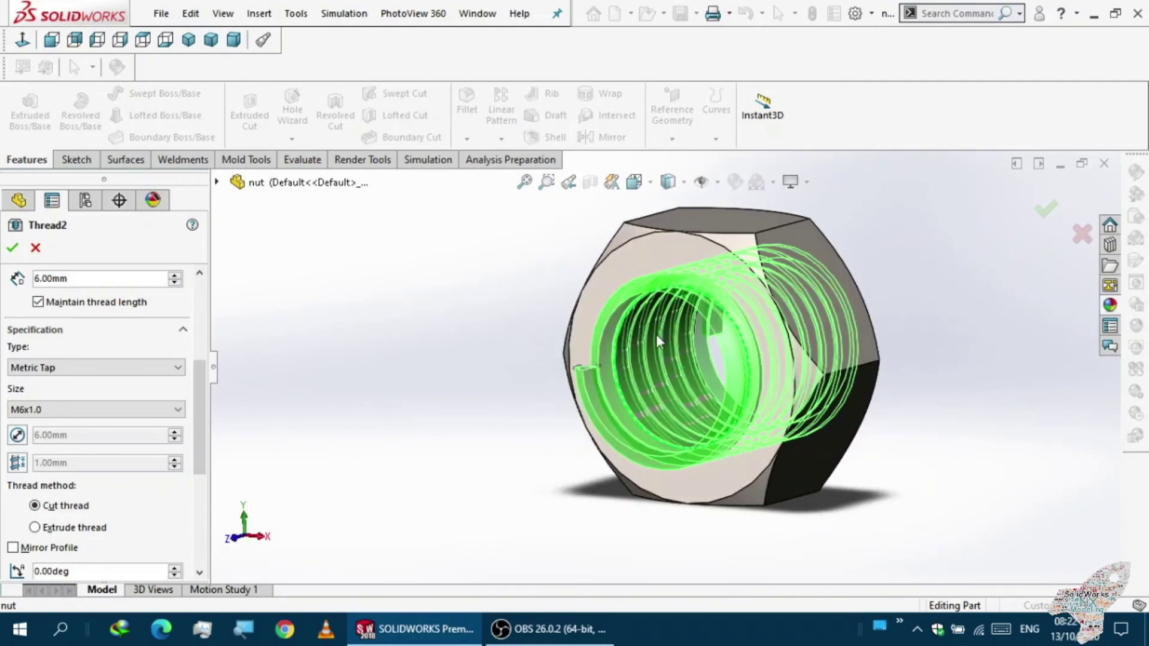
{"action": "left_click_drag", "start_coordinate": [198, 411], "coordinate": [190, 443]}
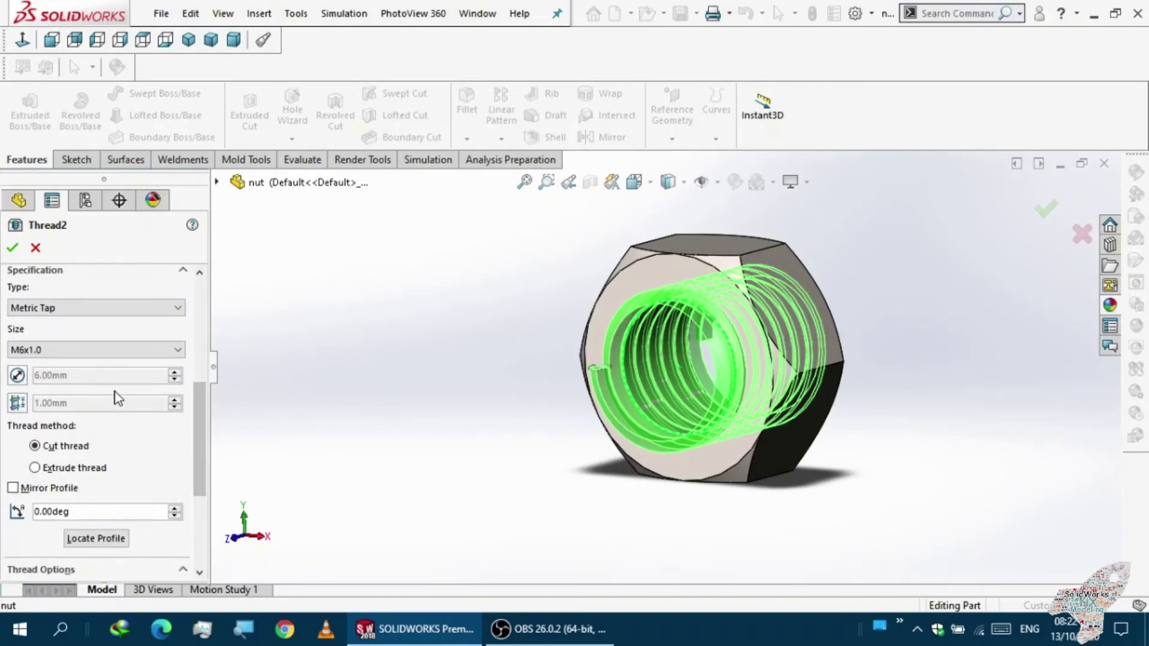
{"action": "middle_click_drag", "start_coordinate": [495, 452], "coordinate": [473, 444]}
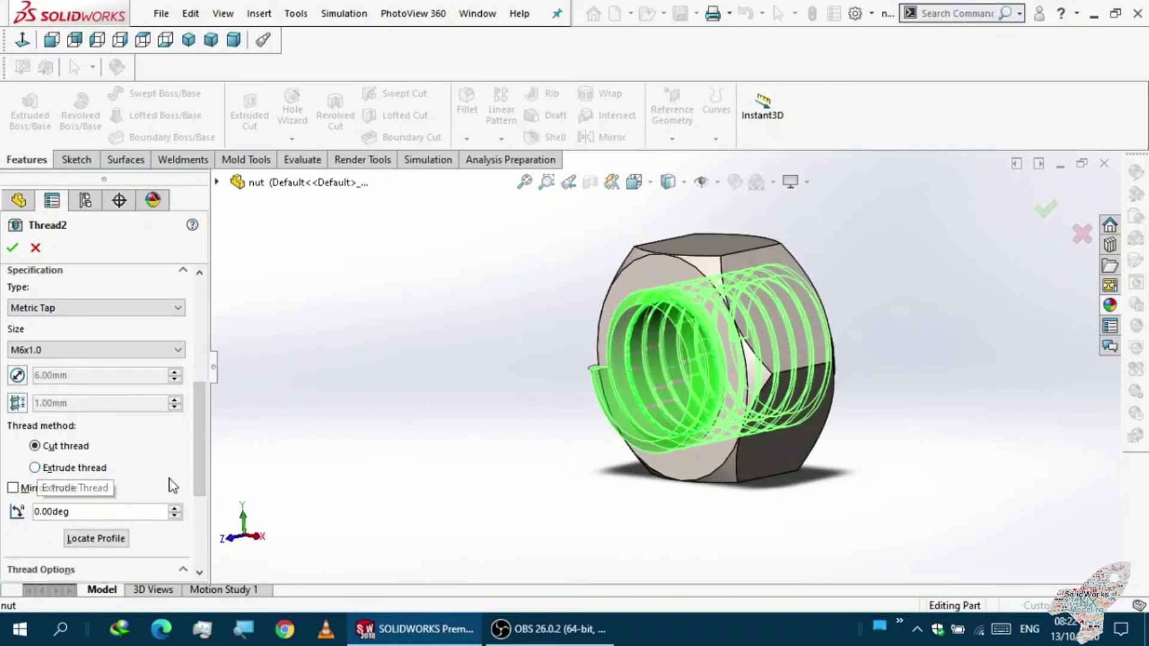
{"action": "middle_click_drag", "start_coordinate": [417, 438], "coordinate": [662, 409]}
{"action": "scroll", "coordinate": [662, 408], "scroll_direction": "down", "scroll_amount": 2}
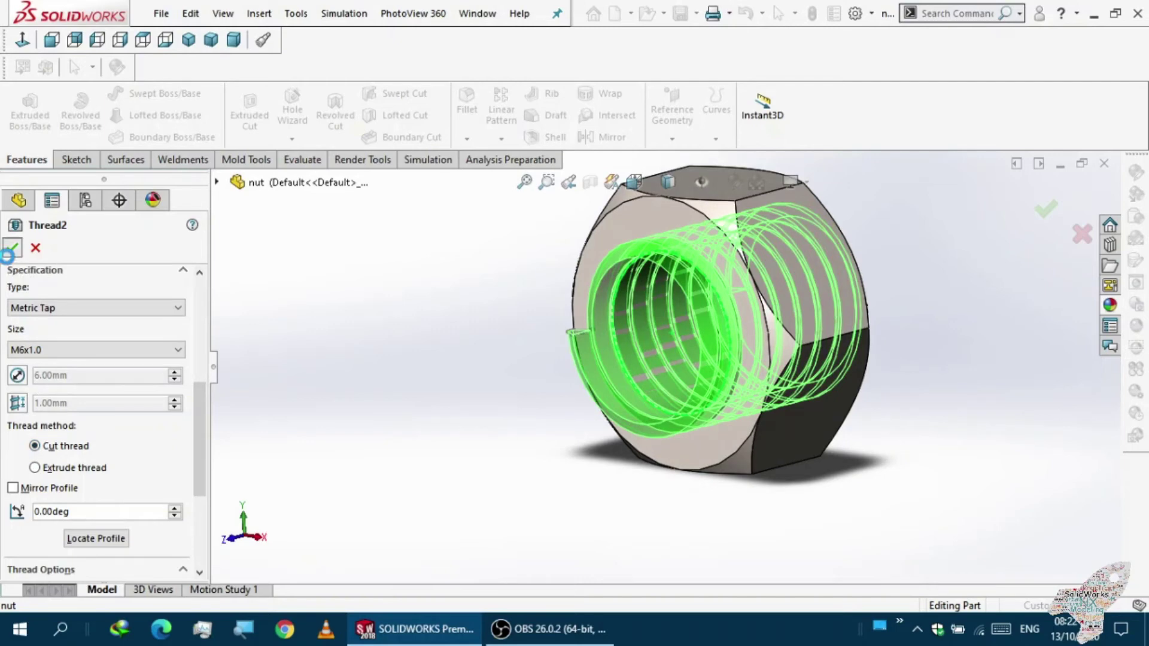
{"action": "left_click", "coordinate": [13, 247]}
- Inspect the finished threaded nut from several angles, then close the part, saving its changes, to return to the assembly
{"action": "middle_click_drag", "start_coordinate": [368, 359], "coordinate": [397, 357]}
{"action": "scroll", "coordinate": [706, 437], "scroll_direction": "up", "scroll_amount": 3}
{"action": "scroll", "coordinate": [658, 392], "scroll_direction": "down", "scroll_amount": 5}
{"action": "mouse_move", "coordinate": [657, 392]}
{"action": "middle_mouse_down"}
{"action": "mouse_move", "coordinate": [585, 379]}
{"action": "mouse_move", "coordinate": [667, 341]}
{"action": "mouse_move", "coordinate": [662, 377]}
{"action": "mouse_move", "coordinate": [720, 397]}
{"action": "mouse_move", "coordinate": [638, 401]}
{"action": "middle_mouse_up"}
{"action": "scroll", "coordinate": [655, 418], "scroll_direction": "up", "scroll_amount": 5}
{"action": "scroll", "coordinate": [612, 323], "scroll_direction": "down", "scroll_amount": 3}
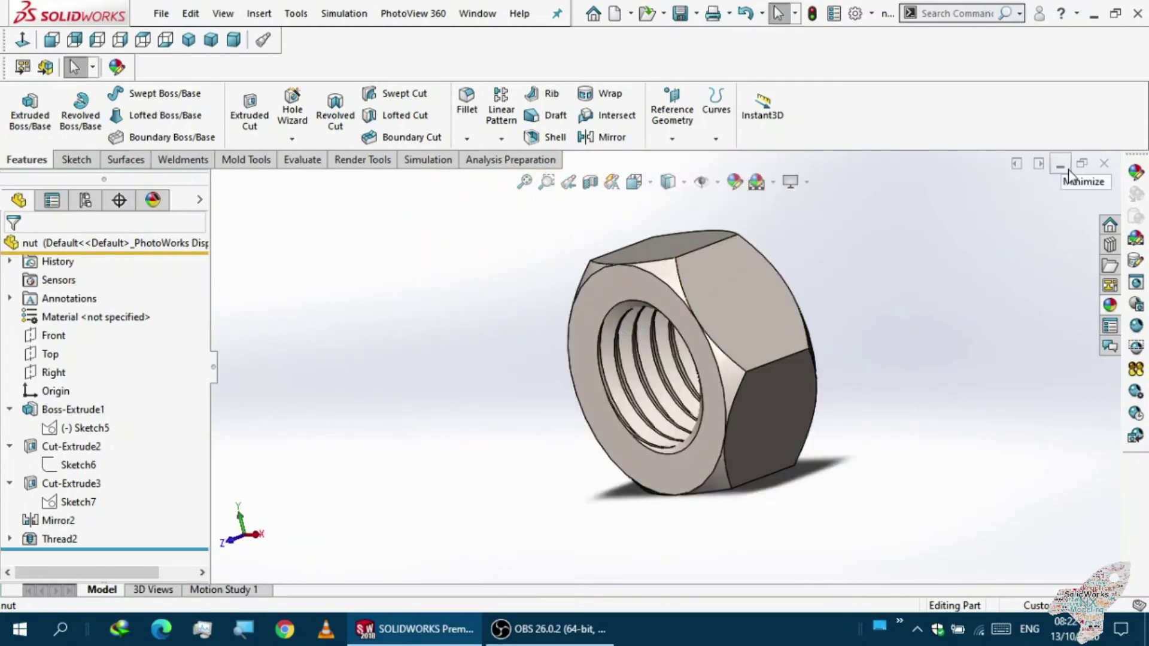
{"action": "left_click", "coordinate": [1104, 164]}
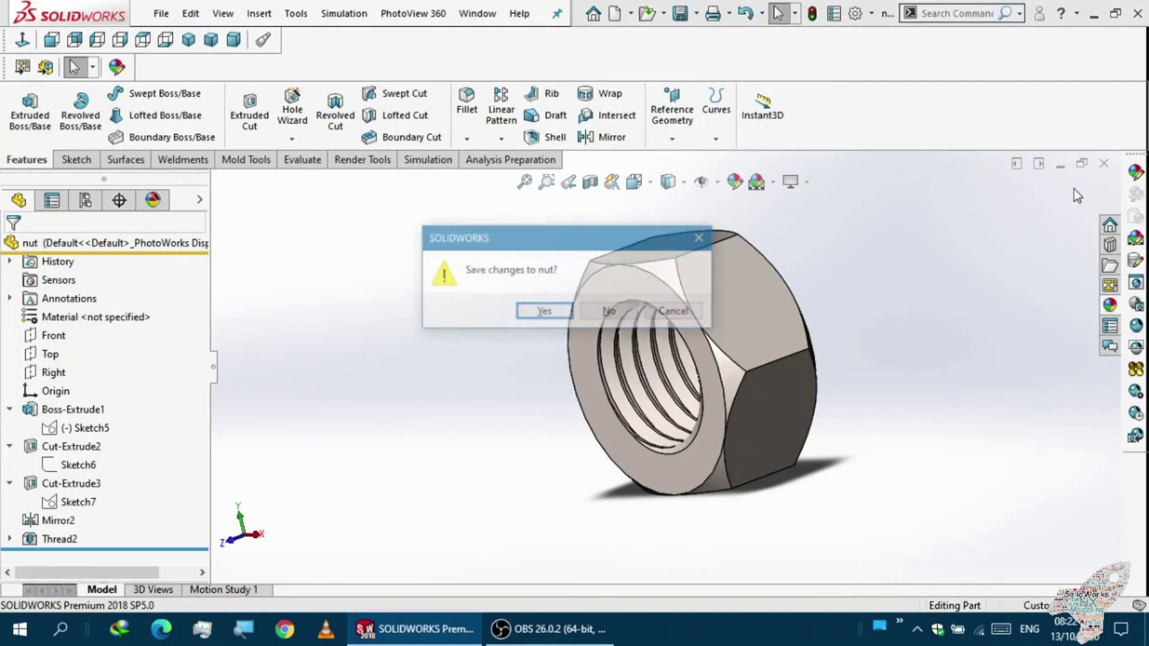
{"action": "left_click", "coordinate": [544, 313]}
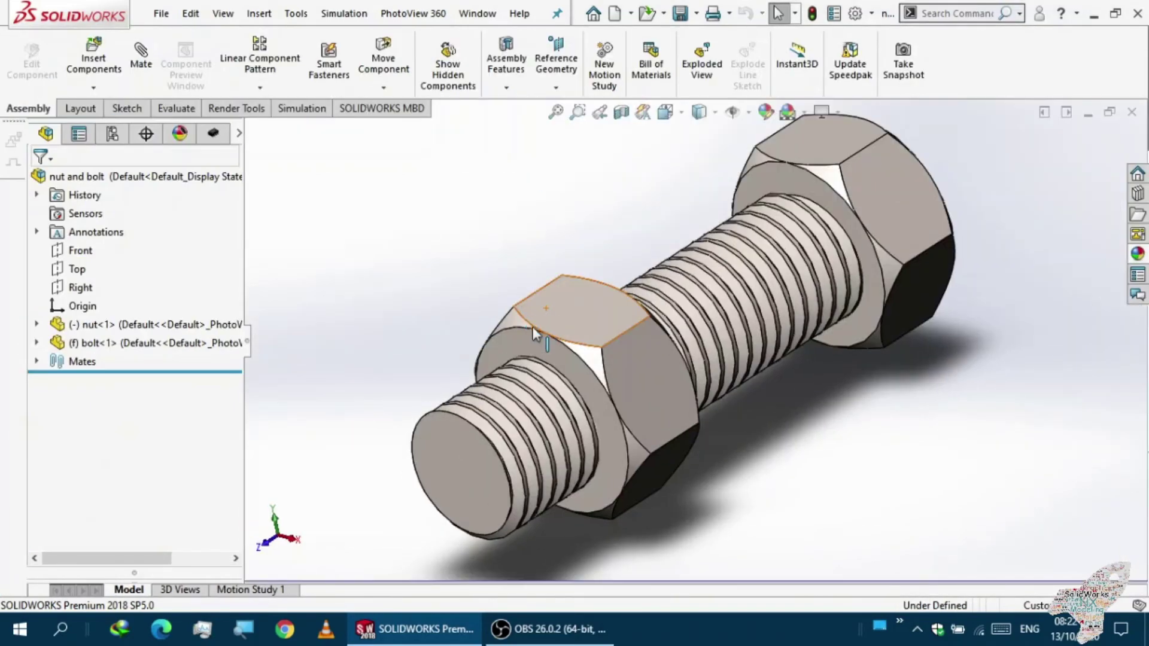
- Slide the nut along the bolt's threaded shank toward the bolt head and clear the selection
{"action": "middle_click_drag", "start_coordinate": [635, 322], "coordinate": [616, 353]}
{"action": "left_click_drag", "start_coordinate": [616, 353], "coordinate": [646, 236]}
{"action": "key", "text": "Escape"}
{"action": "middle_click_drag", "start_coordinate": [623, 249], "coordinate": [609, 277]}
{"action": "left_click", "coordinate": [576, 303]}
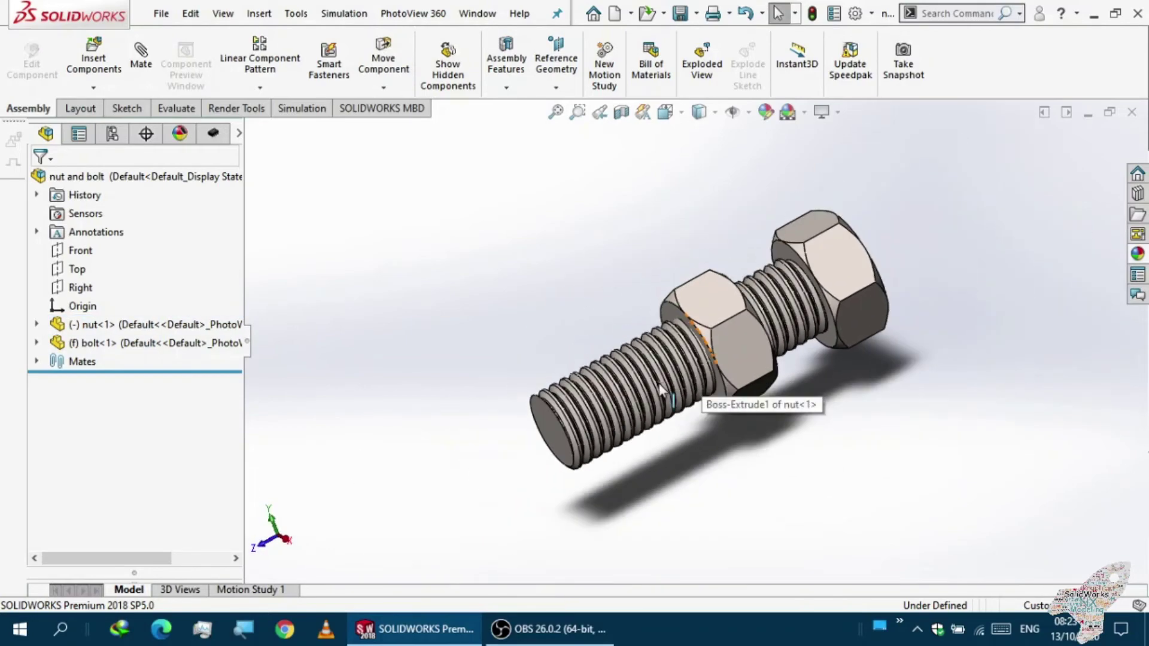
- Expand the assembly's mates and select the Concentric1 mate to examine which faces of the nut and bolt it links
{"action": "middle_click_drag", "start_coordinate": [534, 462], "coordinate": [503, 453]}
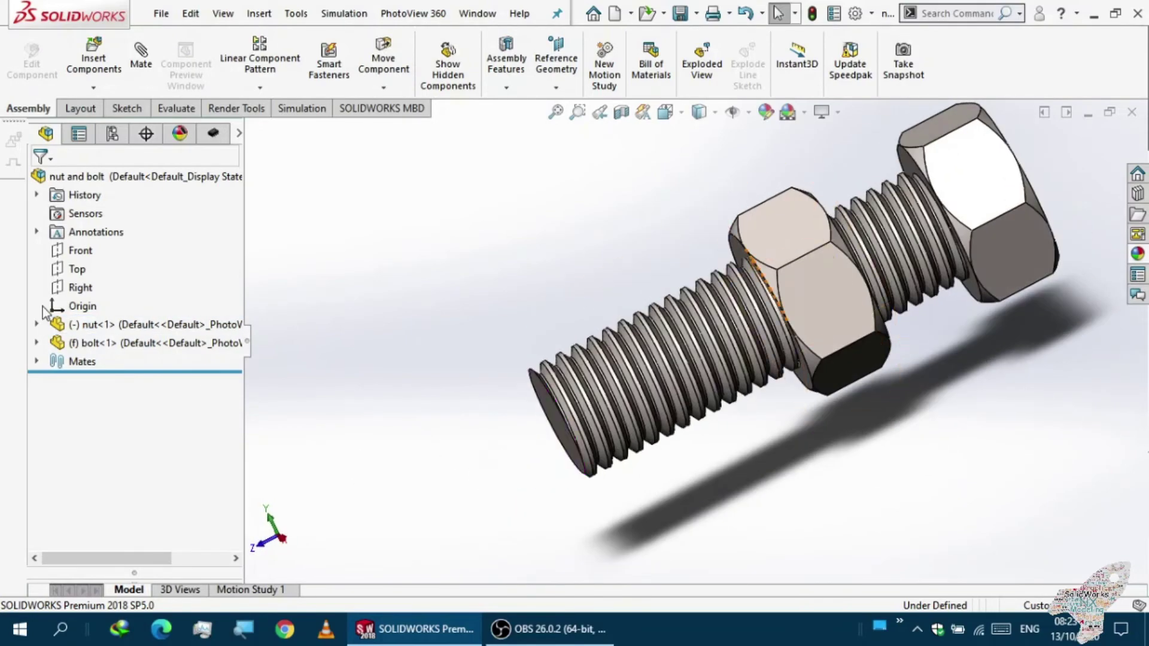
{"action": "left_click", "coordinate": [38, 362]}
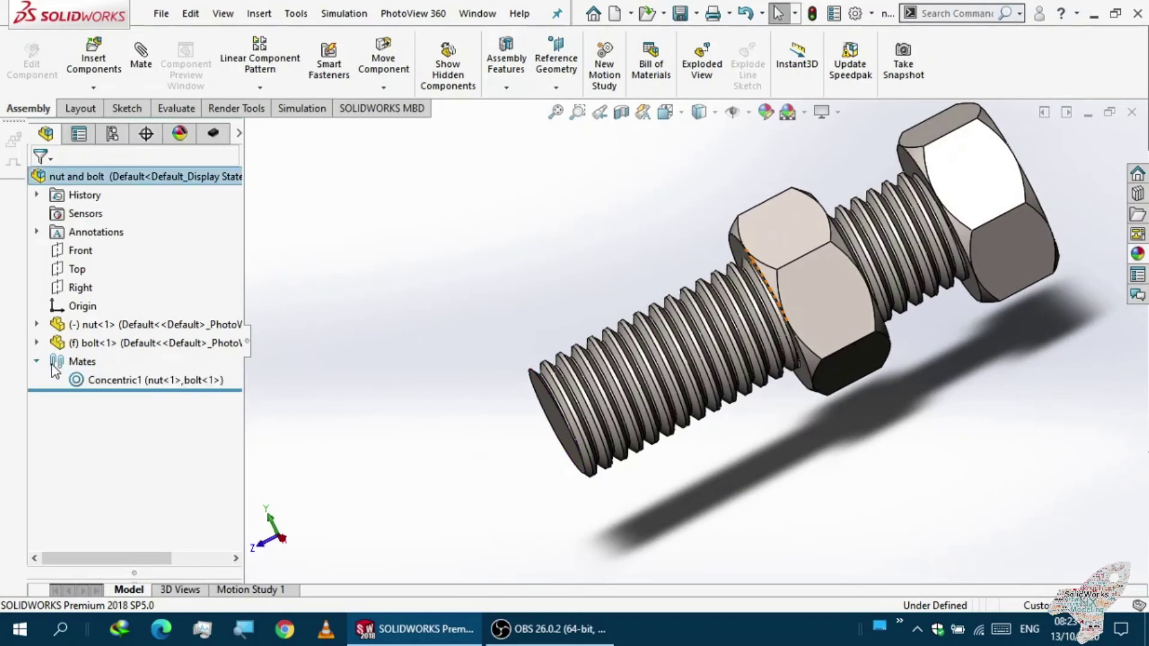
{"action": "left_click", "coordinate": [89, 386]}
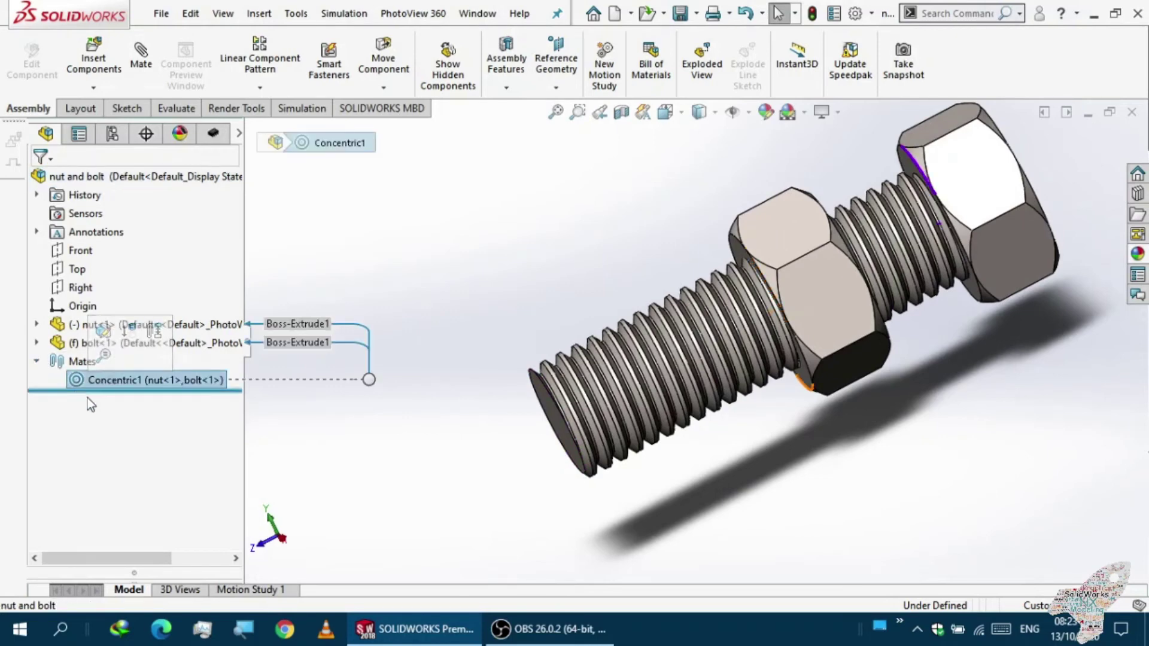
{"action": "left_click", "coordinate": [106, 379]}
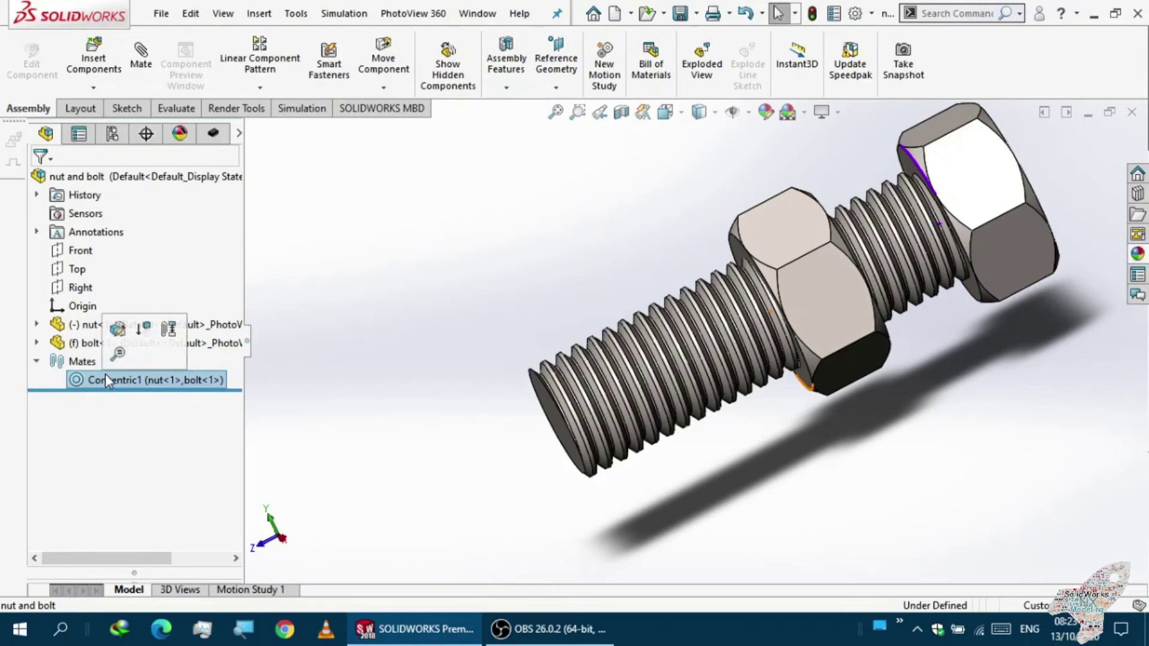
{"action": "left_click", "coordinate": [142, 430]}
{"action": "left_click", "coordinate": [113, 386]}
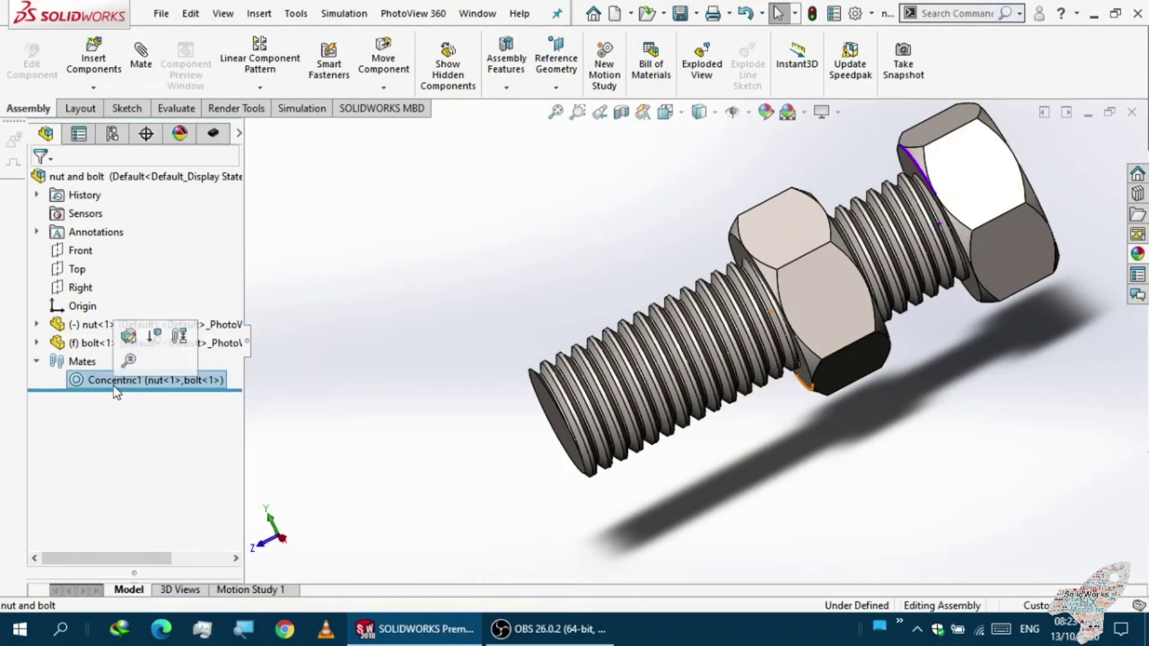
{"action": "left_click", "coordinate": [94, 407]}
{"action": "left_click", "coordinate": [99, 381]}
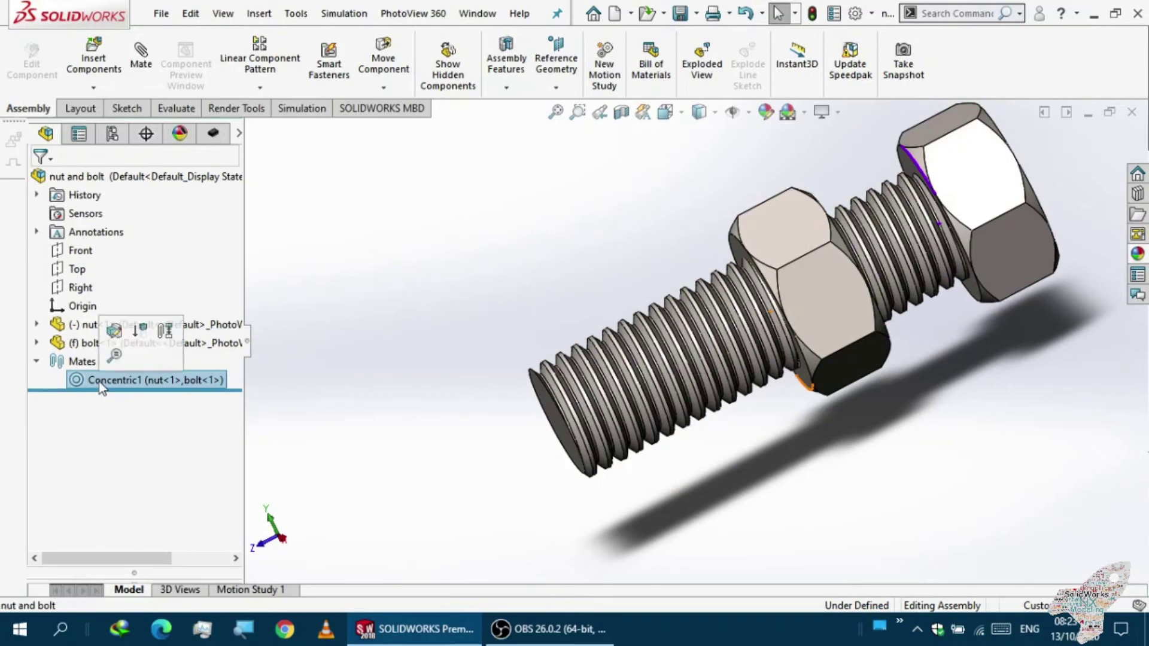
- Slide the nut along the bolt's axis until it is clear of the shank's free end, and clear the selection
{"action": "left_click", "coordinate": [85, 414]}
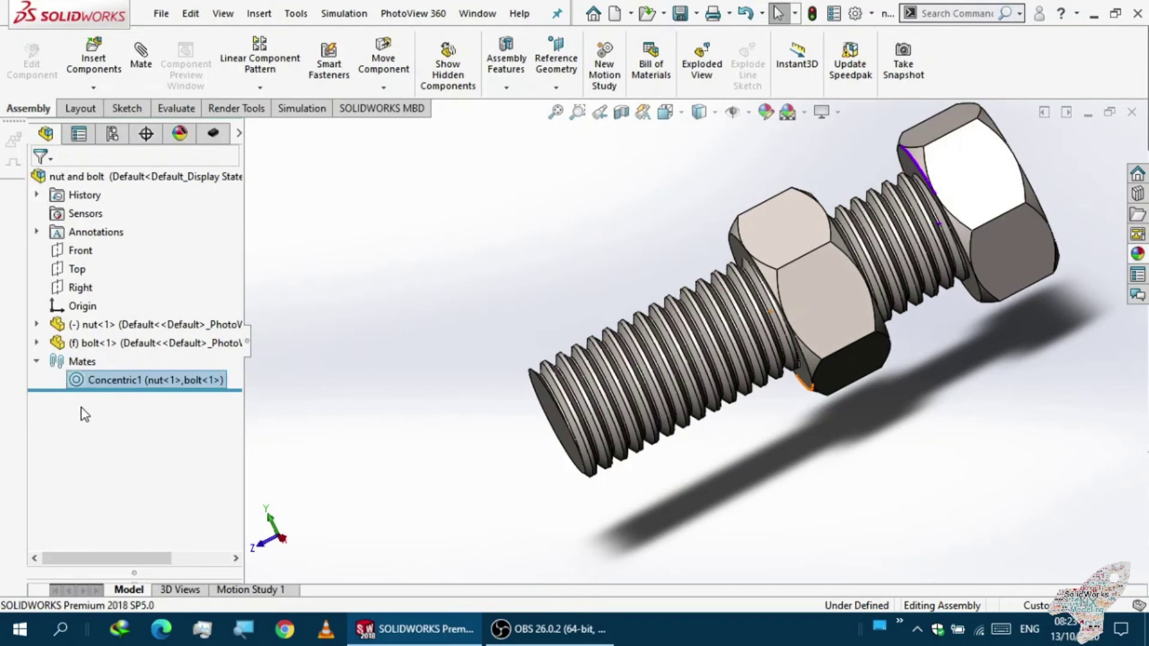
{"action": "left_click", "coordinate": [89, 377]}
{"action": "left_click", "coordinate": [90, 495]}
{"action": "left_click", "coordinate": [315, 437]}
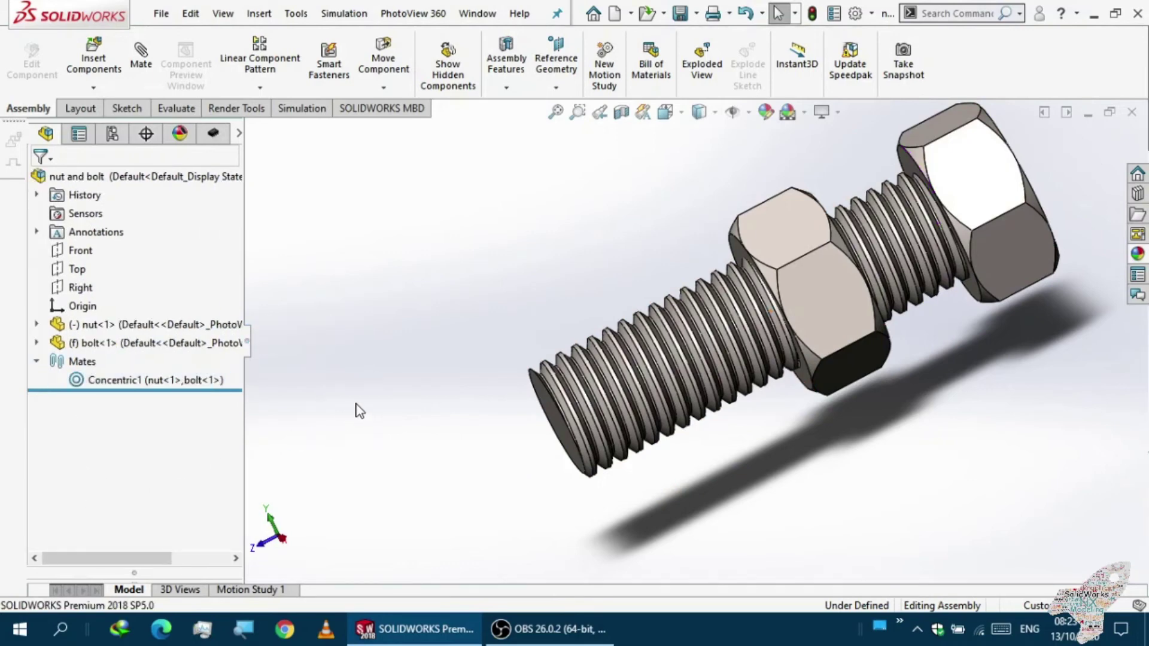
{"action": "middle_click_drag", "start_coordinate": [359, 411], "coordinate": [441, 400]}
{"action": "left_click", "coordinate": [672, 292]}
{"action": "left_click_drag", "start_coordinate": [672, 291], "coordinate": [506, 516]}
{"action": "middle_click_drag", "start_coordinate": [503, 346], "coordinate": [434, 354]}
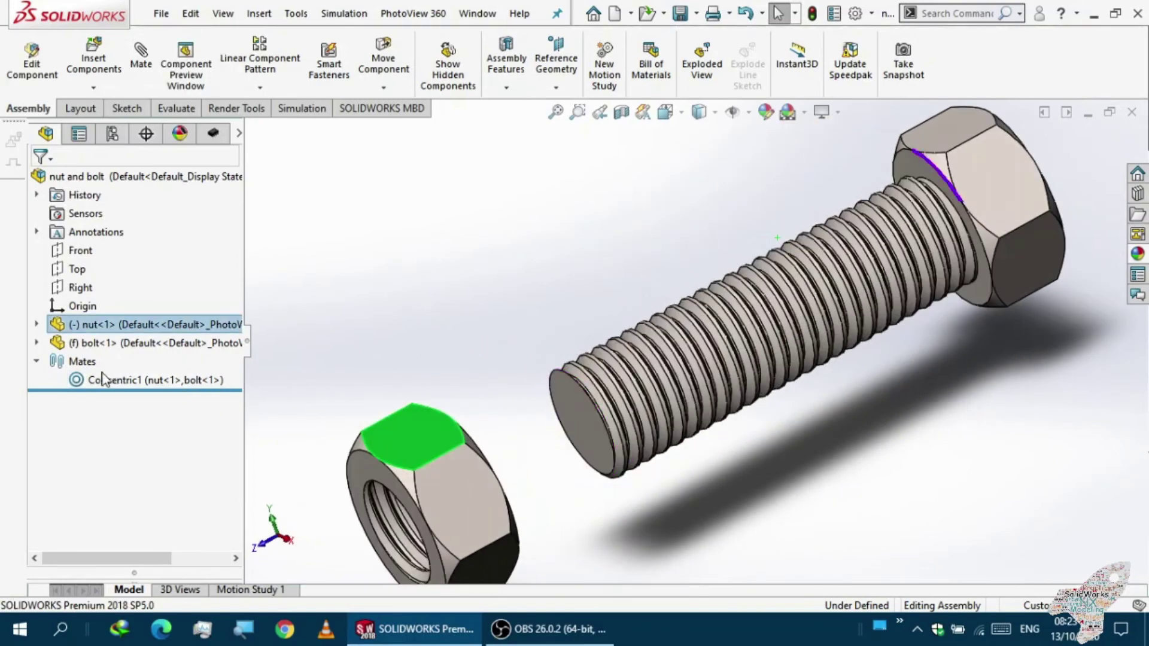
{"action": "left_click", "coordinate": [83, 383]}
{"action": "left_click", "coordinate": [337, 394]}
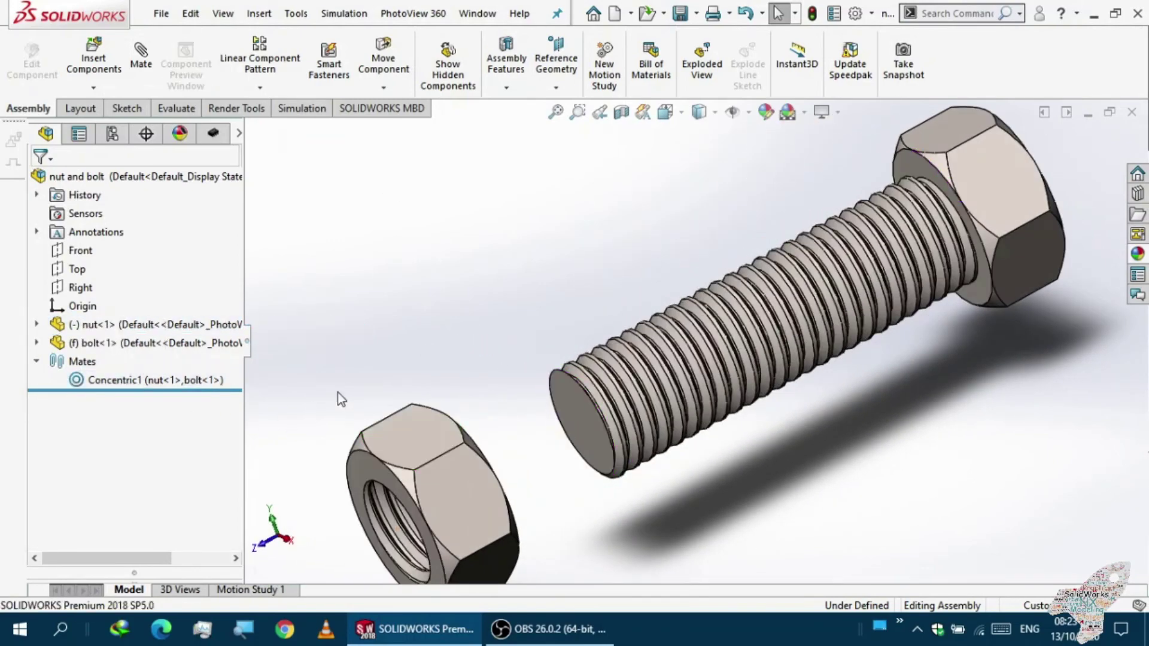
- Expand the nut and bolt components in the assembly tree and look through the features of each part
{"action": "left_click", "coordinate": [38, 324]}
{"action": "scroll", "coordinate": [48, 335], "scroll_direction": "down", "scroll_amount": 2}
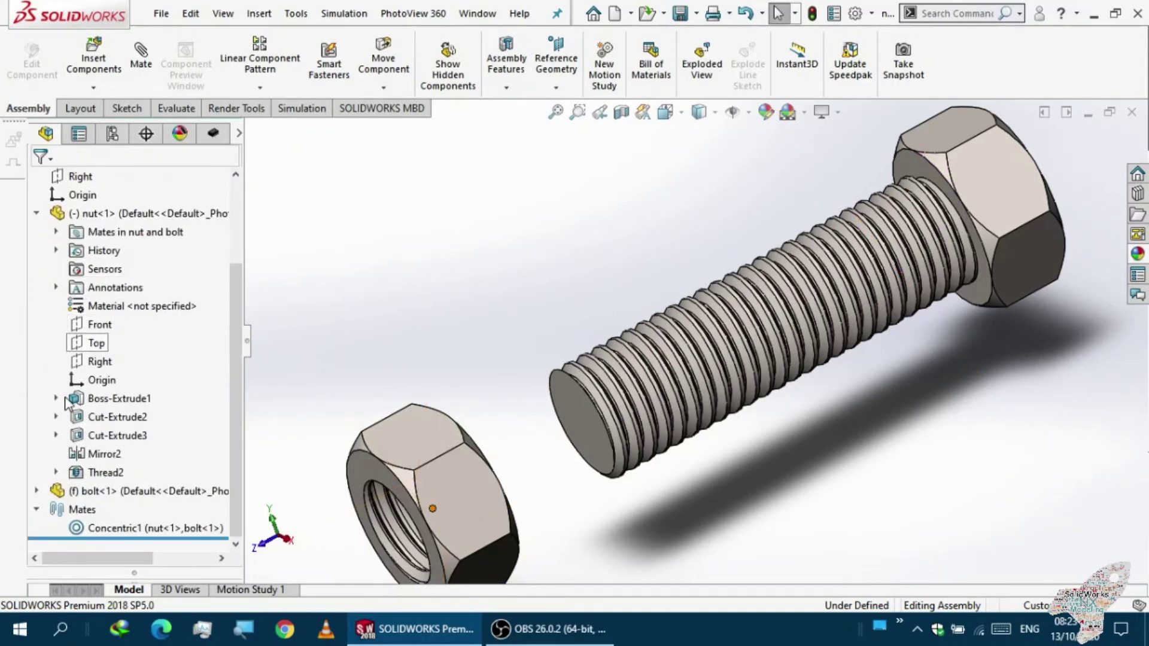
{"action": "left_click", "coordinate": [36, 491]}
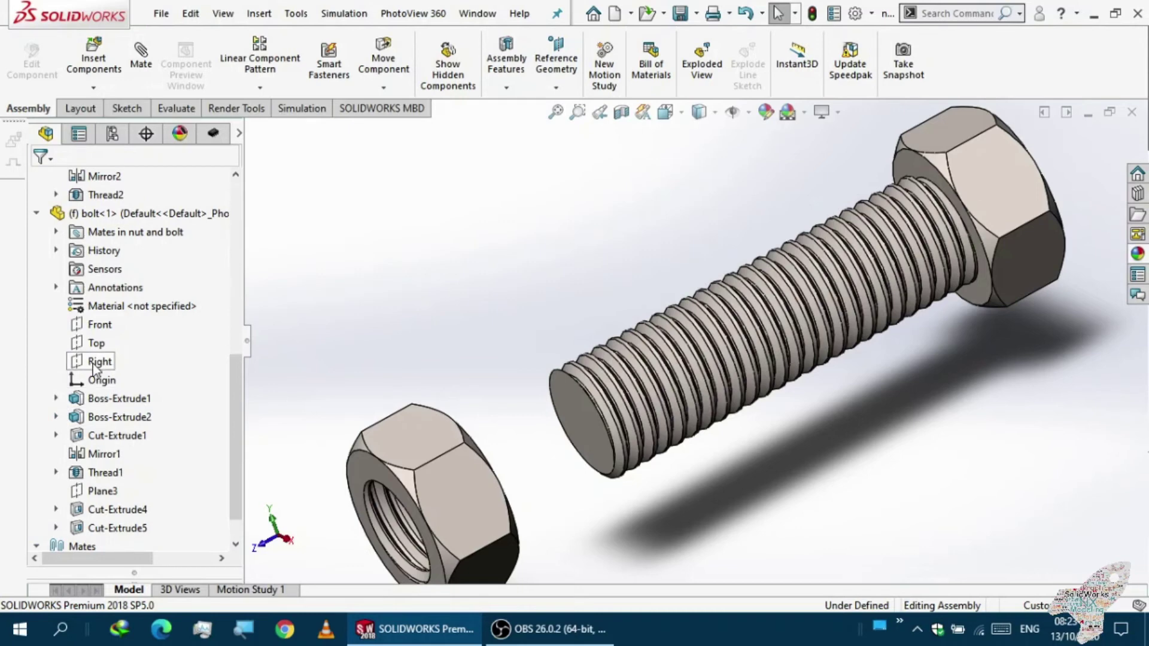
{"action": "scroll", "coordinate": [93, 368], "scroll_direction": "up", "scroll_amount": 2}
{"action": "scroll", "coordinate": [87, 413], "scroll_direction": "down", "scroll_amount": 3}
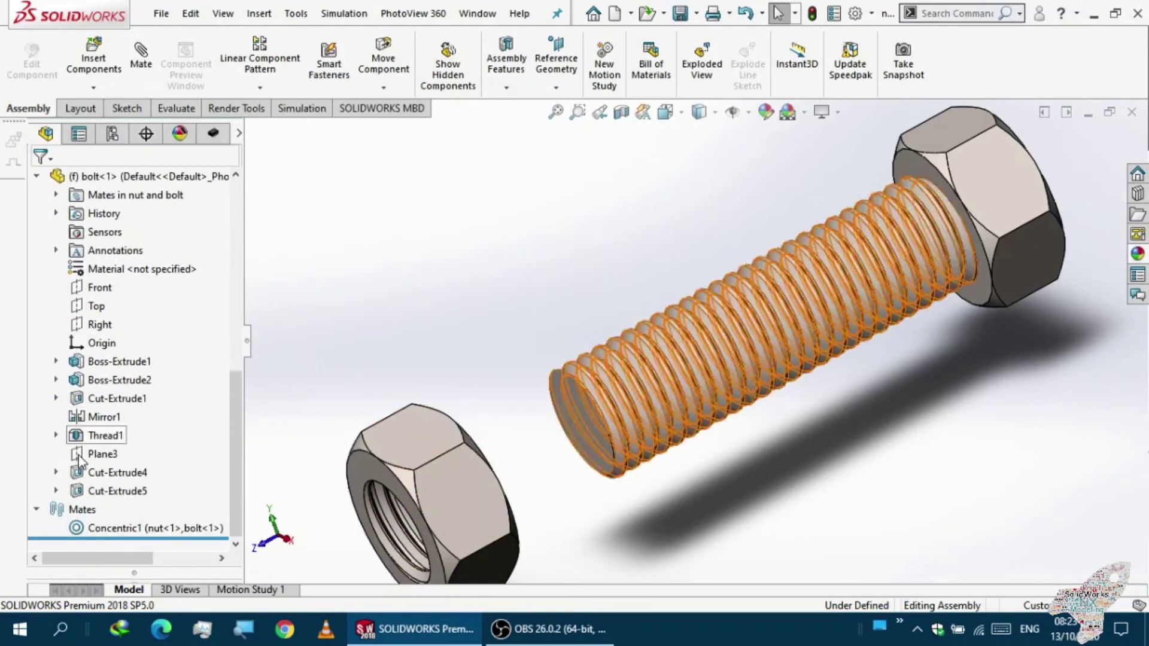
{"action": "scroll", "coordinate": [75, 419], "scroll_direction": "up", "scroll_amount": 4}
{"action": "scroll", "coordinate": [63, 306], "scroll_direction": "down", "scroll_amount": 4}
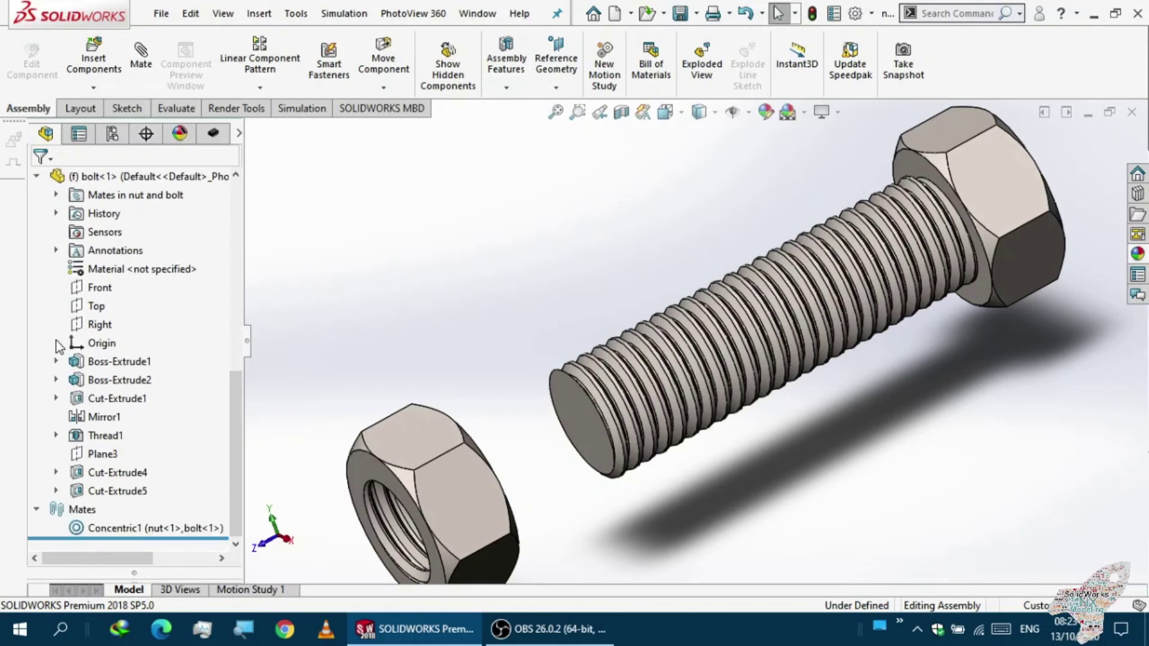
- Open the Concentric1 mate for editing with both the nut and the bolt in view
{"action": "left_click", "coordinate": [73, 528]}
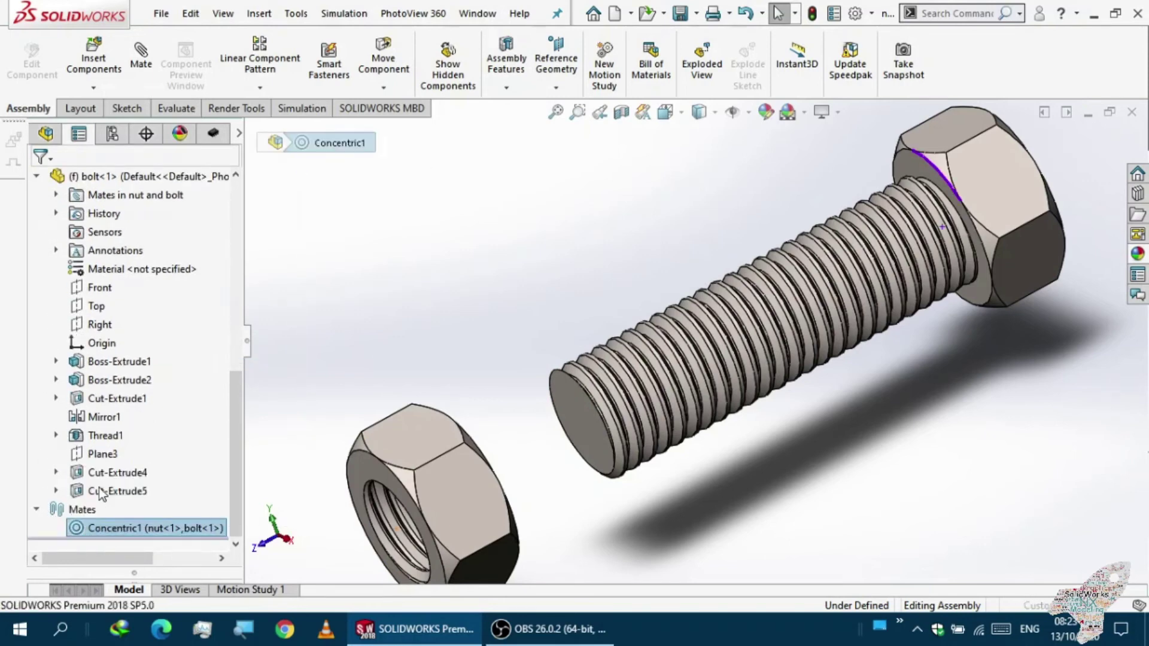
{"action": "scroll", "coordinate": [443, 386], "scroll_direction": "up", "scroll_amount": 2}
{"action": "scroll", "coordinate": [480, 358], "scroll_direction": "down", "scroll_amount": 3}
{"action": "scroll", "coordinate": [504, 422], "scroll_direction": "up", "scroll_amount": 3}
{"action": "scroll", "coordinate": [756, 422], "scroll_direction": "down", "scroll_amount": 3}
{"action": "middle_click_drag", "start_coordinate": [755, 422], "coordinate": [708, 410]}
{"action": "scroll", "coordinate": [623, 413], "scroll_direction": "up", "scroll_amount": 3}
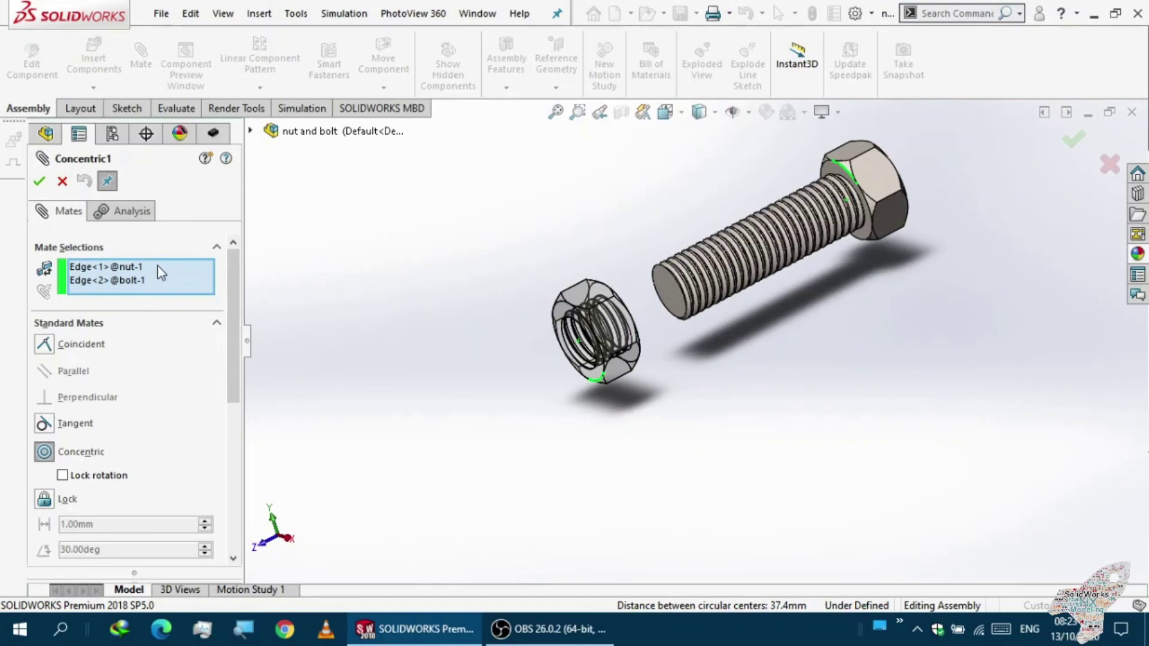
- Highlight the nut edge and the bolt edge among the mate selections in turn and examine where each lies on the model
{"action": "left_click", "coordinate": [128, 273]}
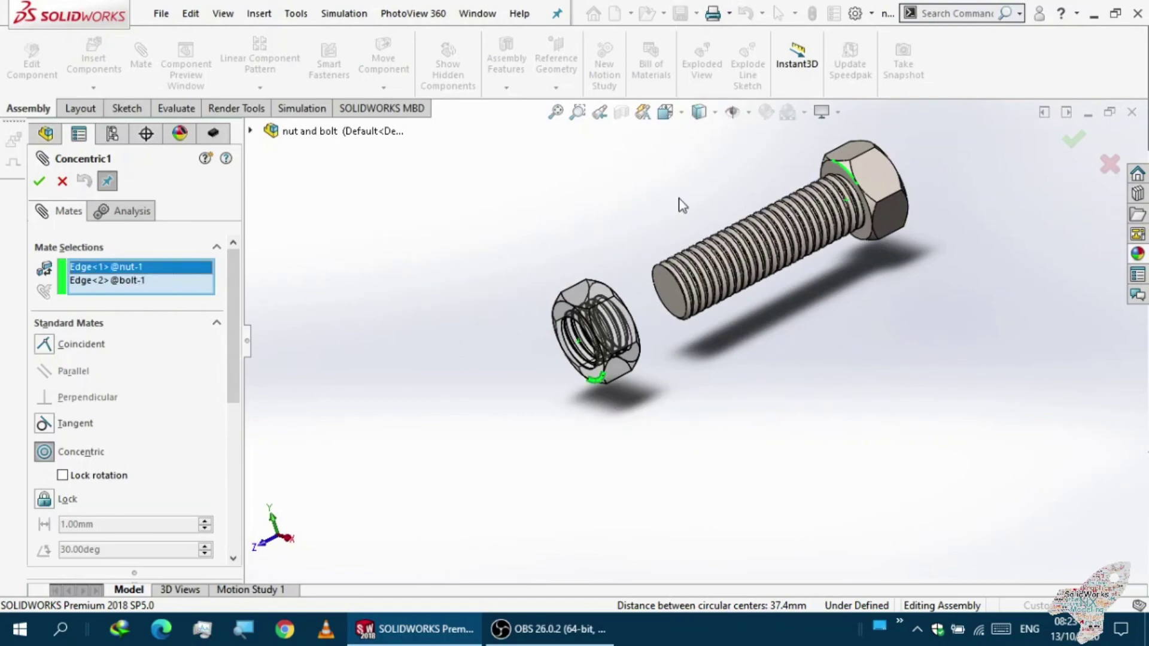
{"action": "scroll", "coordinate": [802, 206], "scroll_direction": "down", "scroll_amount": 5}
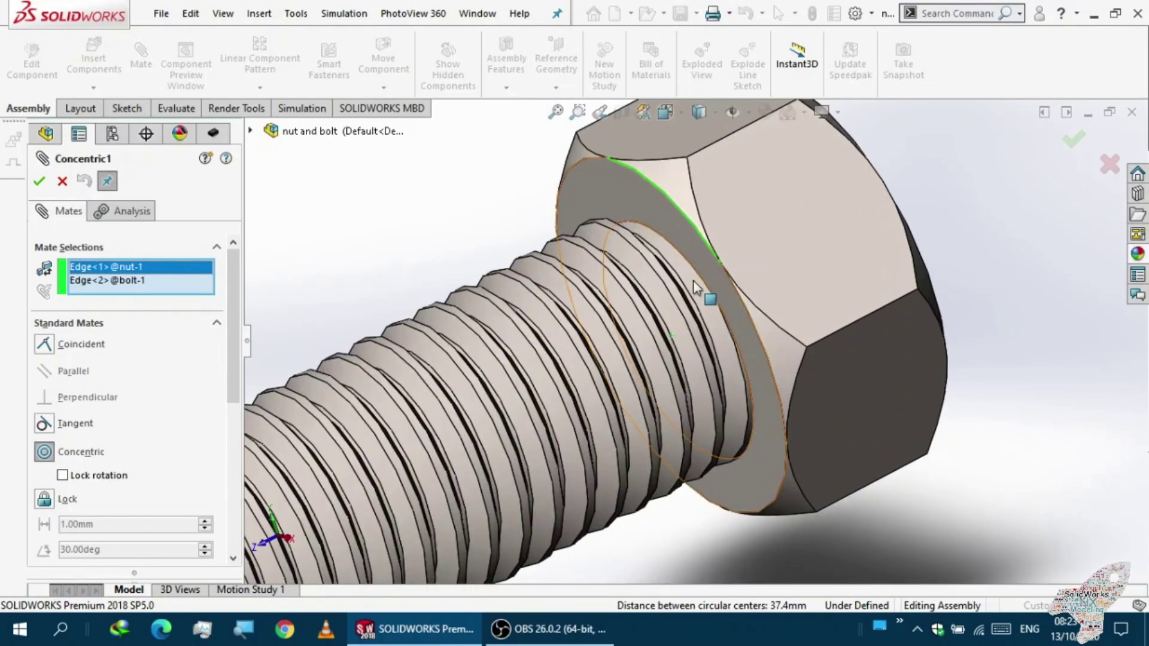
{"action": "scroll", "coordinate": [693, 311], "scroll_direction": "up", "scroll_amount": 8}
{"action": "scroll", "coordinate": [520, 407], "scroll_direction": "down", "scroll_amount": 4}
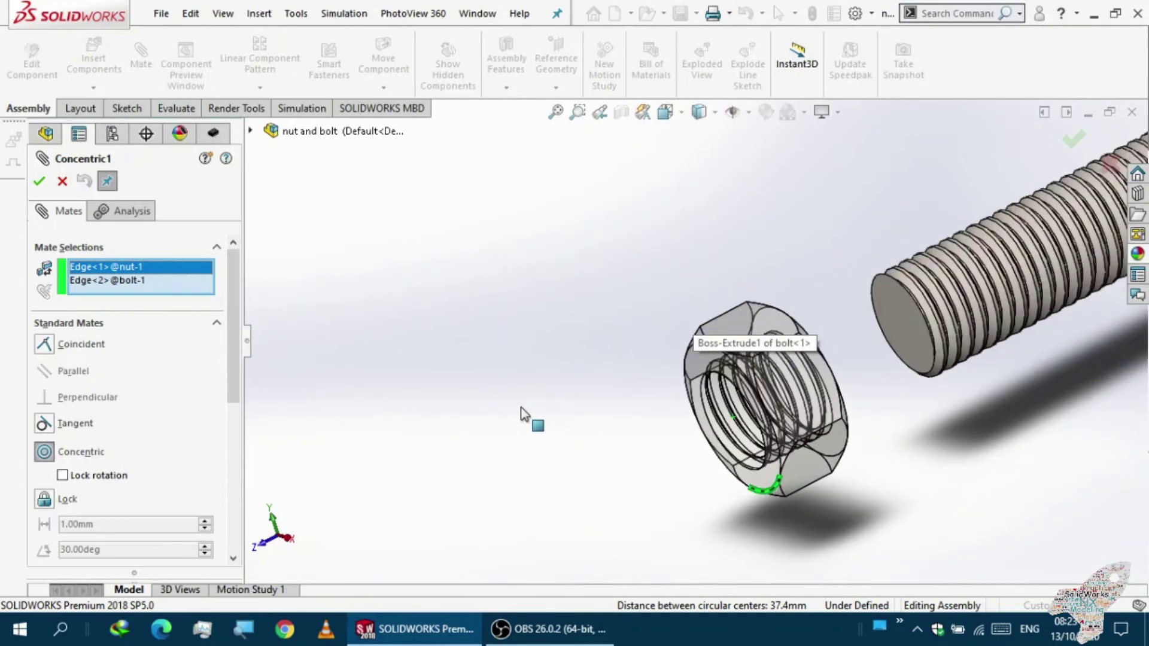
{"action": "left_click", "coordinate": [142, 282]}
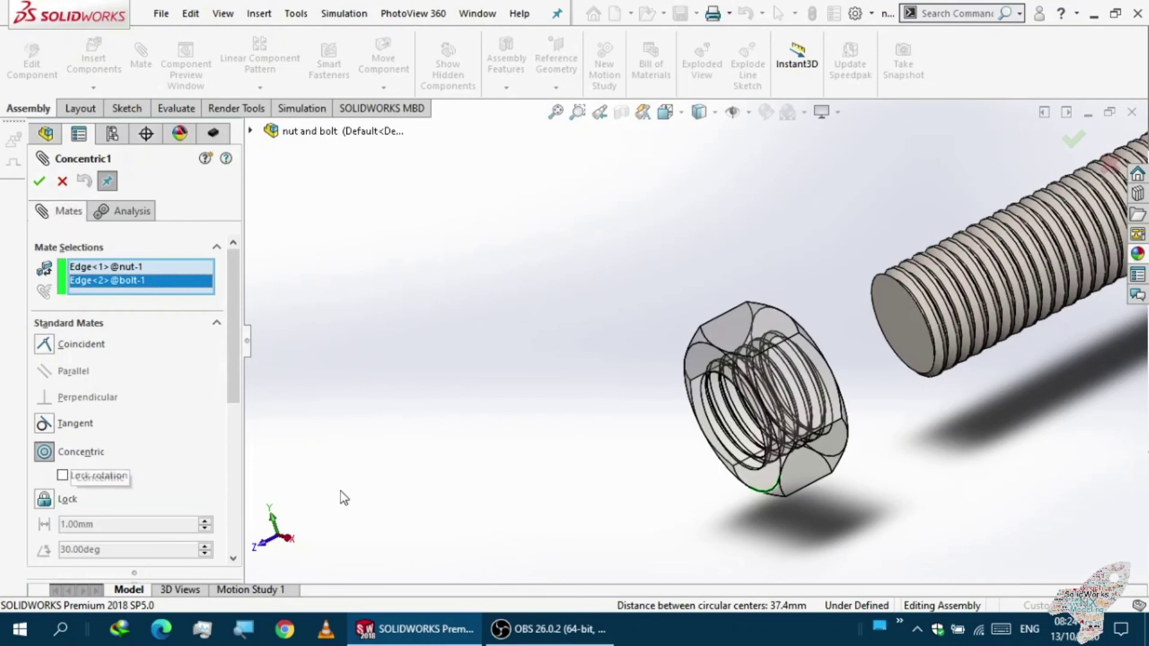
{"action": "key", "text": "z"}
{"action": "scroll", "coordinate": [775, 379], "scroll_direction": "up", "scroll_amount": 3}
{"action": "middle_click_drag", "start_coordinate": [774, 379], "coordinate": [817, 358]}
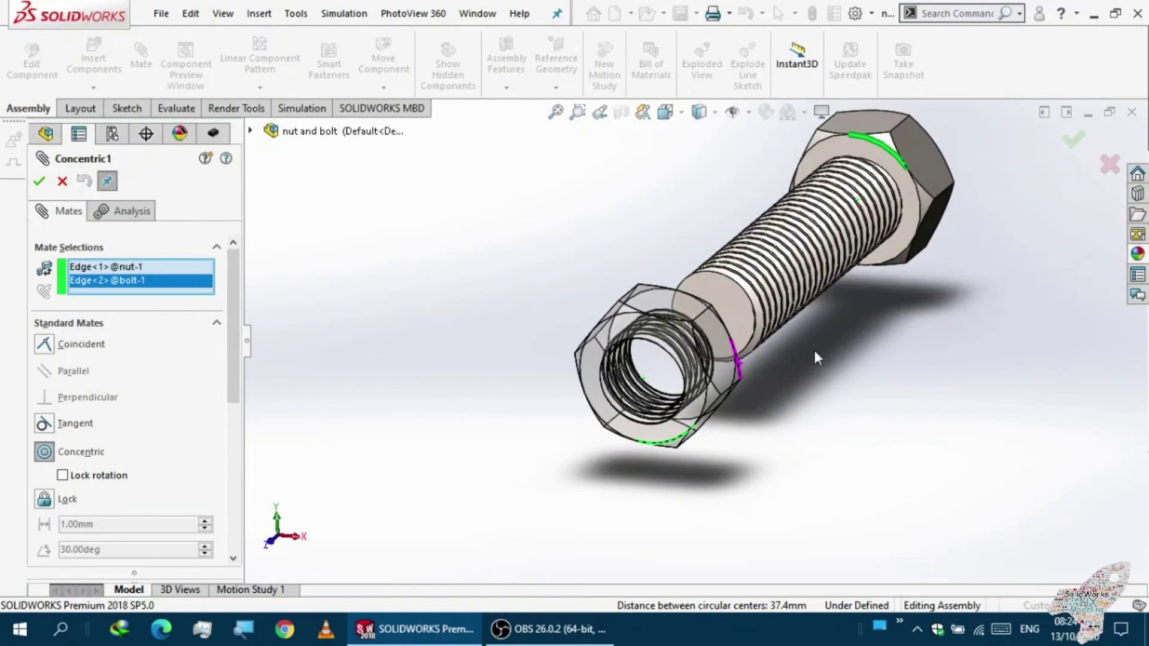
- Accept the Concentric1 mate definition unchanged and look at the separated nut and bolt from the side
{"action": "left_click", "coordinate": [43, 180]}
{"action": "middle_click_drag", "start_coordinate": [326, 295], "coordinate": [322, 323]}
{"action": "middle_click_drag", "start_coordinate": [585, 359], "coordinate": [728, 282]}
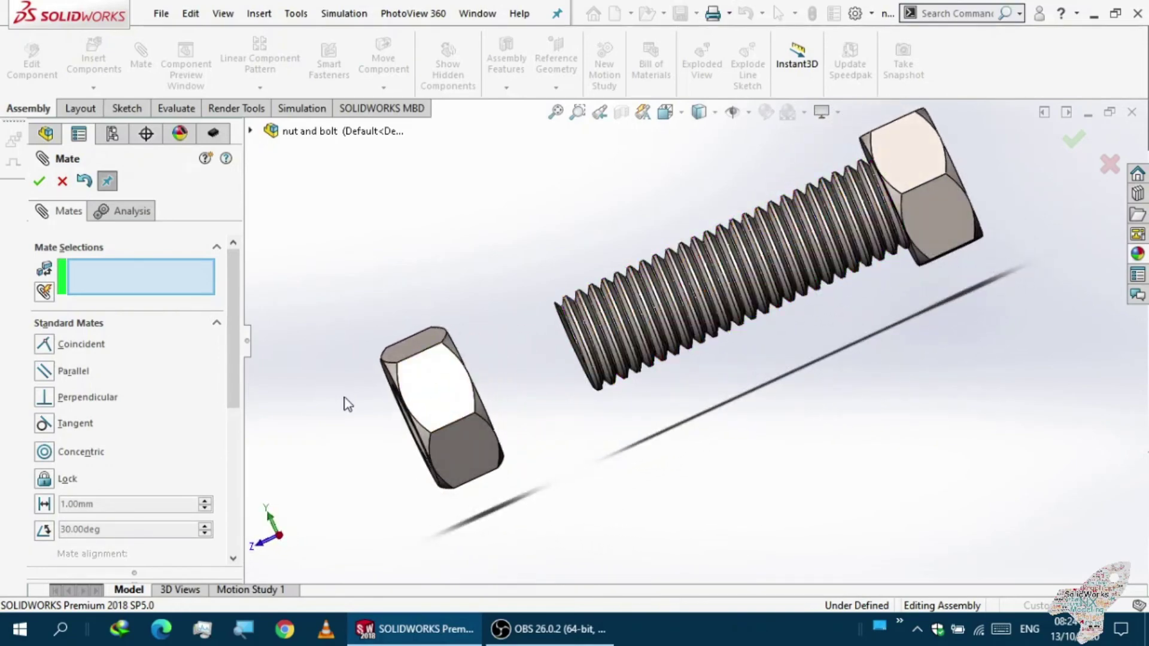
{"action": "middle_click_drag", "start_coordinate": [400, 413], "coordinate": [485, 379]}
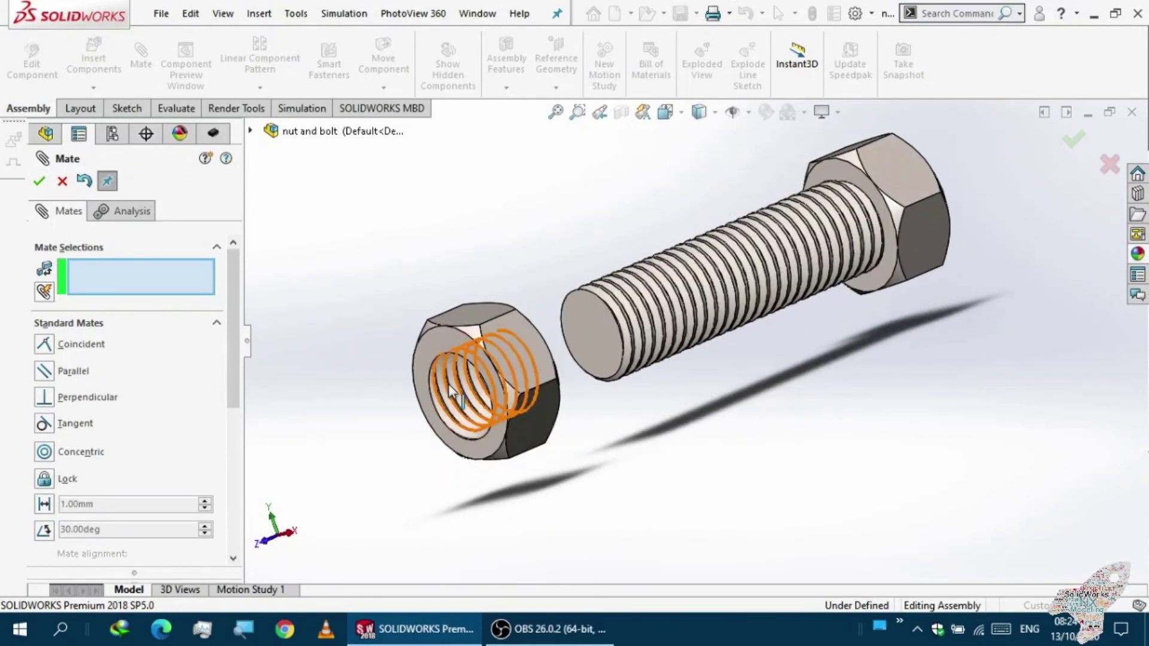
- Slide the nut along the shared axis up to the bolt's free end and close the Mate command
{"action": "left_click_drag", "start_coordinate": [479, 377], "coordinate": [538, 345]}
{"action": "middle_click_drag", "start_coordinate": [503, 242], "coordinate": [419, 267]}
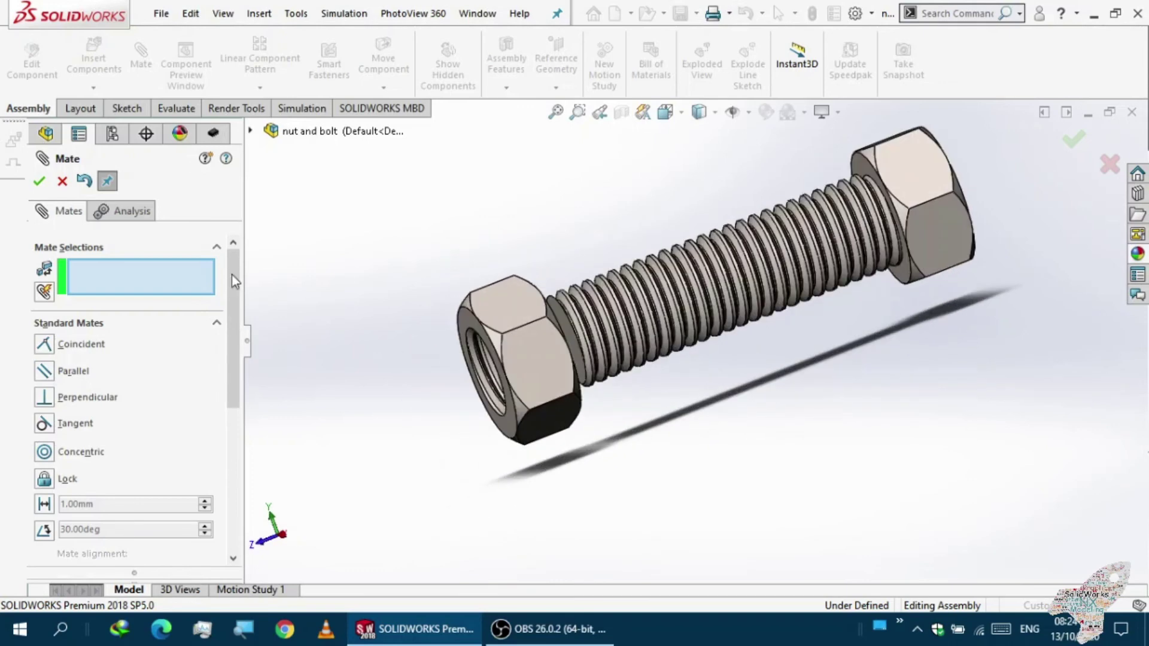
{"action": "left_click", "coordinate": [62, 182]}
{"action": "middle_click_drag", "start_coordinate": [281, 248], "coordinate": [395, 277]}
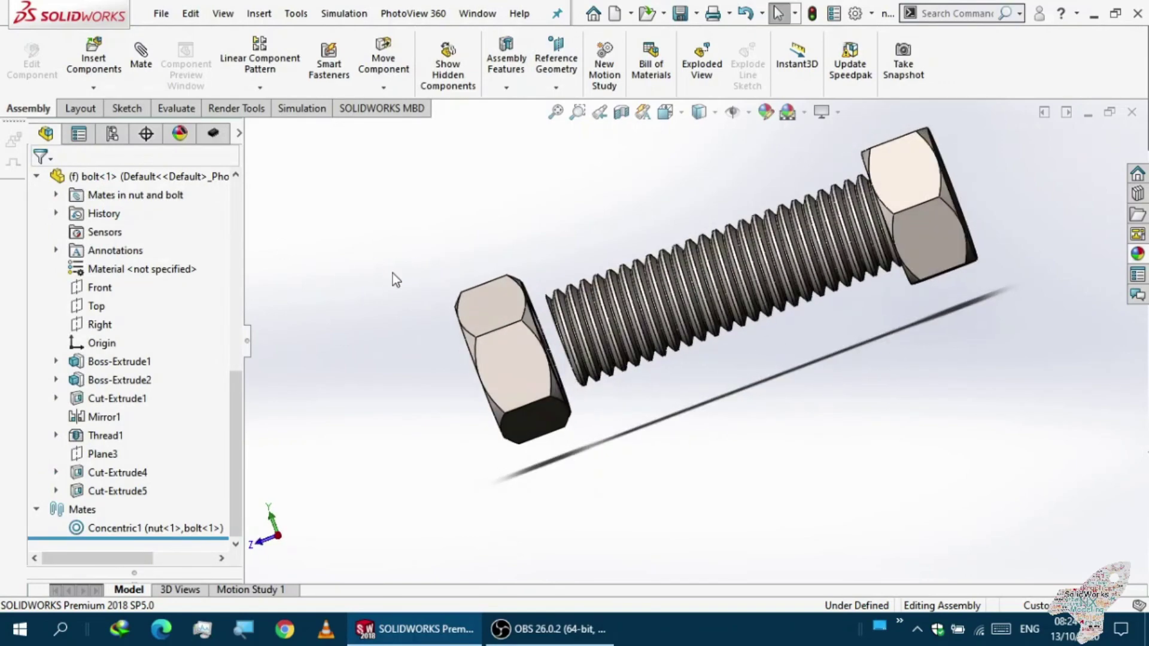
- Inspect the finished nut and bolt assembly from several angles and distances
{"action": "middle_click_drag", "start_coordinate": [407, 258], "coordinate": [777, 299]}
{"action": "scroll", "coordinate": [869, 343], "scroll_direction": "up", "scroll_amount": 2}
{"action": "scroll", "coordinate": [867, 340], "scroll_direction": "down", "scroll_amount": 3}
{"action": "scroll", "coordinate": [818, 284], "scroll_direction": "up", "scroll_amount": 5}
{"action": "scroll", "coordinate": [831, 404], "scroll_direction": "down", "scroll_amount": 2}
{"action": "scroll", "coordinate": [803, 426], "scroll_direction": "down", "scroll_amount": 3}
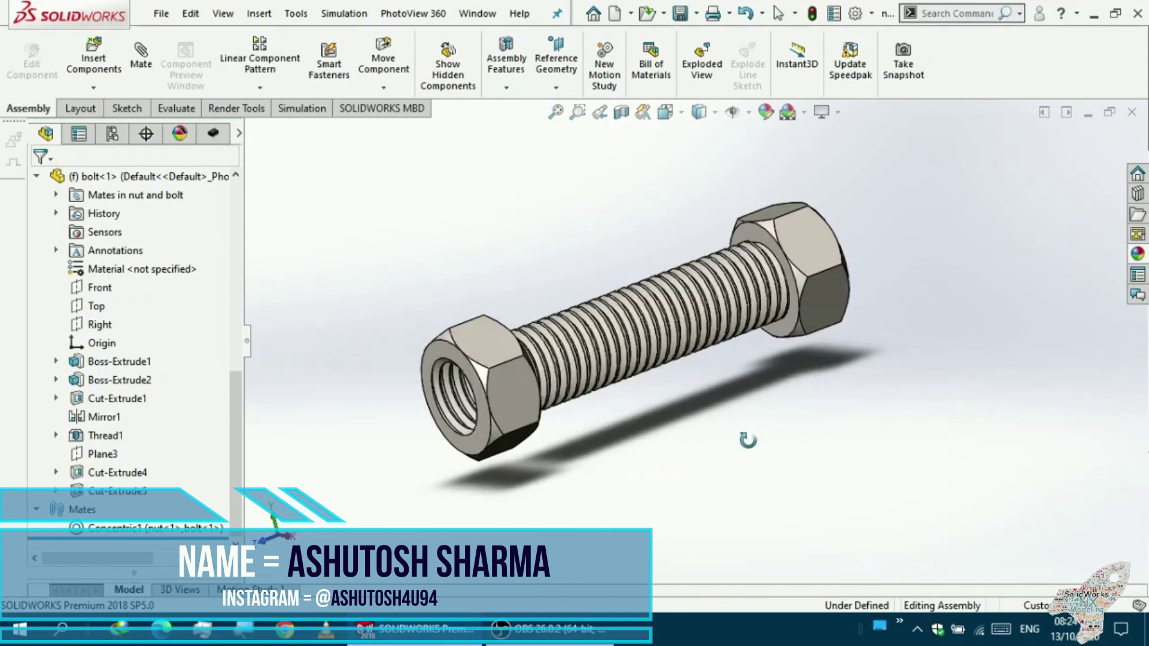
{"action": "middle_click_drag", "start_coordinate": [756, 442], "coordinate": [780, 444]}
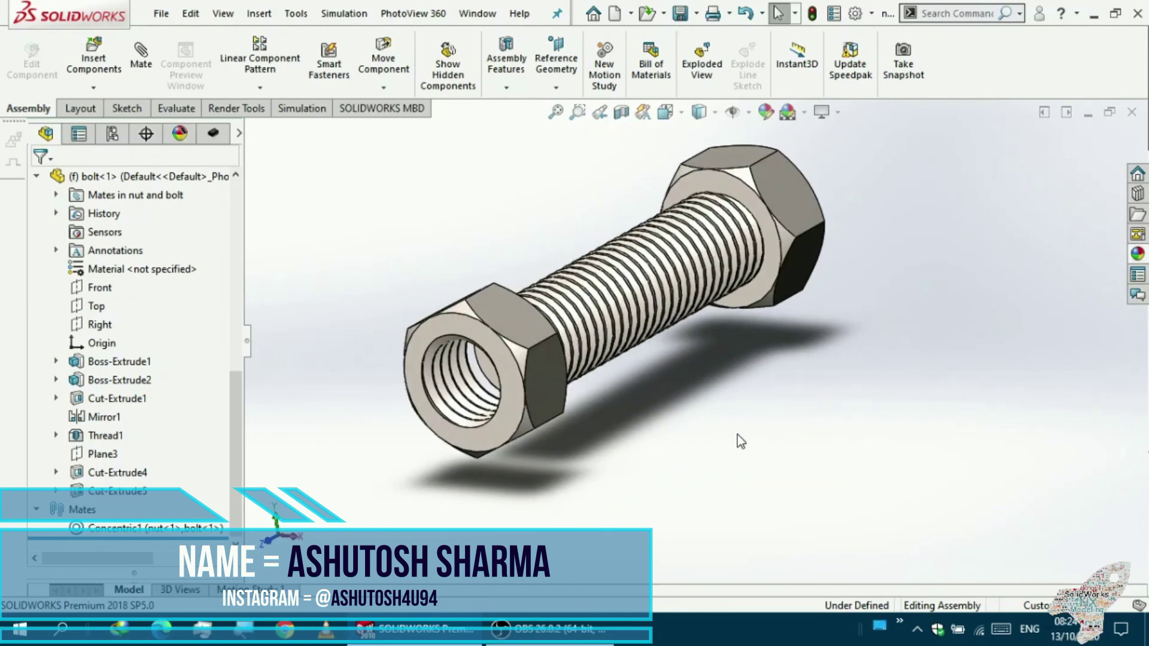
{"action": "mouse_move", "coordinate": [710, 412]}
{"action": "middle_mouse_down"}
{"action": "mouse_move", "coordinate": [682, 410]}
{"action": "mouse_move", "coordinate": [693, 424]}
{"action": "middle_mouse_up"}
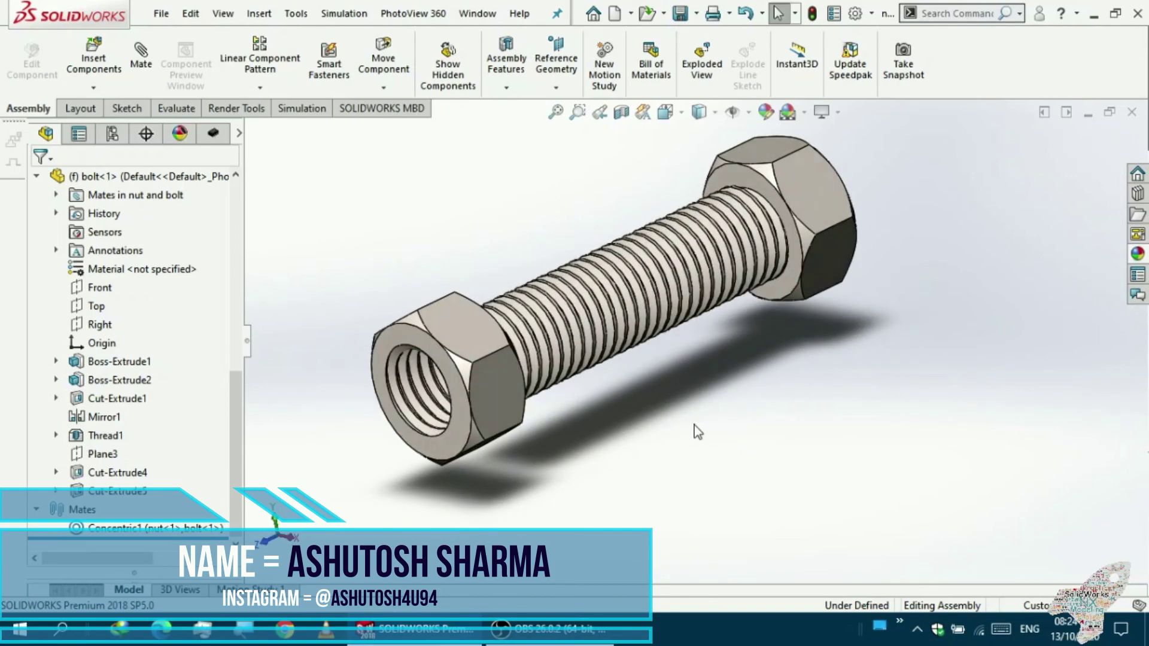
{"action": "middle_click_drag", "start_coordinate": [695, 431], "coordinate": [658, 417]}
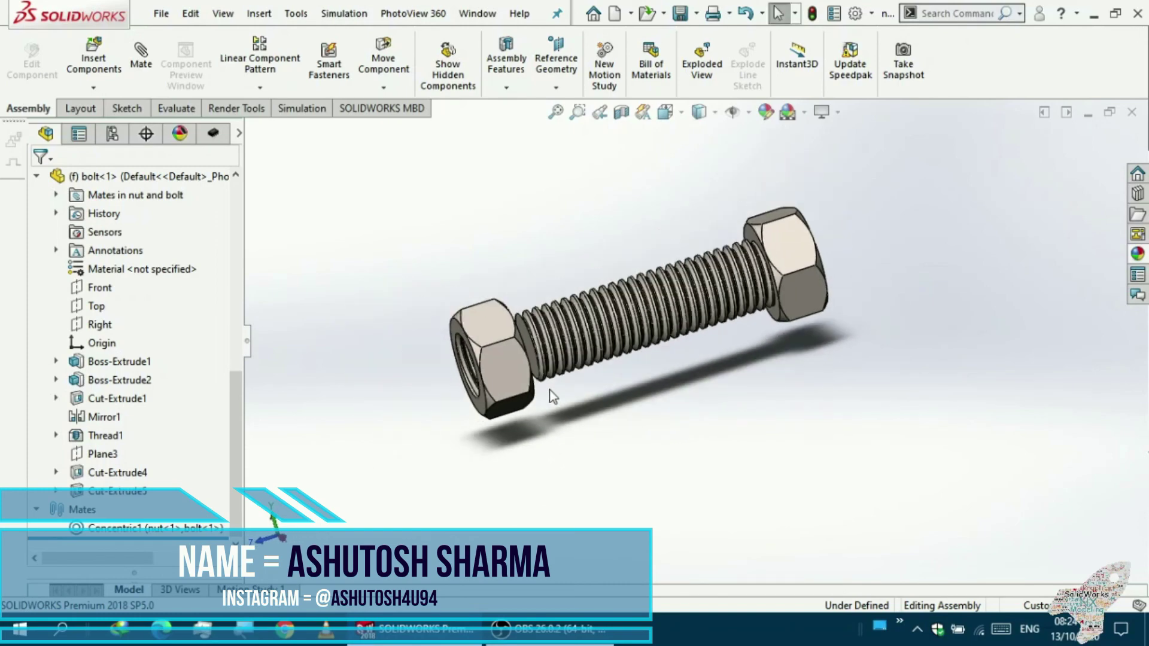
{"action": "scroll", "coordinate": [551, 335], "scroll_direction": "down", "scroll_amount": 5}
{"action": "scroll", "coordinate": [509, 346], "scroll_direction": "up", "scroll_amount": 8}
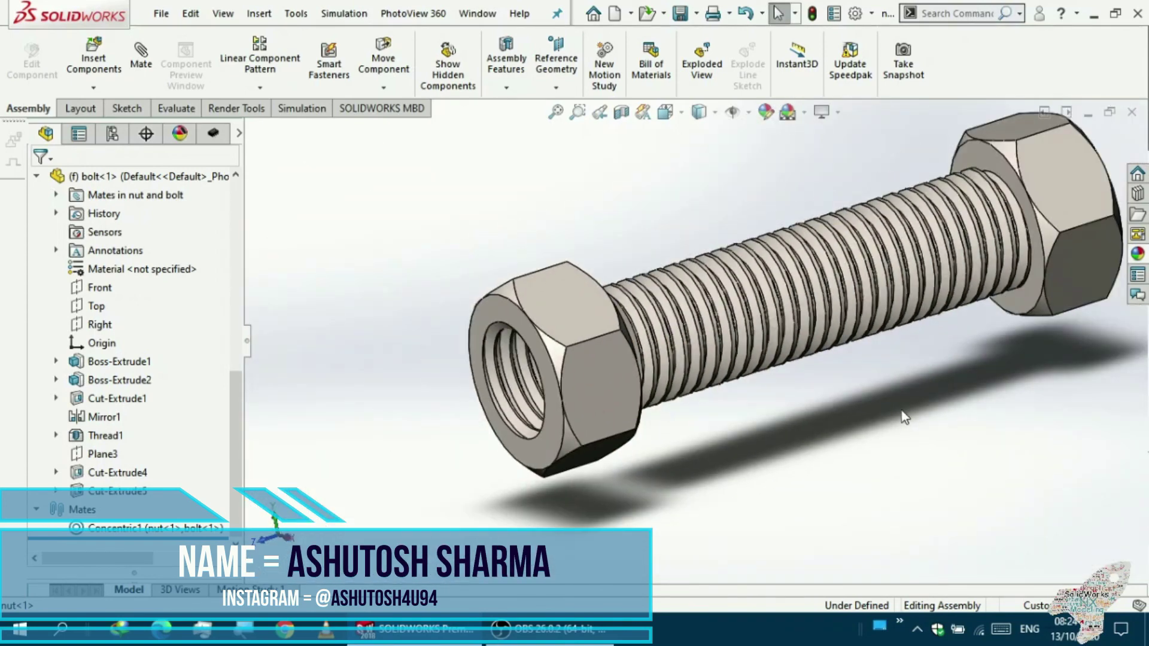
{"action": "scroll", "coordinate": [916, 389], "scroll_direction": "up", "scroll_amount": 3}
{"action": "scroll", "coordinate": [868, 353], "scroll_direction": "down", "scroll_amount": 3}
{"action": "scroll", "coordinate": [782, 321], "scroll_direction": "up", "scroll_amount": 3}
{"action": "scroll", "coordinate": [689, 287], "scroll_direction": "down", "scroll_amount": 2}
{"action": "scroll", "coordinate": [608, 433], "scroll_direction": "up", "scroll_amount": 3}
{"action": "scroll", "coordinate": [601, 447], "scroll_direction": "down", "scroll_amount": 2}
{"action": "scroll", "coordinate": [637, 395], "scroll_direction": "up", "scroll_amount": 2}
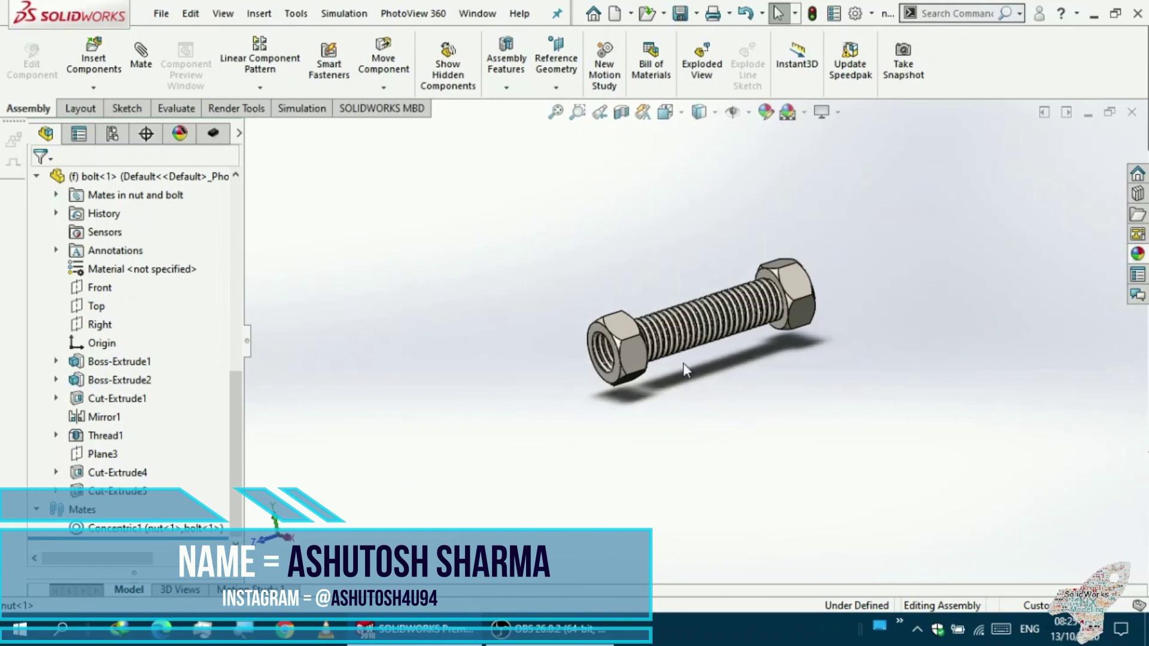
{"action": "scroll", "coordinate": [674, 342], "scroll_direction": "down", "scroll_amount": 3}
{"action": "mouse_move", "coordinate": [750, 400]}
{"action": "middle_mouse_down"}
{"action": "mouse_move", "coordinate": [780, 402]}
{"action": "mouse_move", "coordinate": [716, 393]}
{"action": "mouse_move", "coordinate": [761, 381]}
{"action": "middle_mouse_up"}
{"action": "scroll", "coordinate": [842, 366], "scroll_direction": "up", "scroll_amount": 3}
{"action": "scroll", "coordinate": [829, 370], "scroll_direction": "down", "scroll_amount": 7}
{"action": "scroll", "coordinate": [735, 367], "scroll_direction": "up", "scroll_amount": 5}
{"action": "scroll", "coordinate": [603, 277], "scroll_direction": "down", "scroll_amount": 1}
{"action": "middle_click_drag", "start_coordinate": [604, 286], "coordinate": [586, 328]}
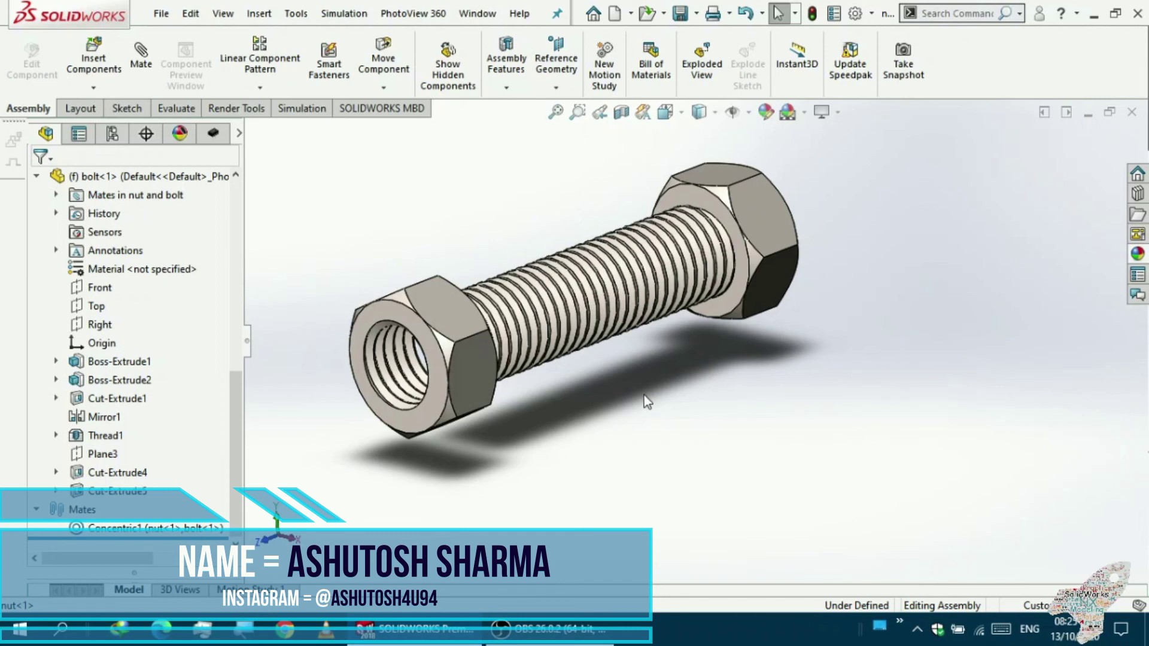
{"action": "scroll", "coordinate": [644, 395], "scroll_direction": "down", "scroll_amount": 1}
{"action": "scroll", "coordinate": [644, 395], "scroll_direction": "up", "scroll_amount": 3}
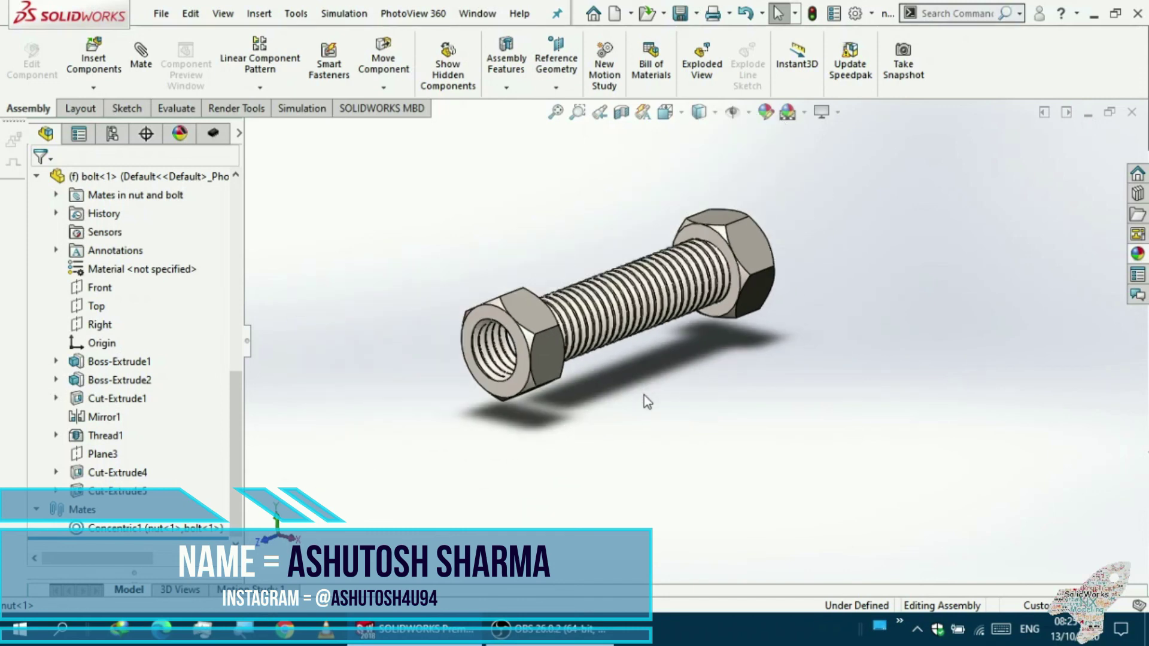
{"action": "scroll", "coordinate": [532, 311], "scroll_direction": "down", "scroll_amount": 2}
{"action": "scroll", "coordinate": [532, 311], "scroll_direction": "down", "scroll_amount": 1}
{"action": "scroll", "coordinate": [661, 402], "scroll_direction": "up", "scroll_amount": 1}
{"action": "middle_click_drag", "start_coordinate": [681, 403], "coordinate": [694, 341]}
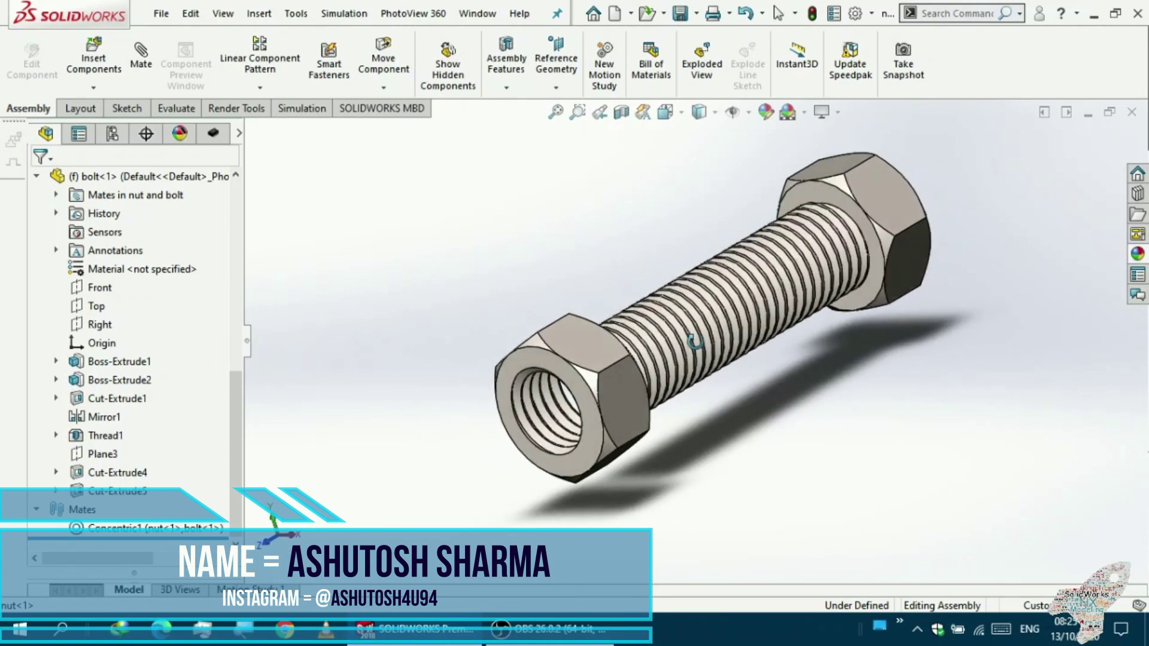